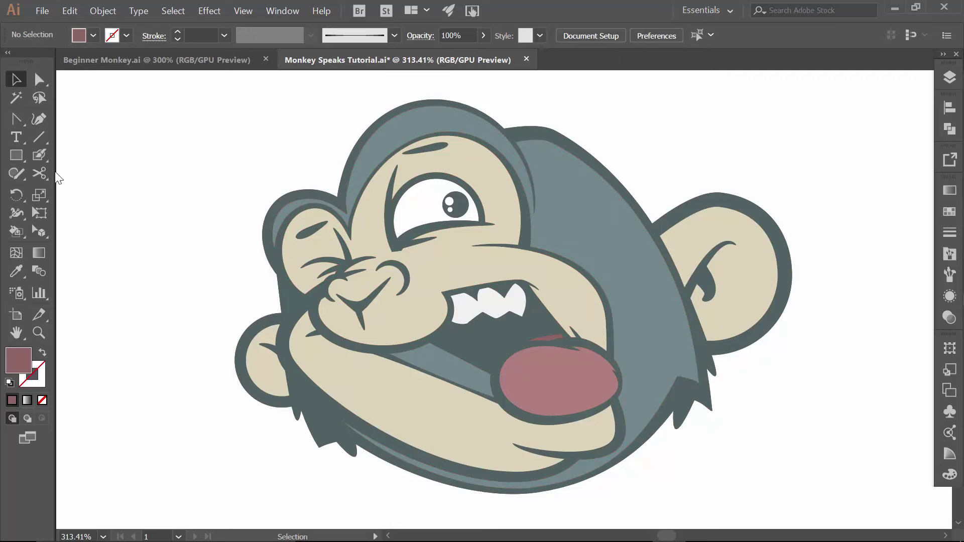
Draw a small mauve loop-and-arrow doodle with the Paintbrush in the blank space above the monkey.
left_click_drag(40, 156, 86, 156)
left_click(950, 77)
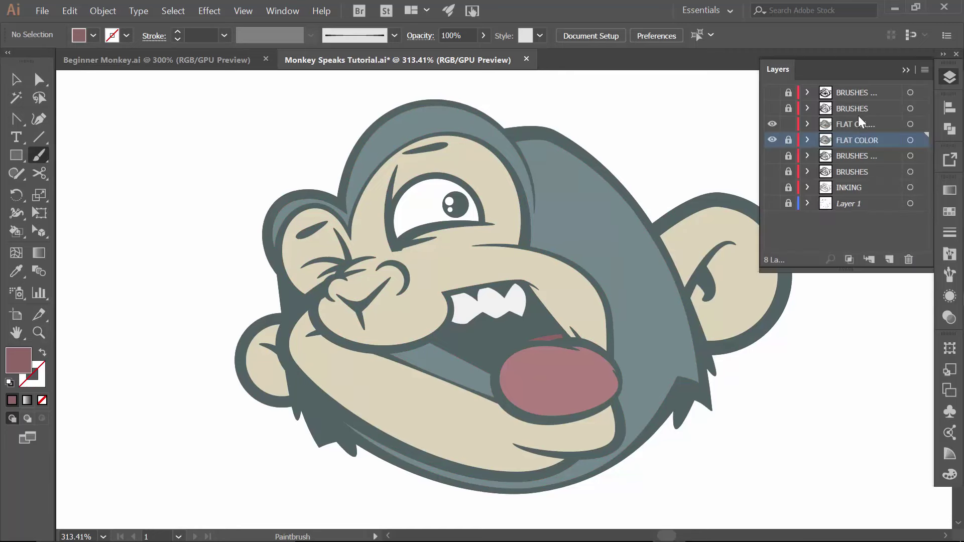
left_click(909, 71)
mouse_move(176, 98)
left_mouse_down()
mouse_move(199, 106)
mouse_move(166, 97)
mouse_move(229, 129)
mouse_move(217, 129)
mouse_move(203, 91)
left_mouse_up()
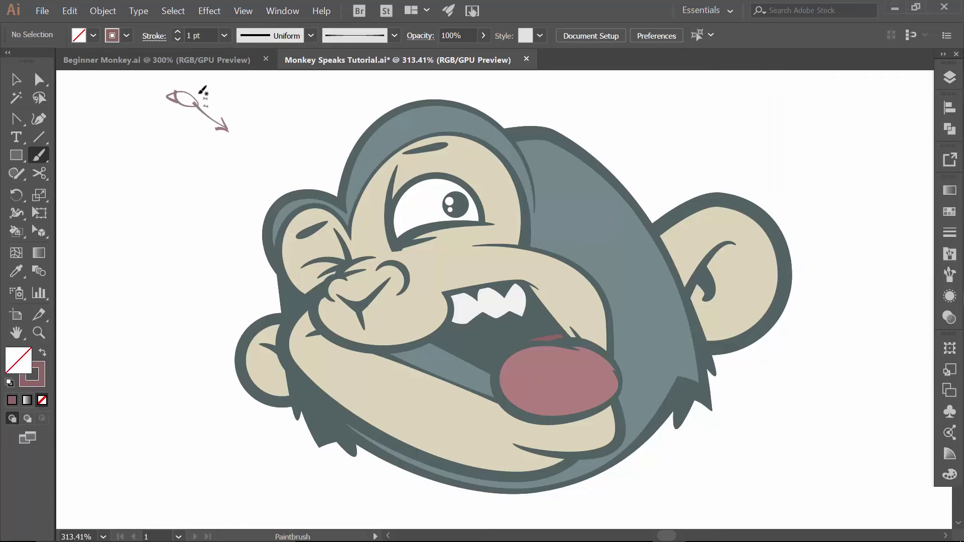
left_click(16, 80)
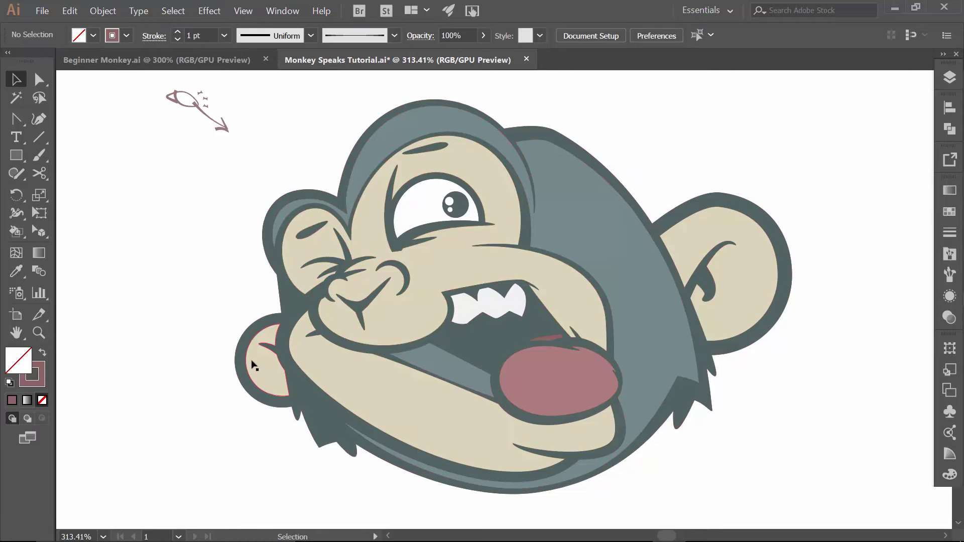
Zoom into the left cheek and knife-cut the face shape along the cheek's upper-left edge.
key("z")
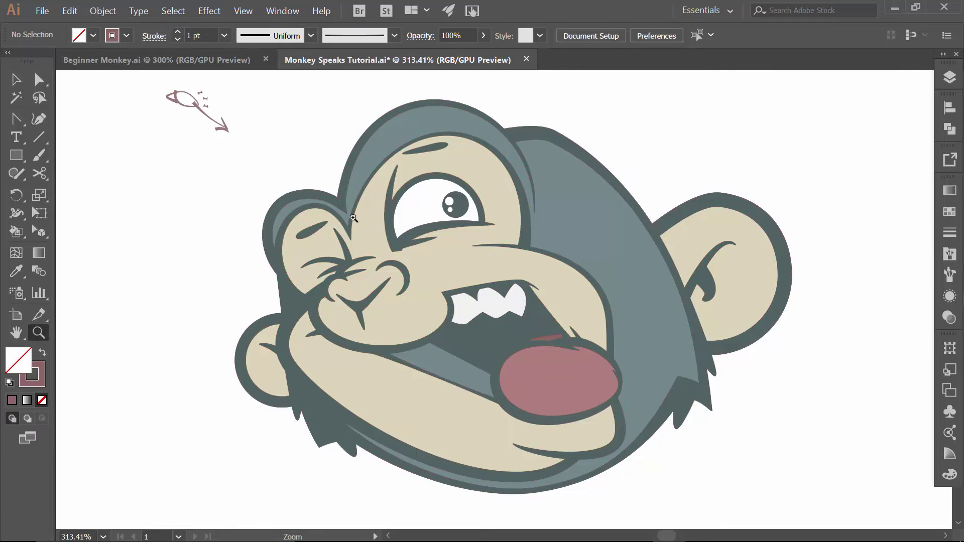
left_click_drag(354, 218, 441, 244)
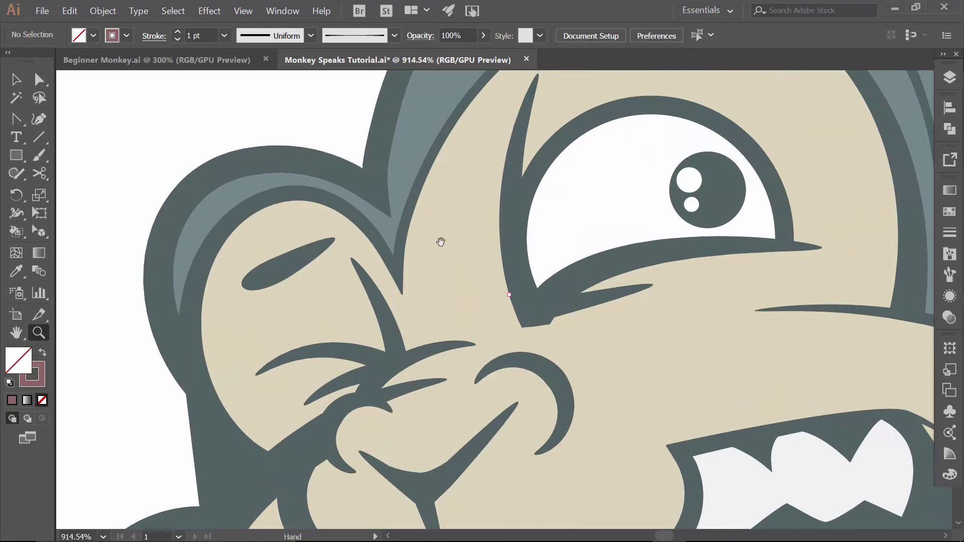
key("v")
left_click(248, 319)
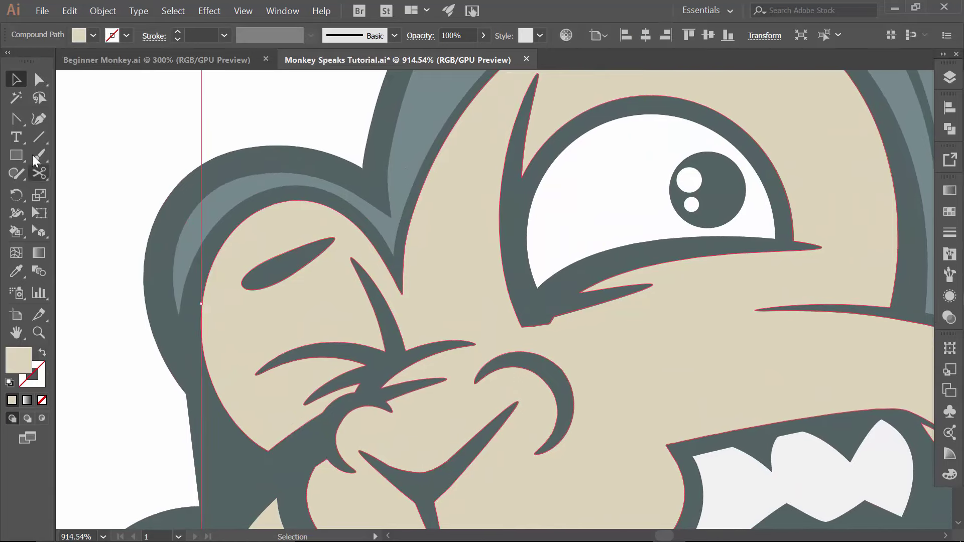
left_click_drag(38, 177, 91, 216)
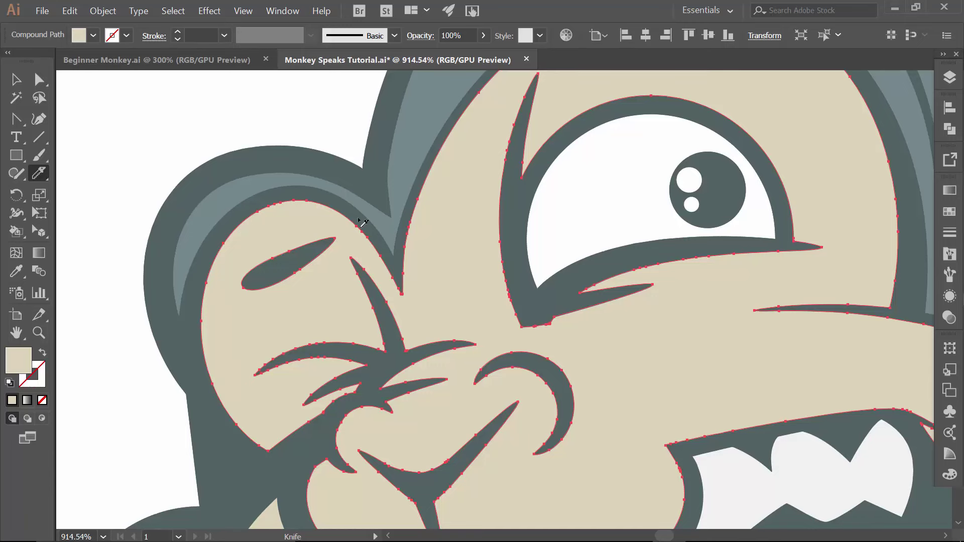
mouse_move(358, 221)
left_mouse_down()
mouse_move(282, 233)
mouse_move(243, 258)
mouse_move(216, 294)
mouse_move(208, 347)
mouse_move(249, 451)
left_mouse_up()
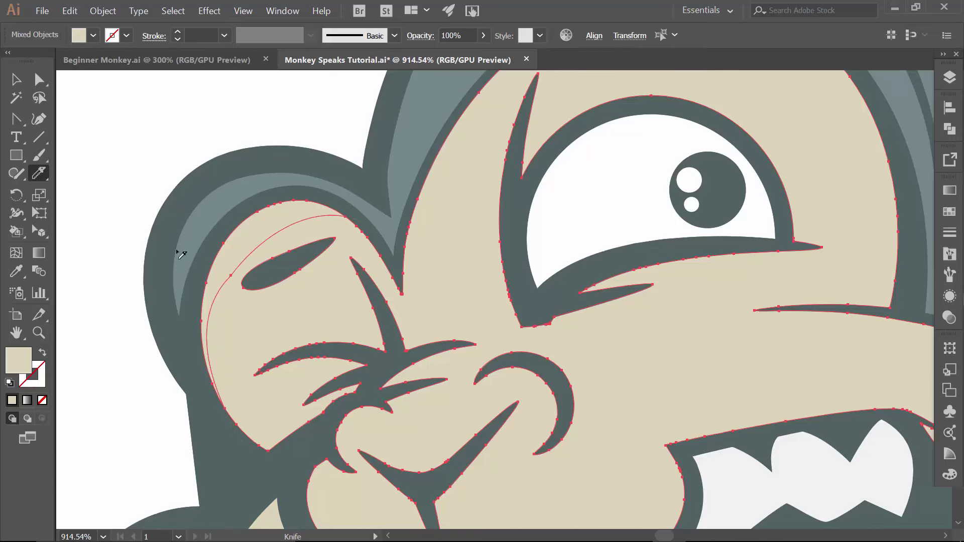
key("v")
left_click(136, 274)
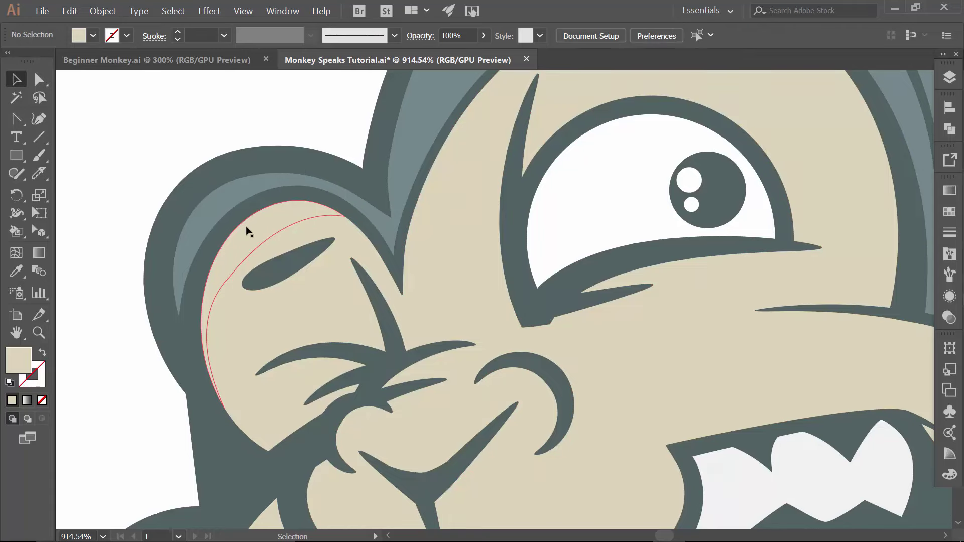
Fill the new cheek sliver with the lighter cream swatch.
left_click(246, 230)
left_click(93, 35)
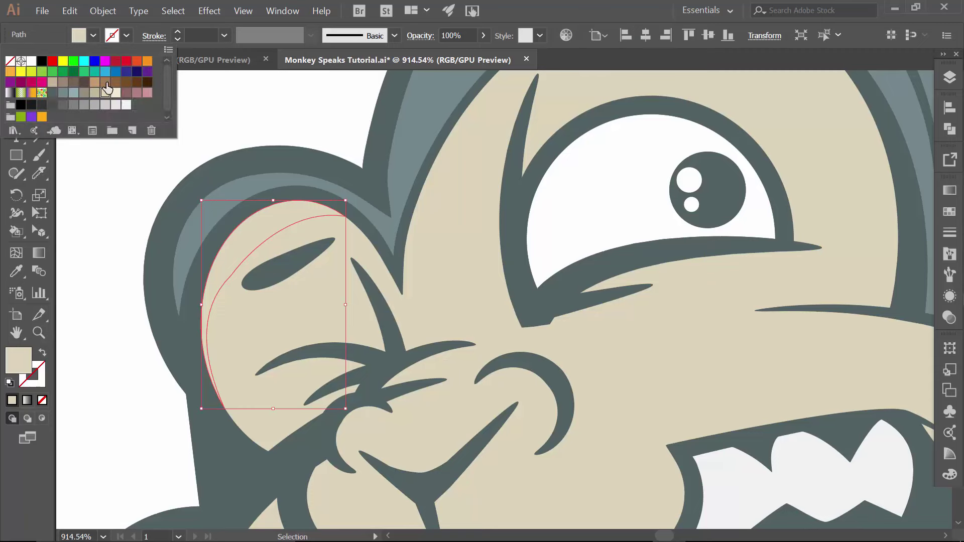
left_click(116, 93)
left_click(287, 108)
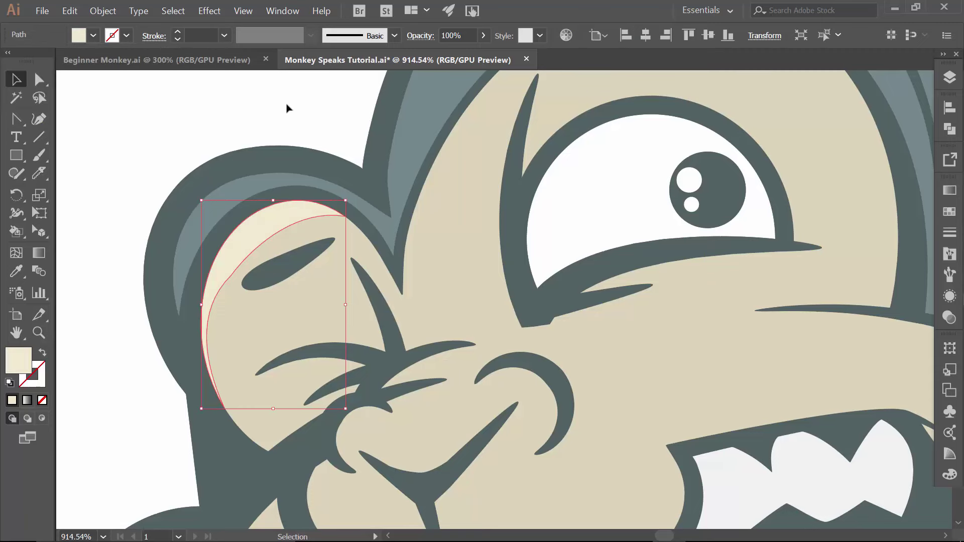
left_click(288, 108)
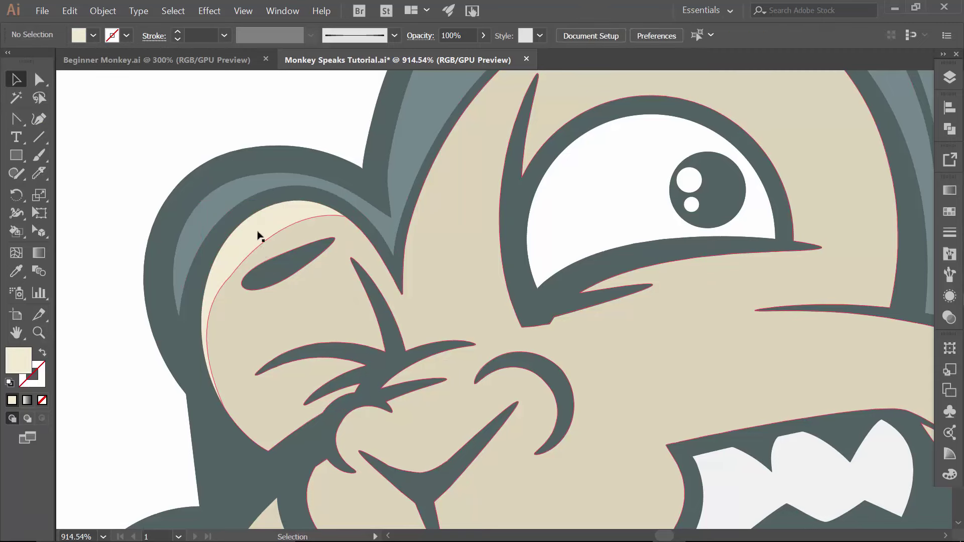
Drag an anchor on the sliver's inner curve upward to reshape the highlight.
left_click(256, 241)
key("a")
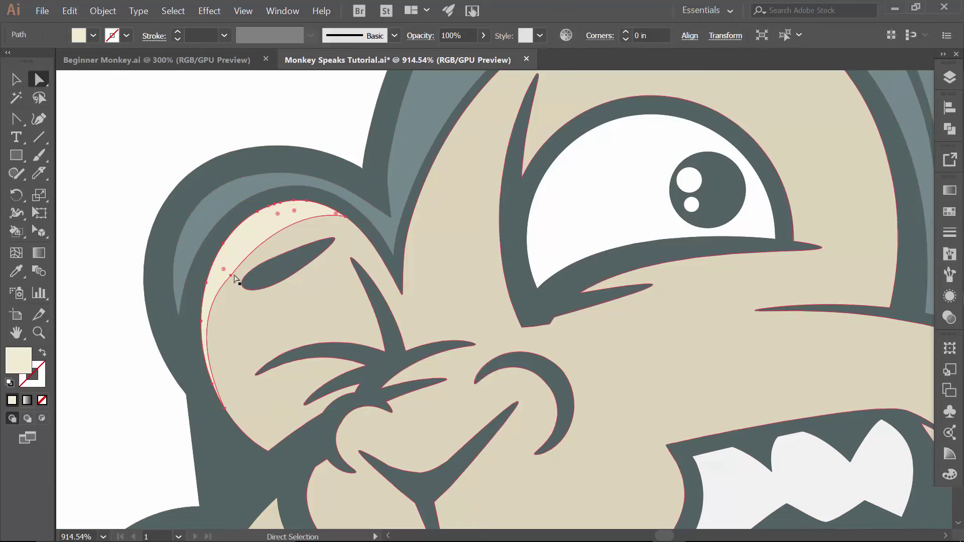
left_click(231, 275)
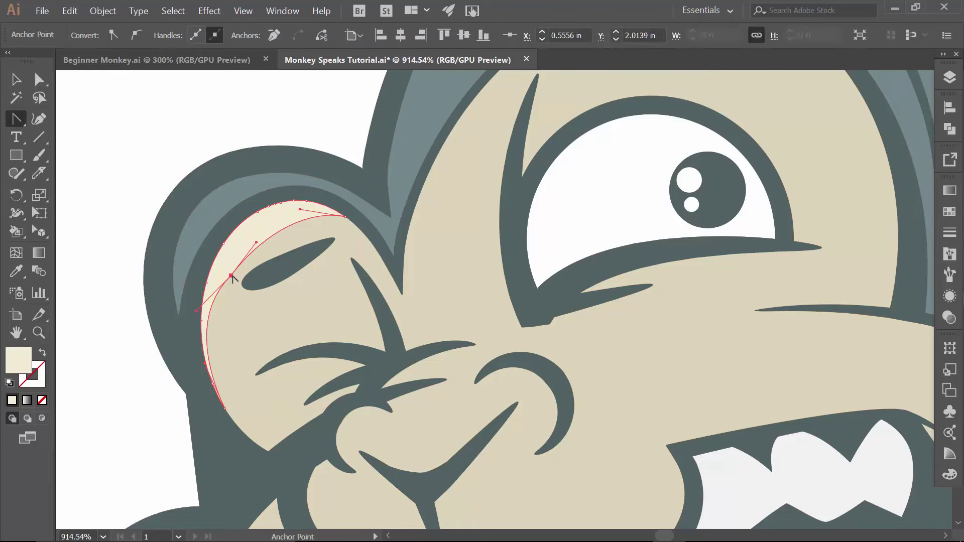
left_click_drag(233, 278, 256, 246)
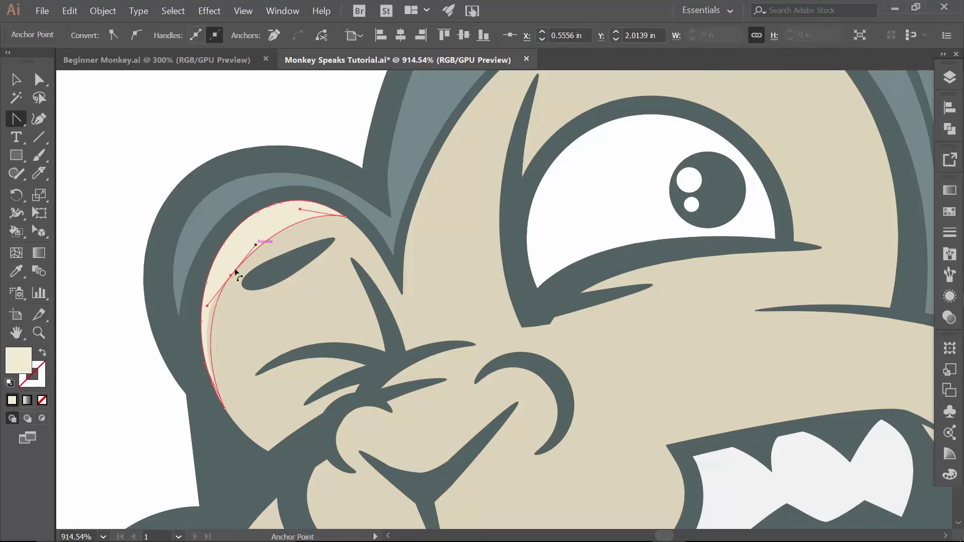
key("v")
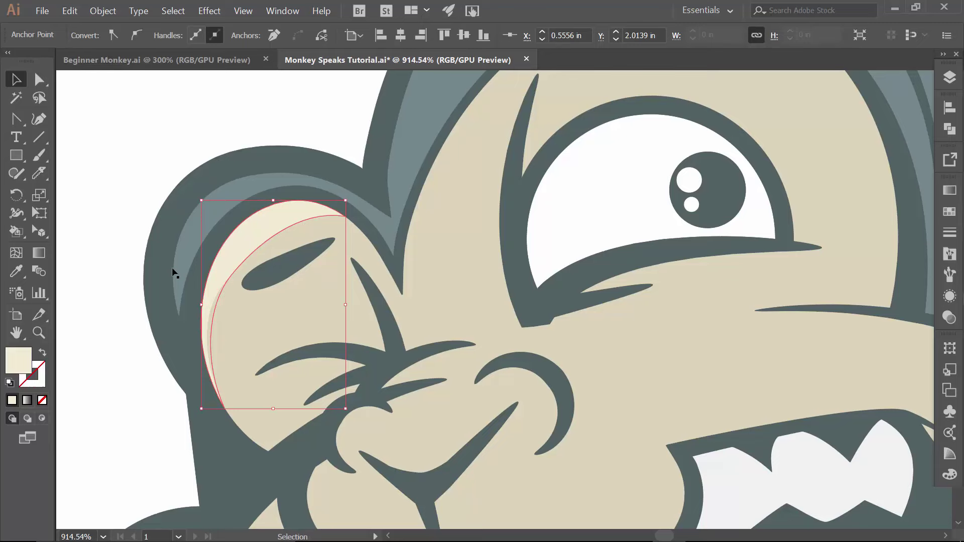
left_click(79, 287)
Bring the cheek highlight to the front with Arrange > Bring to Front.
left_click(251, 239)
right_click(251, 239)
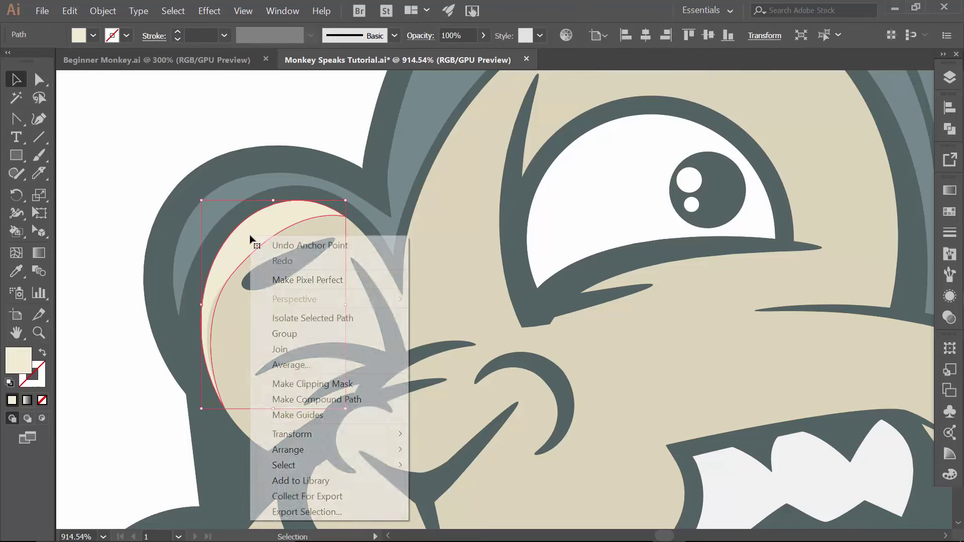
mouse_move(261, 449)
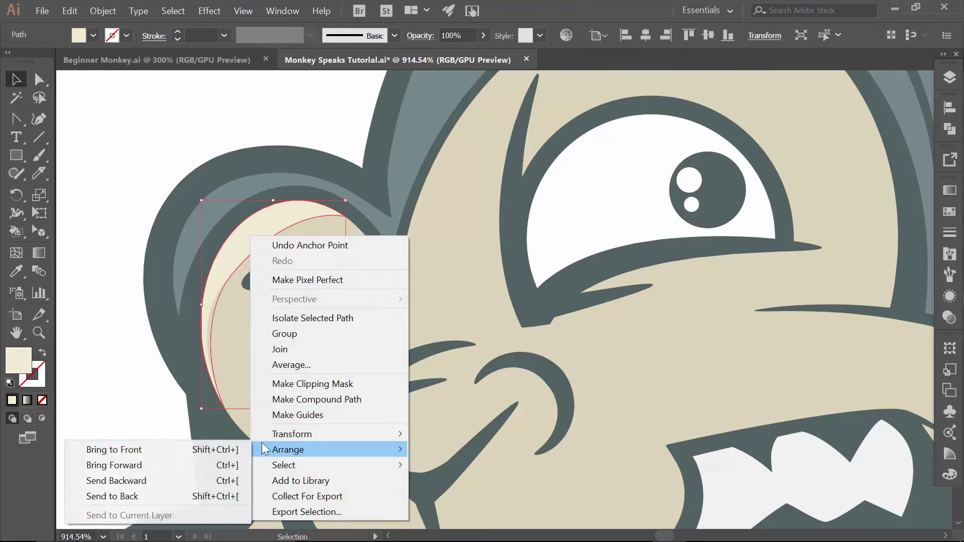
left_click(159, 455)
left_click(142, 322)
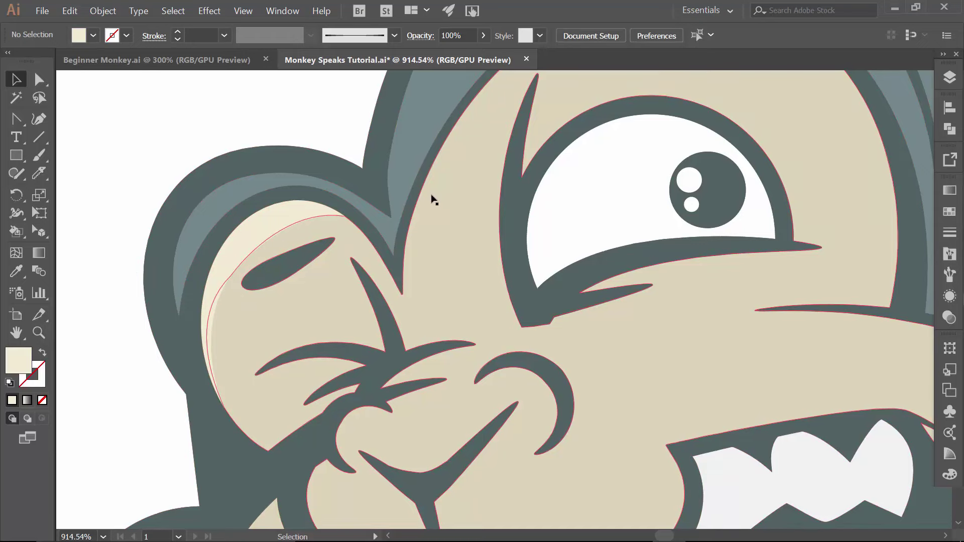
Pan up to the forehead and knife-cut the face shape along its top edge.
left_click_drag(495, 164, 359, 265)
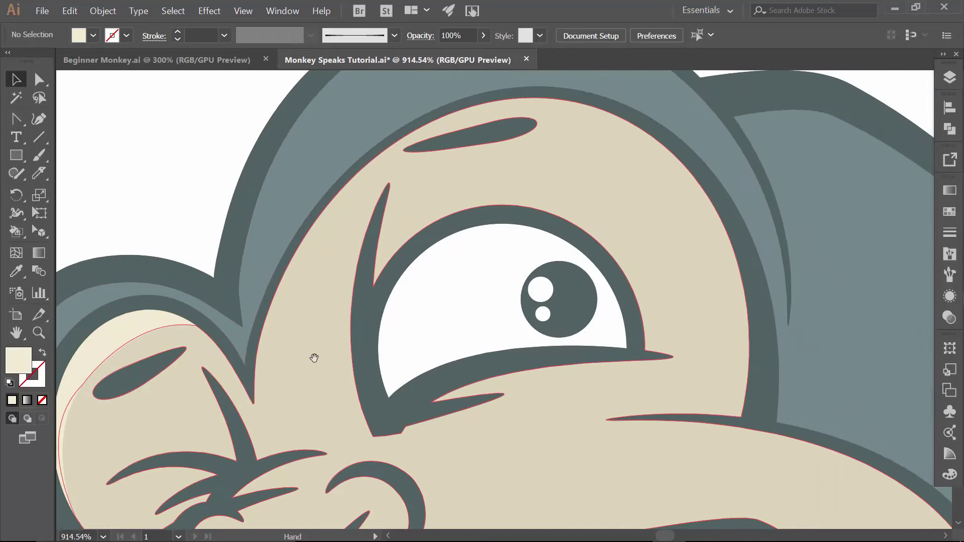
left_click(308, 279)
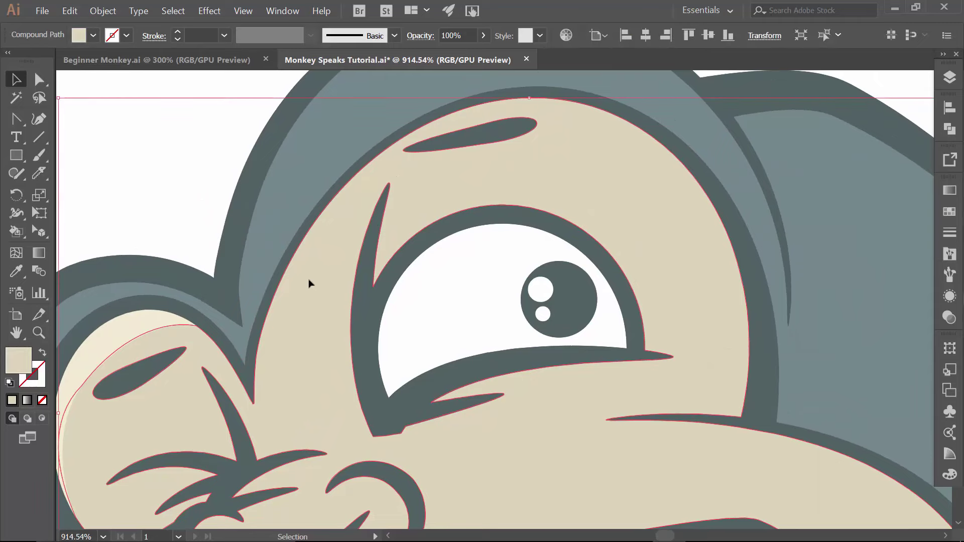
left_click(40, 172)
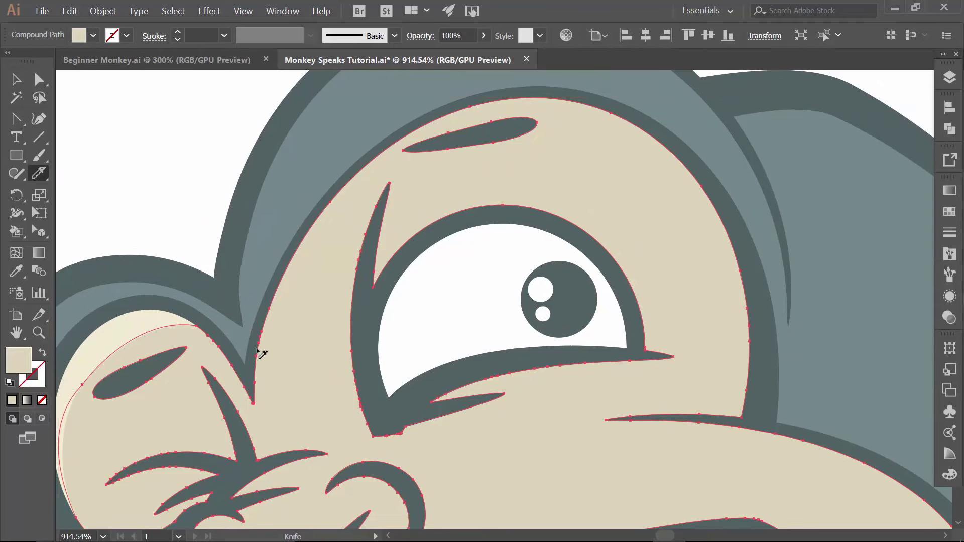
mouse_move(258, 353)
left_mouse_down()
mouse_move(312, 250)
mouse_move(374, 187)
mouse_move(486, 144)
mouse_move(562, 132)
mouse_move(650, 143)
mouse_move(705, 177)
mouse_move(744, 226)
mouse_move(750, 252)
left_mouse_up()
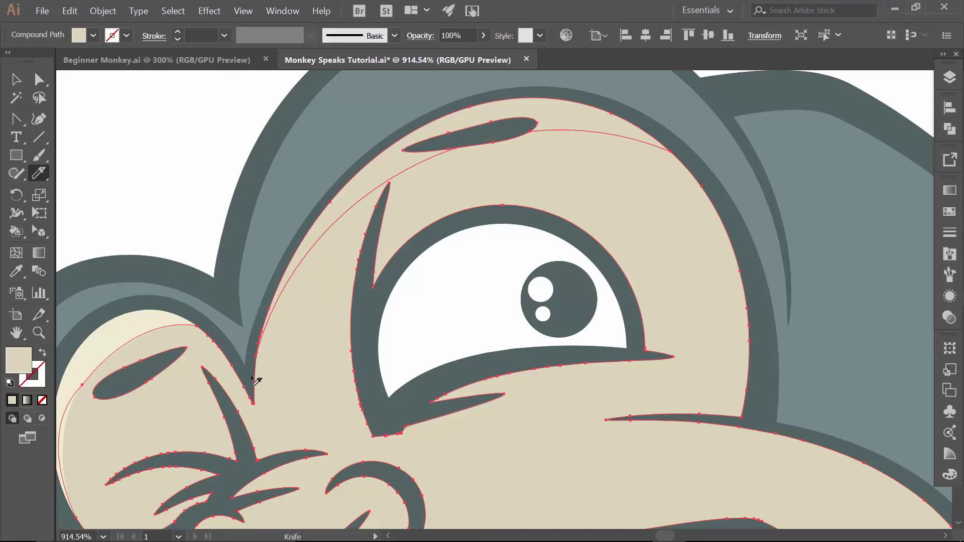
key("v")
left_click(208, 153)
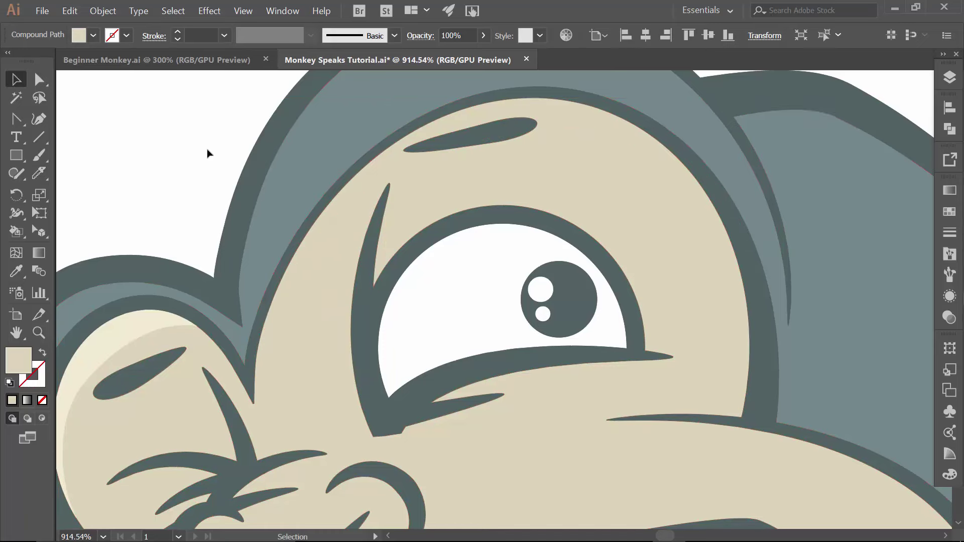
left_click(385, 172)
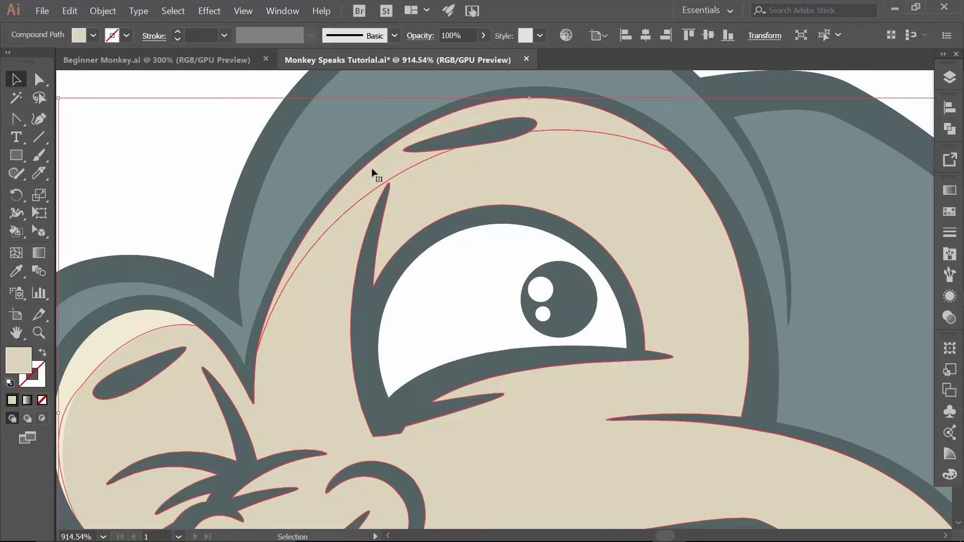
left_click(255, 203)
Undo a short stray cut and re-slice the forehead along a curve toward the right.
left_click(365, 179)
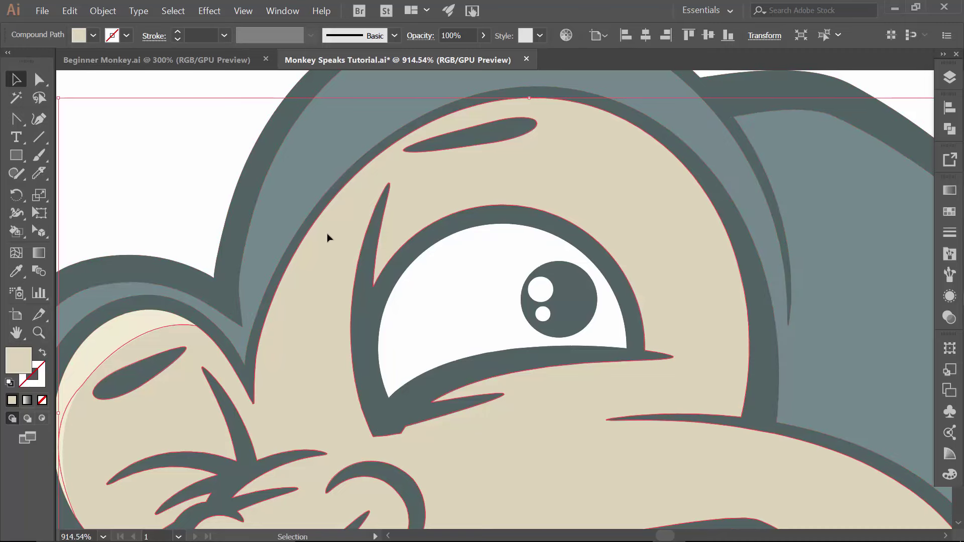
left_click(39, 173)
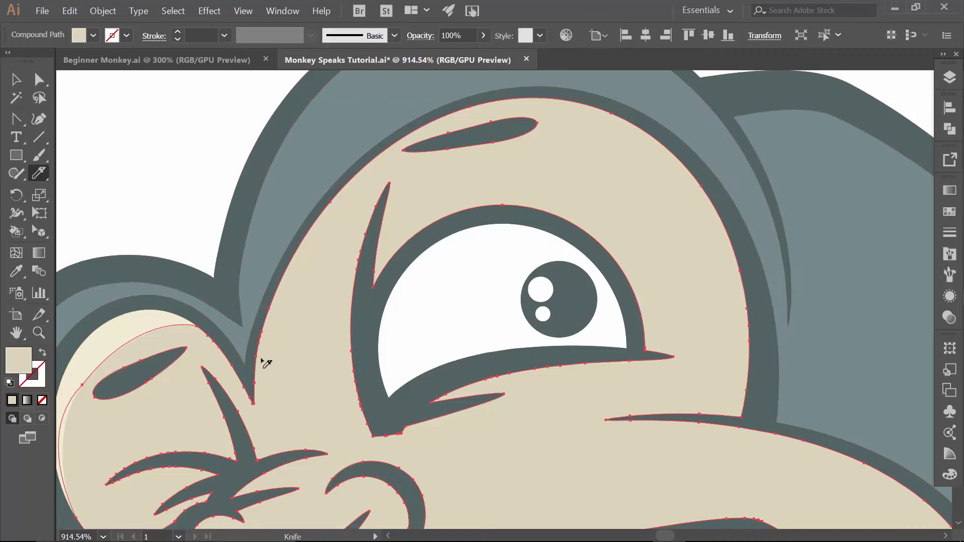
left_click_drag(262, 358, 303, 297)
key("ctrl+z")
mouse_move(275, 299)
left_mouse_down()
mouse_move(340, 221)
mouse_move(405, 172)
mouse_move(532, 142)
mouse_move(598, 138)
mouse_move(685, 179)
mouse_move(736, 231)
mouse_move(743, 258)
left_mouse_up()
key("v")
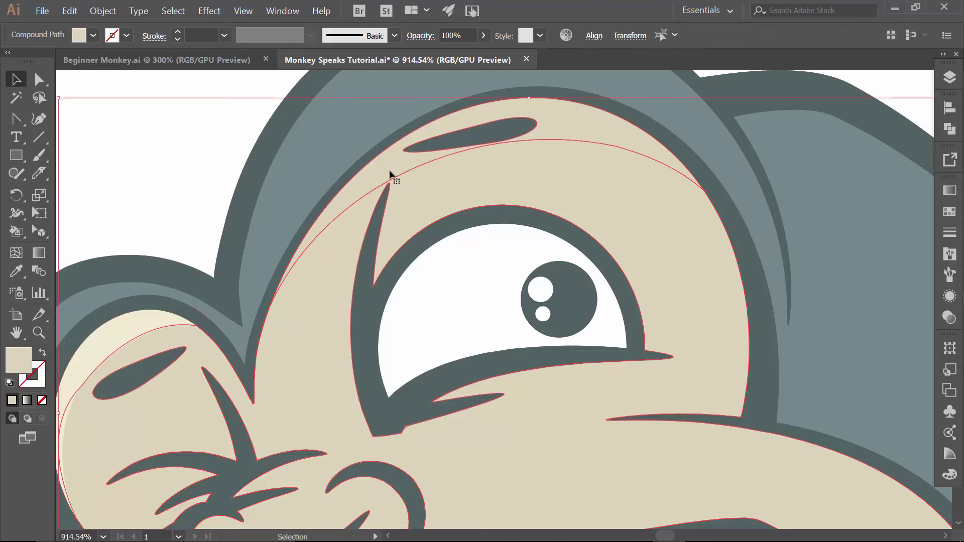
left_click(194, 176)
Fill the cut-off forehead piece with the light cream swatch.
left_click(352, 162)
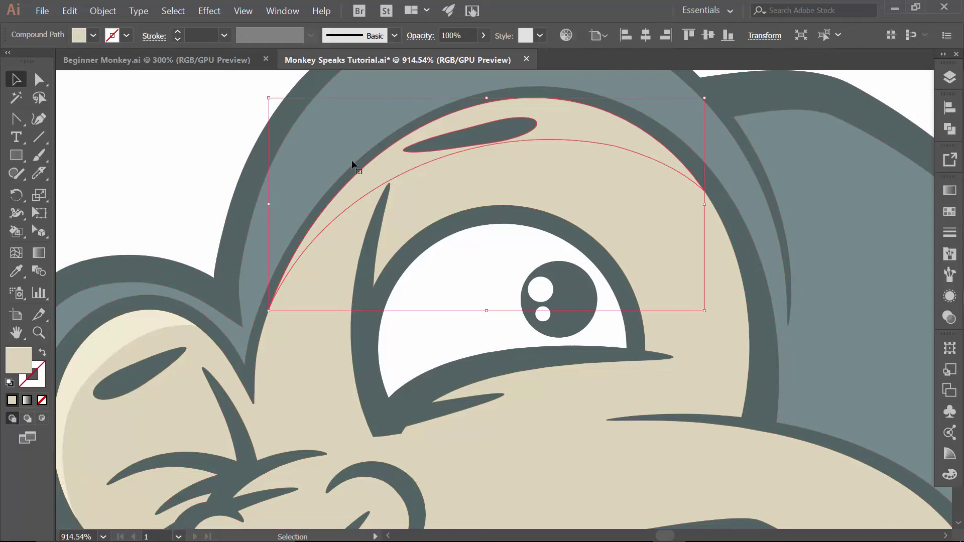
left_click(93, 35)
left_click(115, 92)
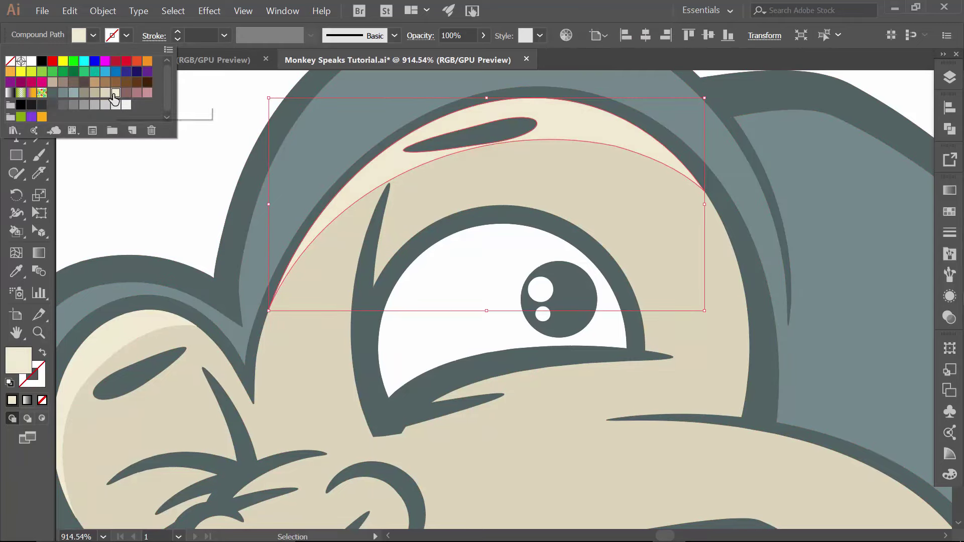
left_click(163, 182)
left_click(166, 186)
left_click_drag(208, 295, 283, 189)
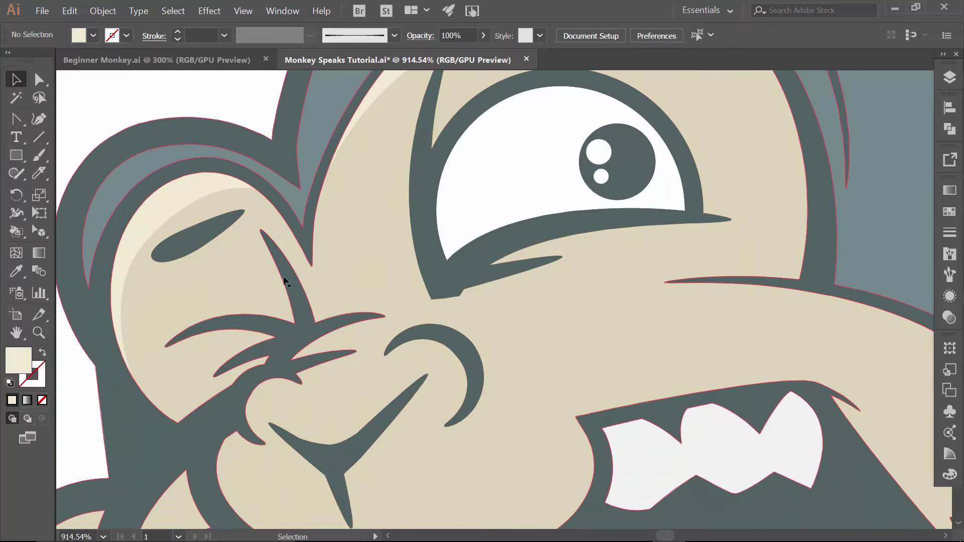
Zoom in on the nose and knife-cut the face around the nose and its bottom.
left_click(211, 240)
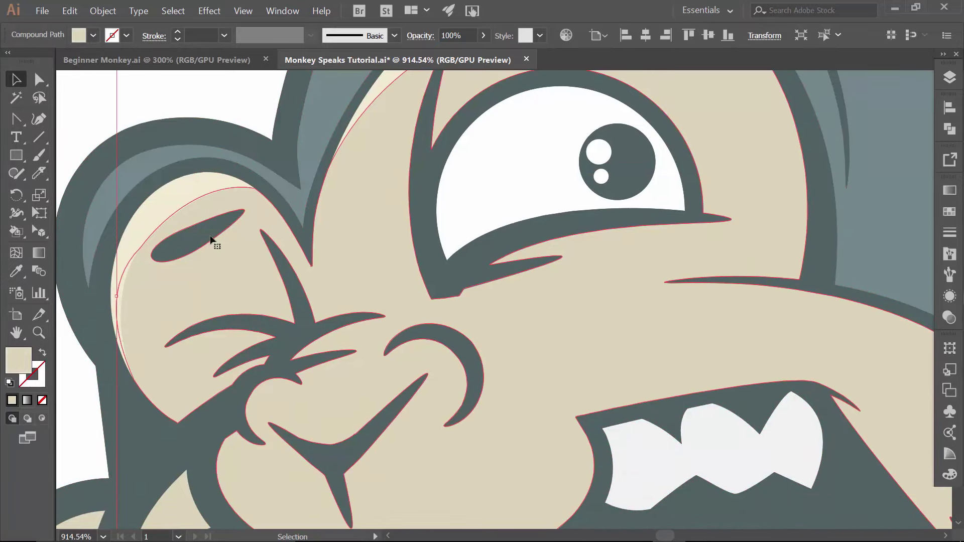
left_click(44, 172)
key("z")
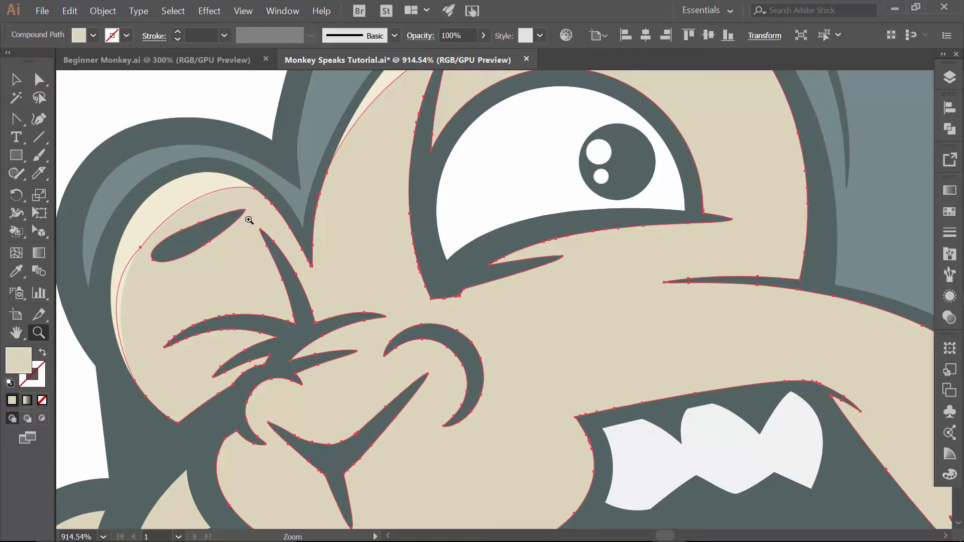
left_click(306, 279)
left_click_drag(308, 280, 373, 182)
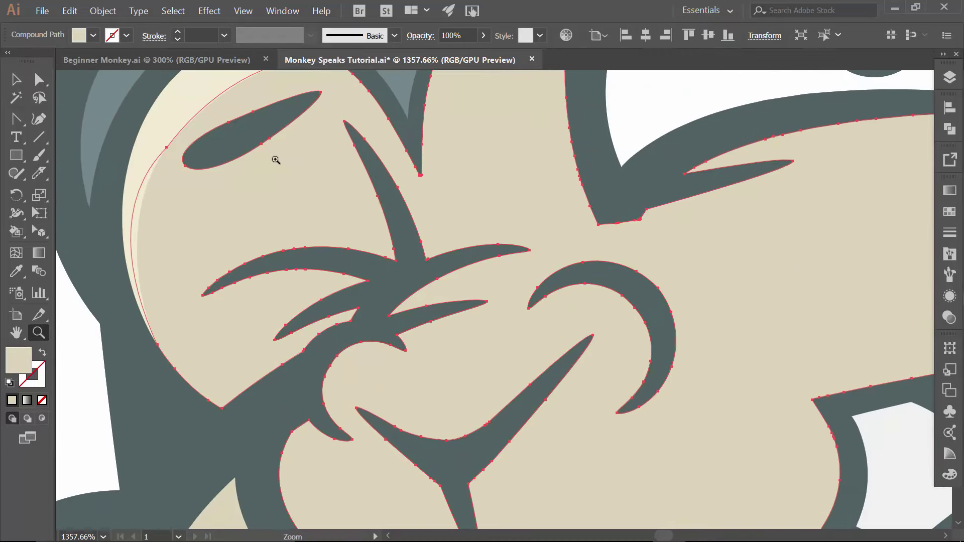
left_click(39, 174)
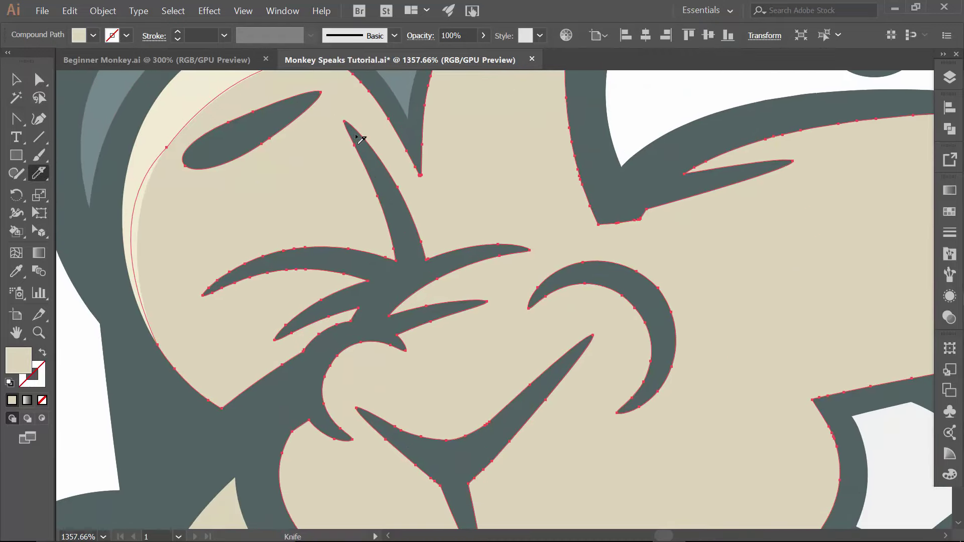
mouse_move(372, 145)
left_mouse_down()
mouse_move(425, 199)
mouse_move(455, 261)
mouse_move(492, 251)
mouse_move(458, 283)
mouse_move(426, 368)
mouse_move(452, 394)
mouse_move(496, 406)
mouse_move(551, 372)
left_mouse_up()
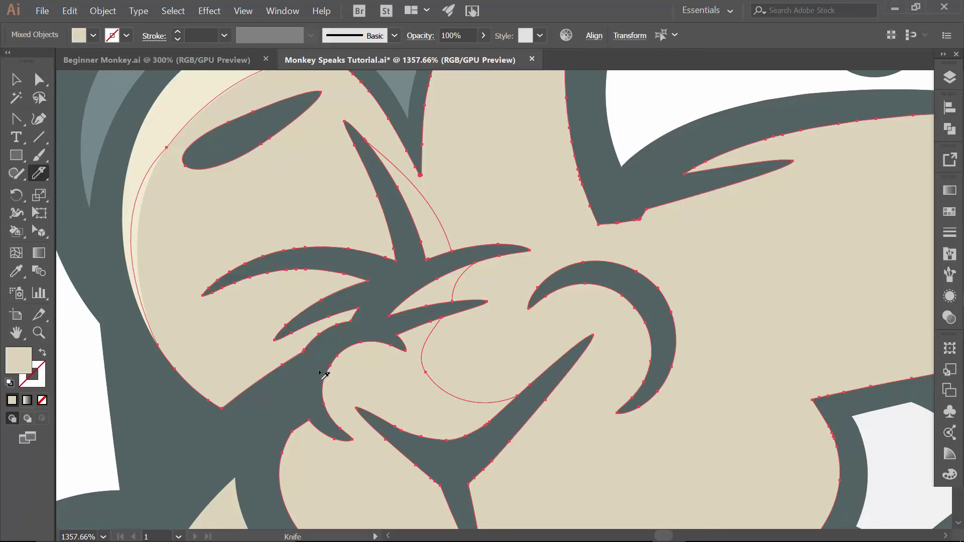
mouse_move(320, 372)
left_mouse_down()
mouse_move(410, 442)
mouse_move(440, 455)
mouse_move(472, 445)
left_mouse_up()
Select the three cut nose pieces and fill them with lighter cream.
key("v")
left_click(81, 398)
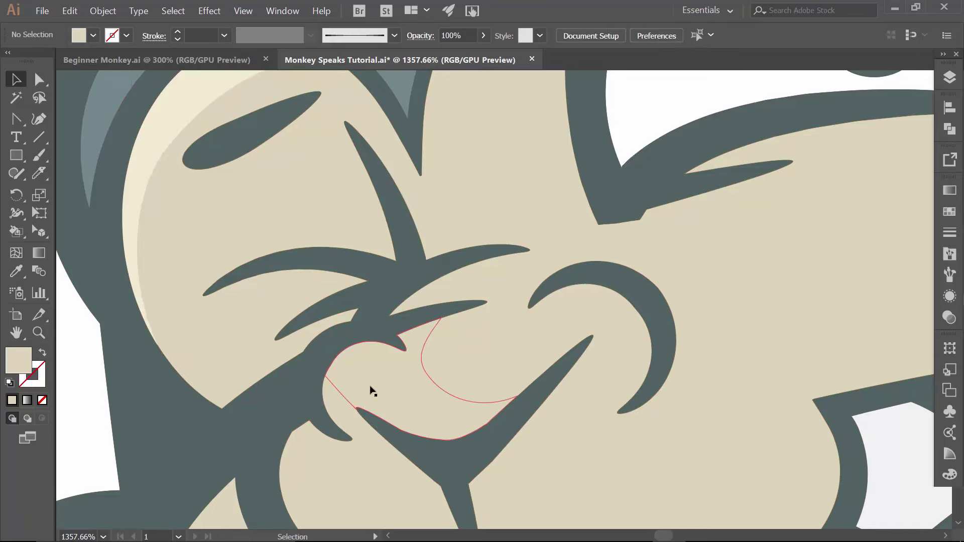
left_click(398, 348)
left_click(424, 270, "shift")
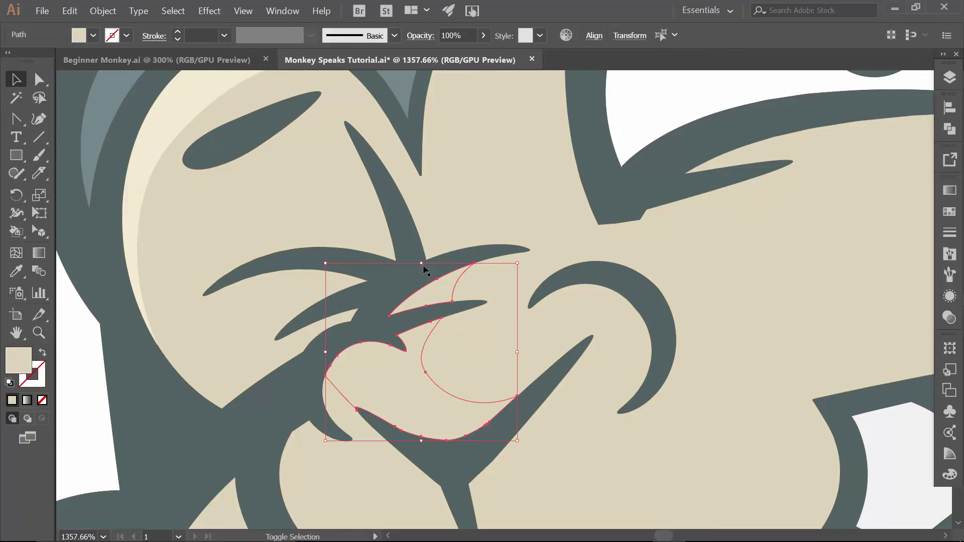
left_click(427, 237, "shift")
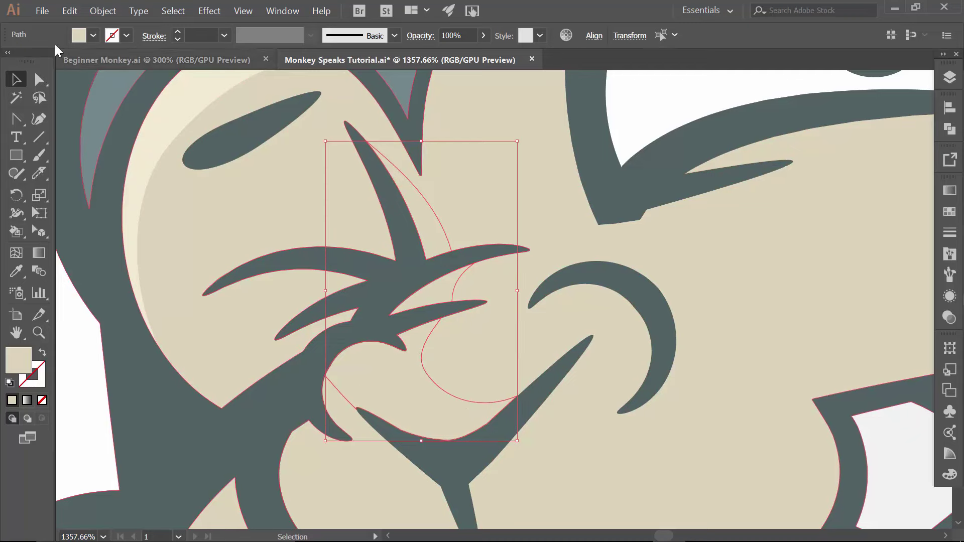
left_click(94, 36)
left_click(116, 94)
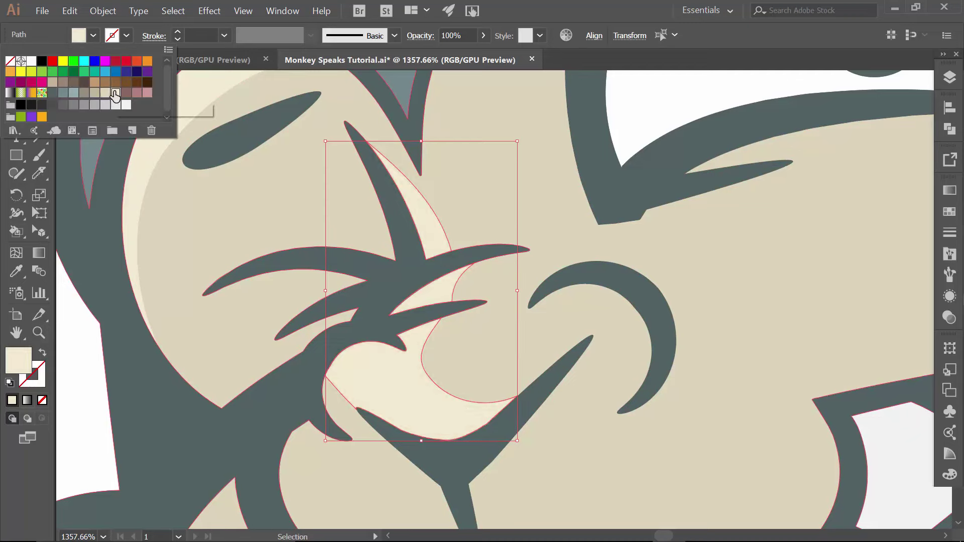
left_click(206, 255)
left_click(102, 359)
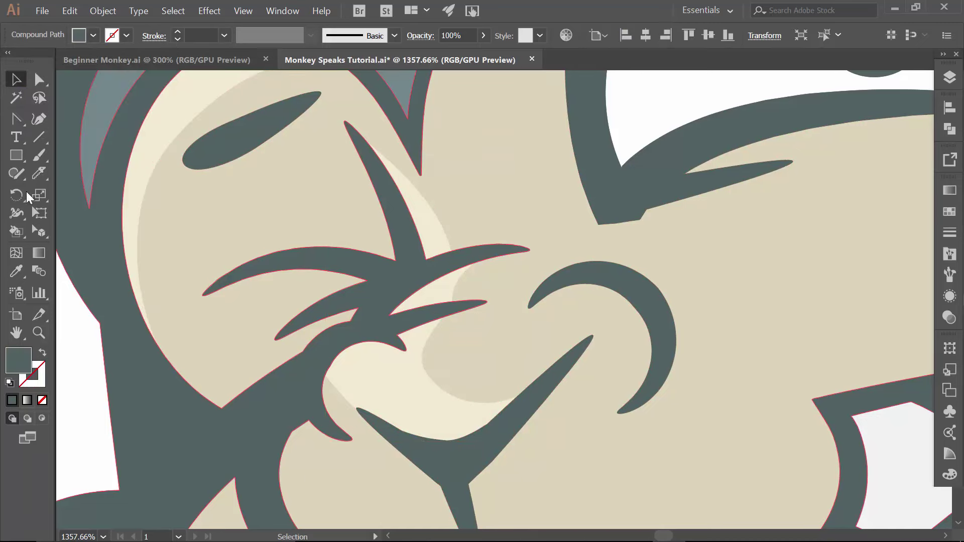
Knife-cut a sliver from the face above the brow and select it.
left_click(254, 221)
left_click(38, 173)
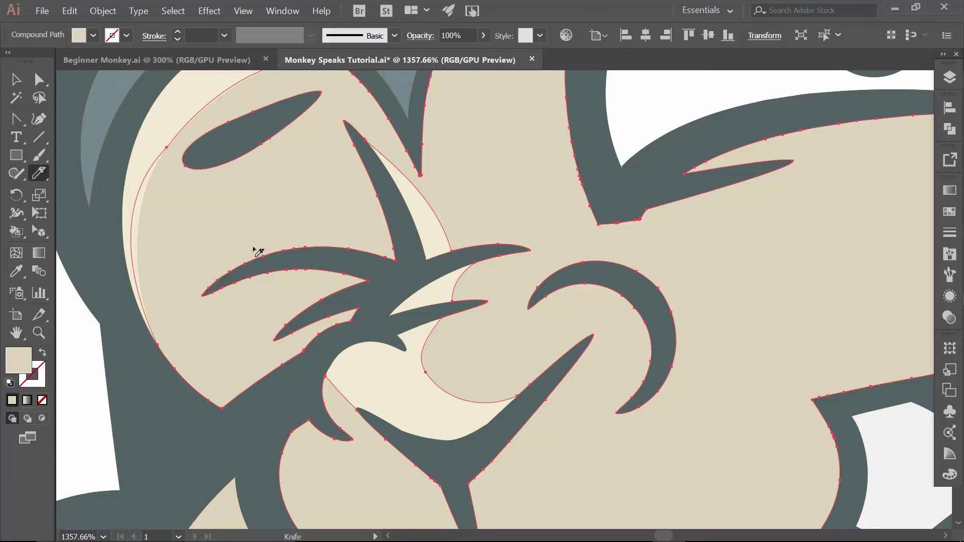
mouse_move(234, 276)
left_mouse_down()
mouse_move(289, 244)
mouse_move(358, 233)
mouse_move(420, 244)
left_mouse_up()
key("v")
key("ctrl+shift+a")
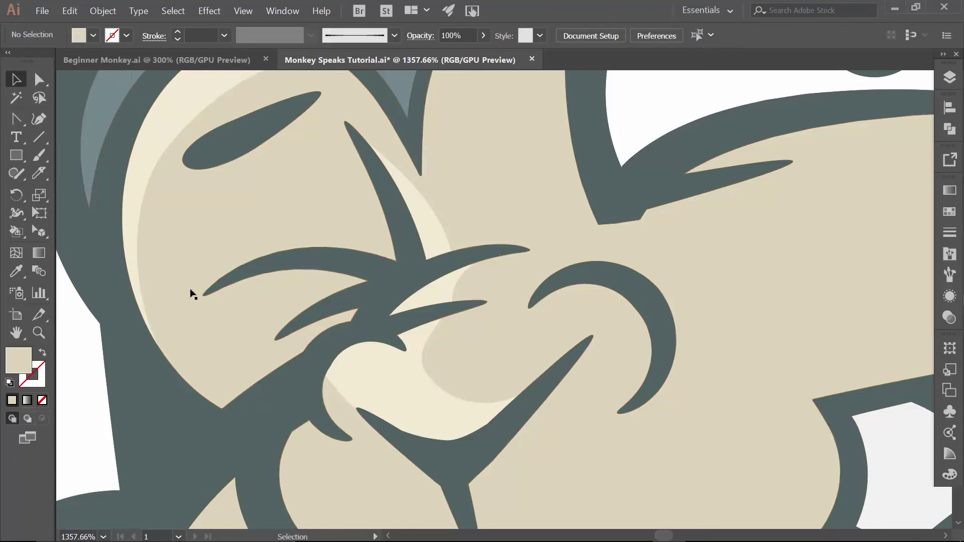
left_click(366, 229)
left_click(94, 34)
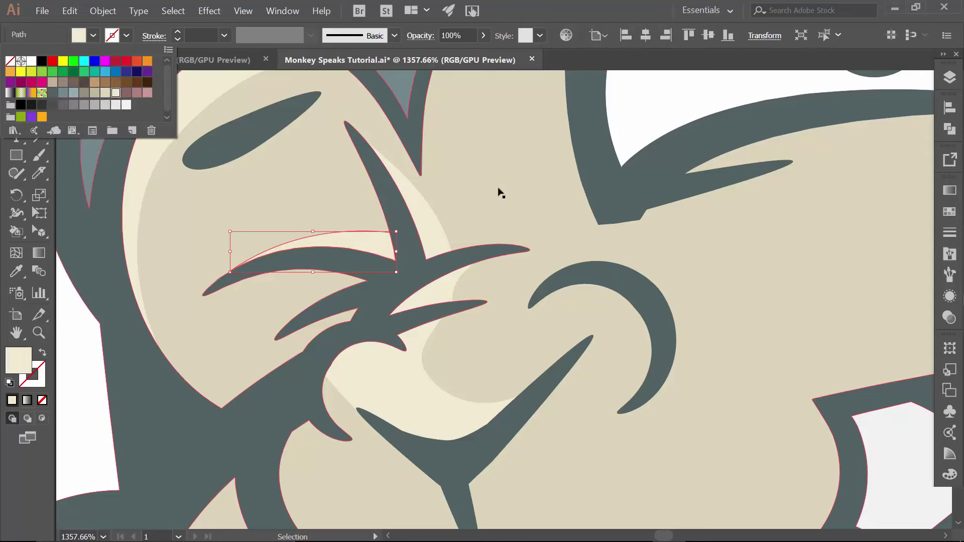
Knife-cut a crescent from the cheek shape beside the mouth.
left_click_drag(458, 231, 424, 46)
left_click(357, 242)
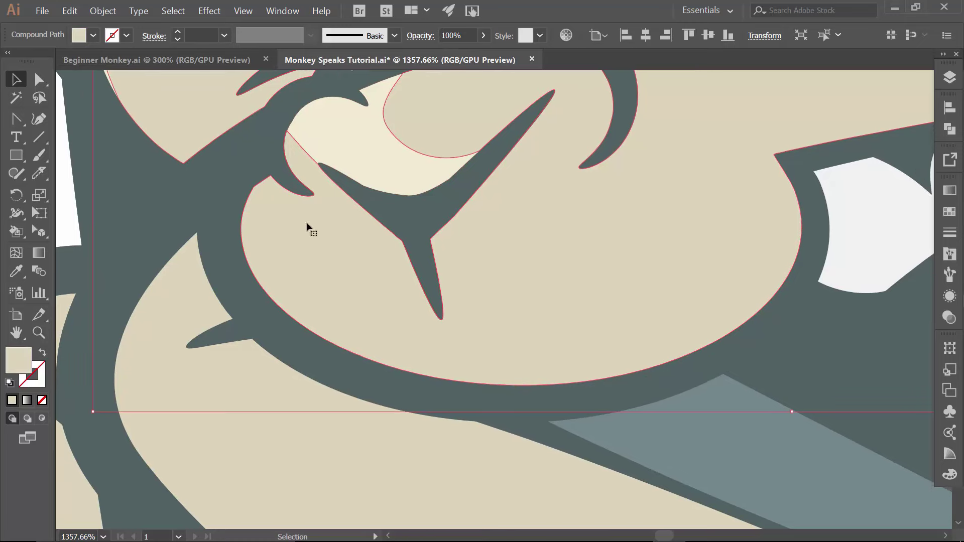
left_click(39, 175)
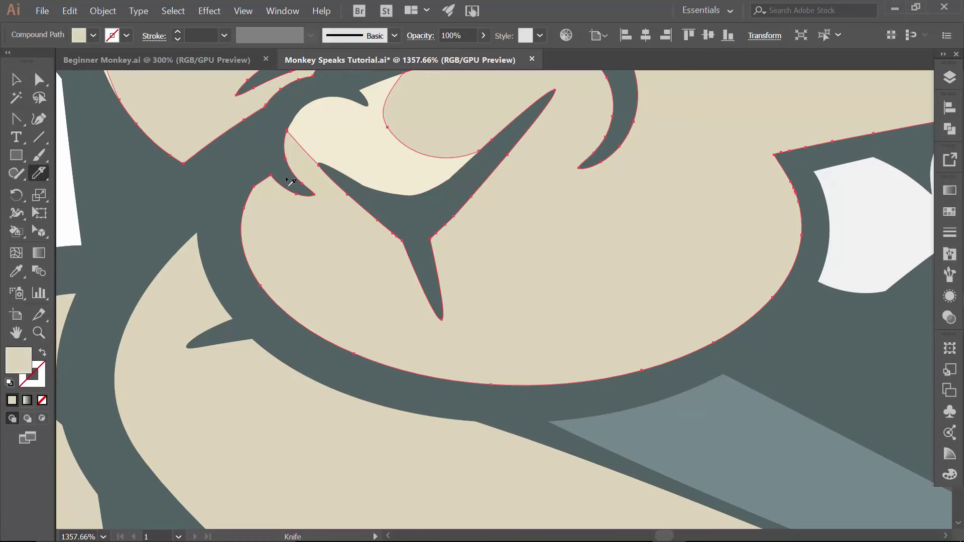
mouse_move(289, 181)
left_mouse_down()
mouse_move(273, 258)
mouse_move(299, 303)
mouse_move(343, 337)
mouse_move(451, 383)
mouse_move(542, 397)
mouse_move(644, 377)
left_mouse_up()
key("v")
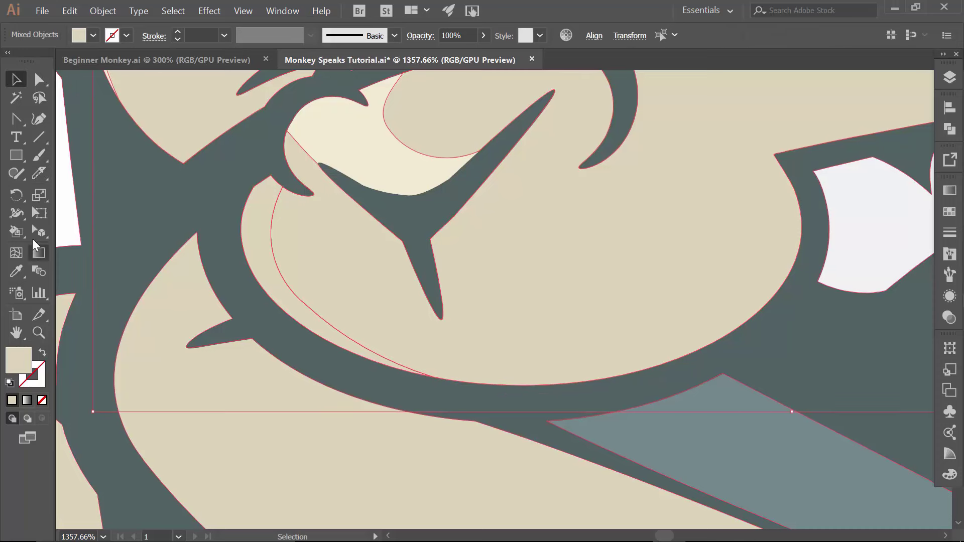
key("ctrl+shift+a")
Fill the crescent beside the mouth with lighter cream.
left_click(253, 233)
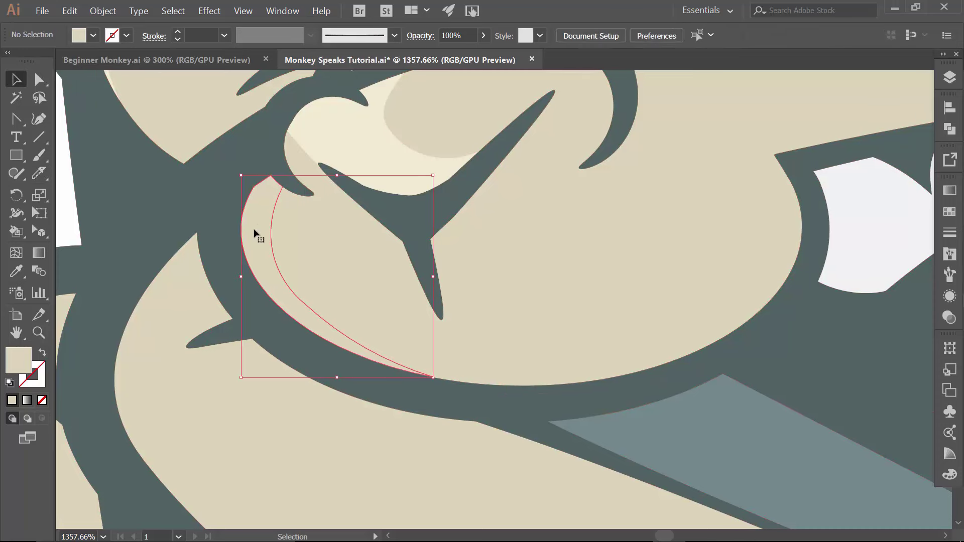
left_click(93, 35)
left_click(116, 94)
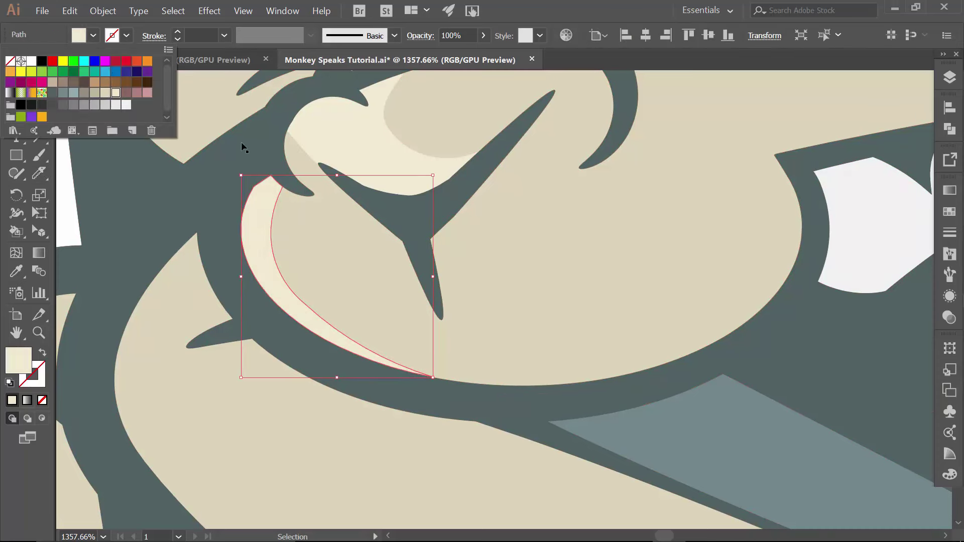
key("Escape")
key("ctrl+minus")
key("ctrl+minus")
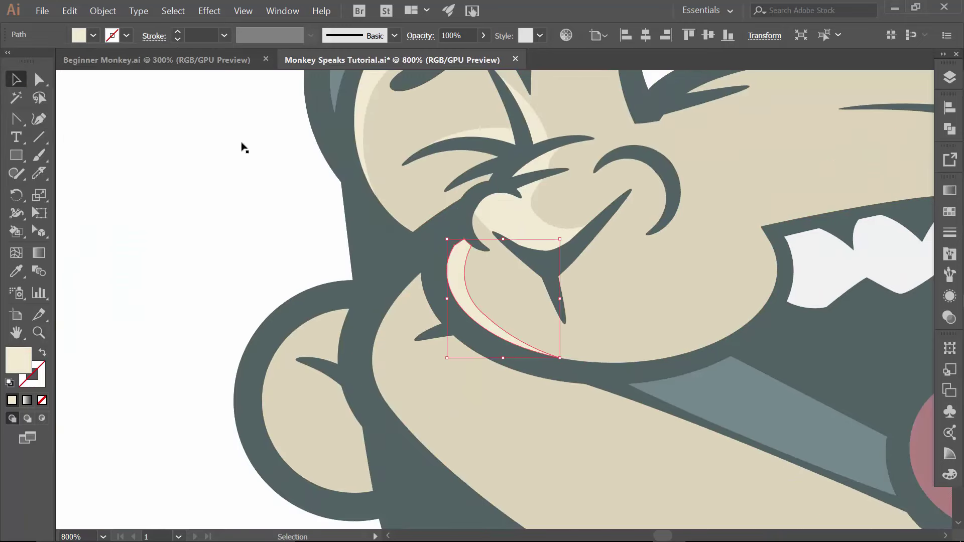
Knife-cut a sliver from the lower cheek shape below the nose.
left_click_drag(378, 225, 261, 148)
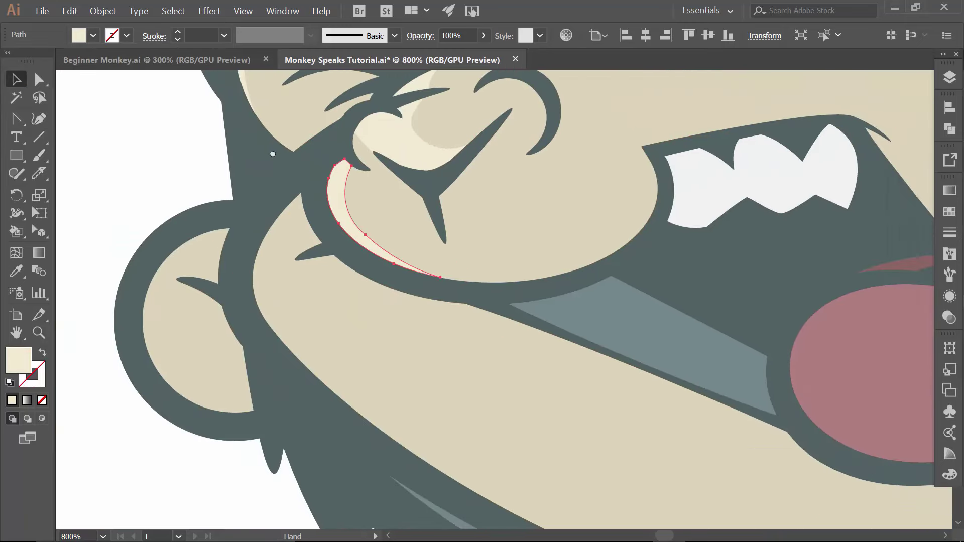
left_click(304, 246)
left_click(40, 172)
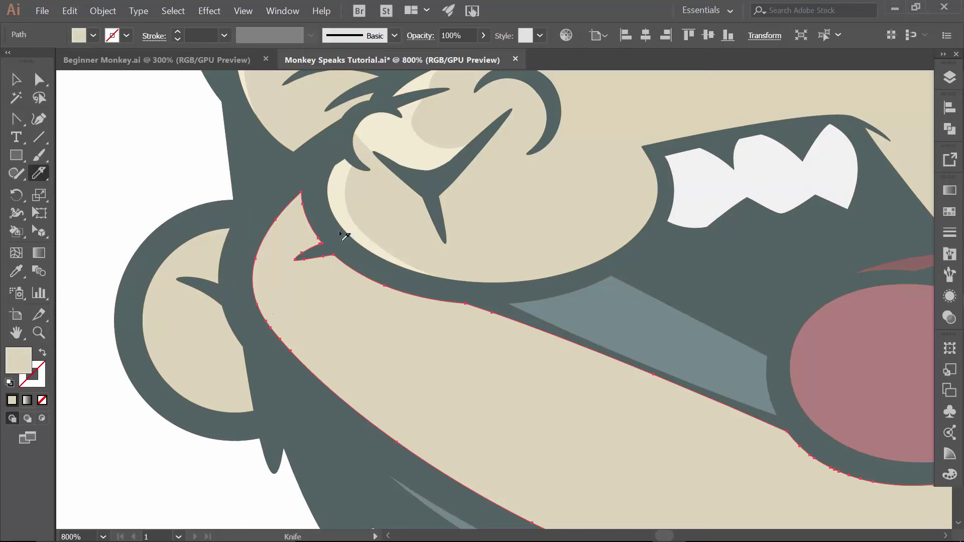
mouse_move(324, 234)
left_mouse_down()
mouse_move(279, 279)
mouse_move(279, 330)
mouse_move(347, 428)
mouse_move(402, 465)
left_mouse_up()
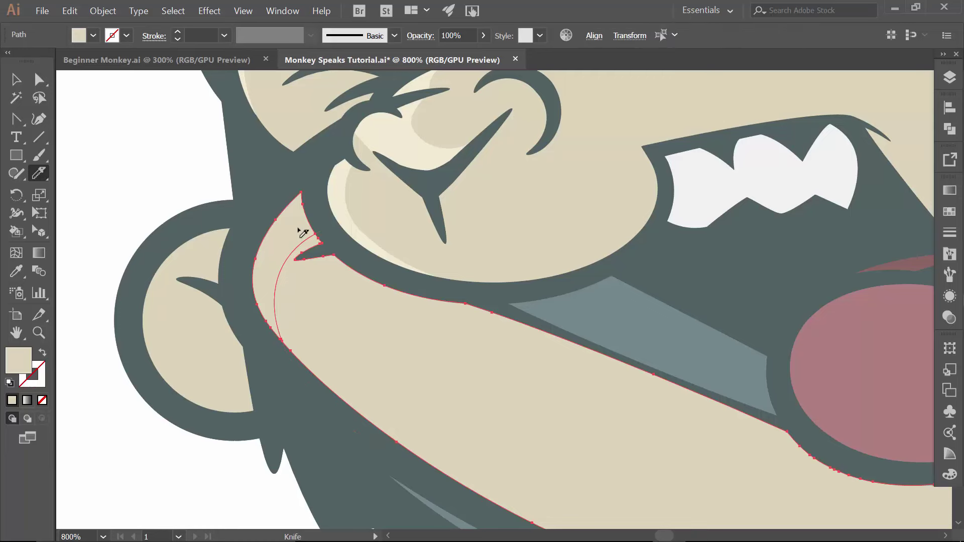
Knife-cut a sliver from the left edge of the inner ear shape.
key("c")
key("v")
left_click(178, 299)
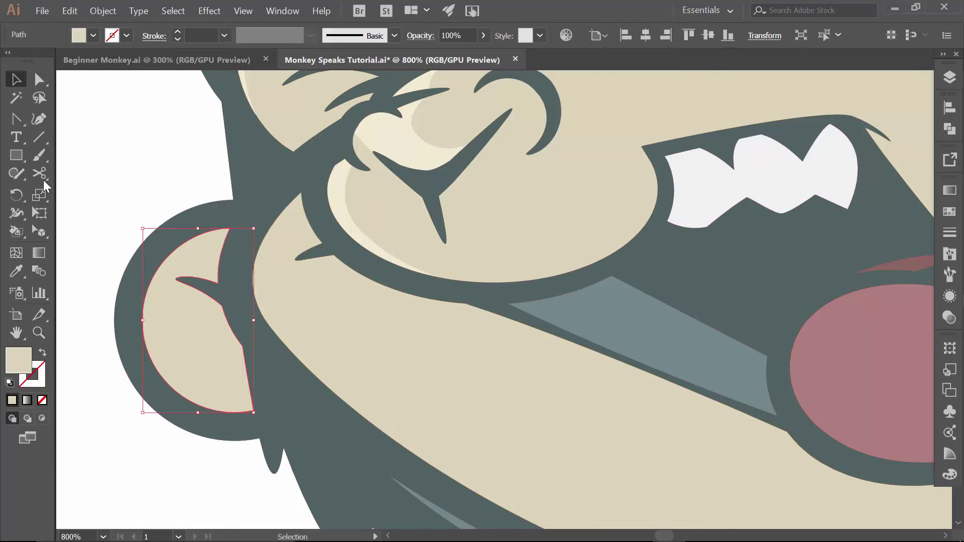
left_click_drag(42, 176, 75, 210)
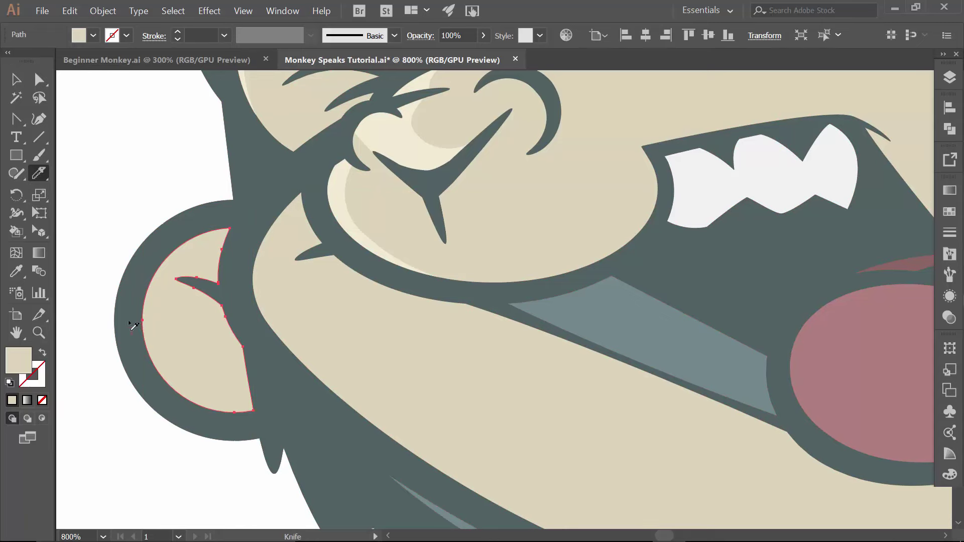
mouse_move(147, 290)
left_mouse_down()
mouse_move(171, 278)
mouse_move(247, 307)
left_mouse_up()
Fill both the ear and cheek slivers with lighter cream.
key("v")
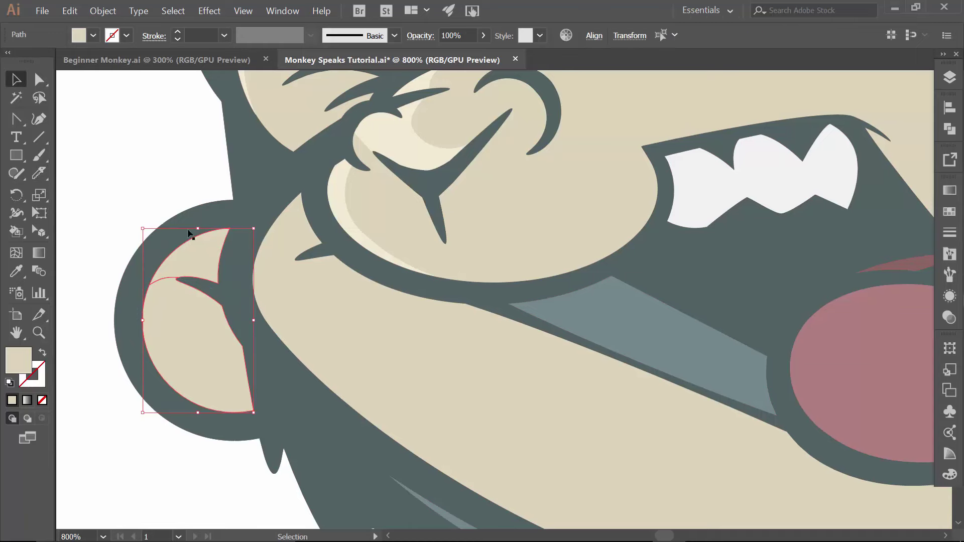
left_click_drag(198, 254, 280, 230)
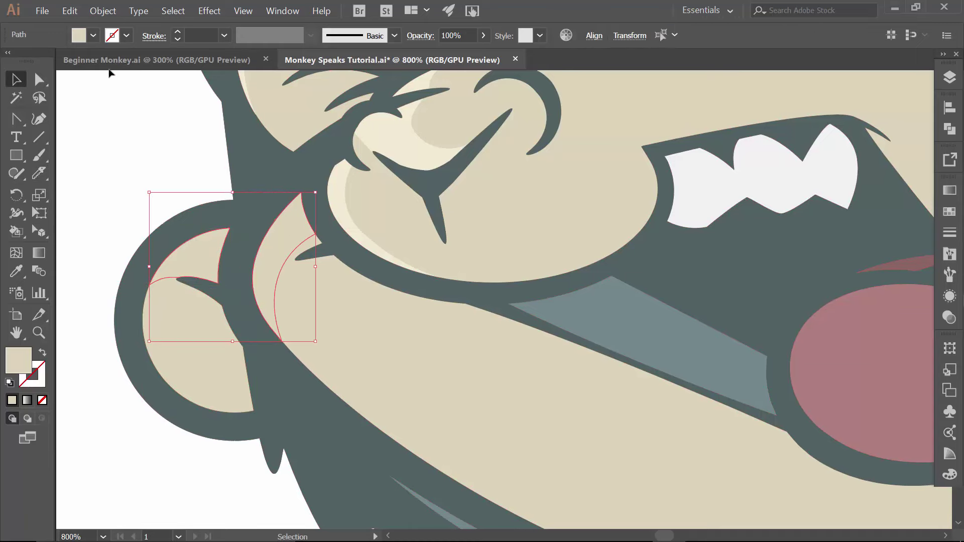
left_click(94, 37)
left_click(116, 93)
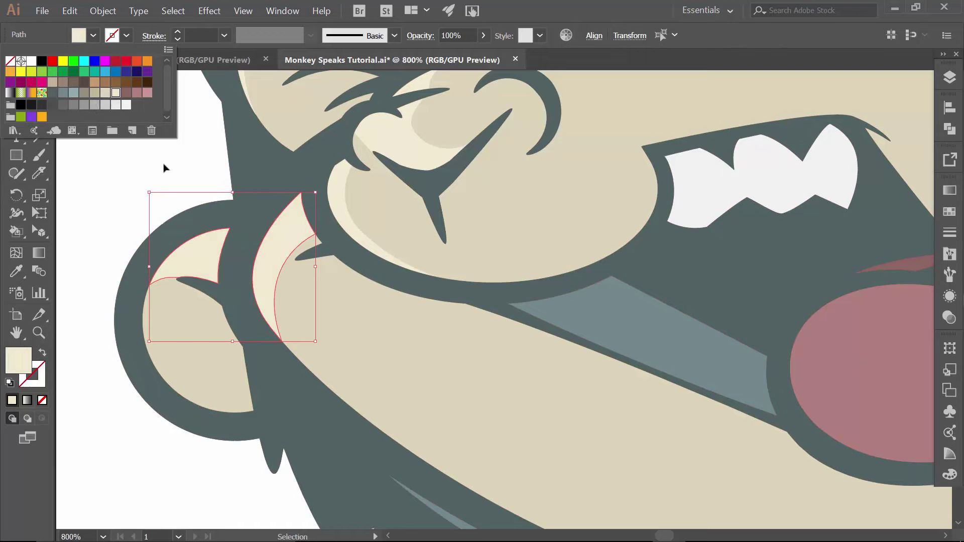
key("a")
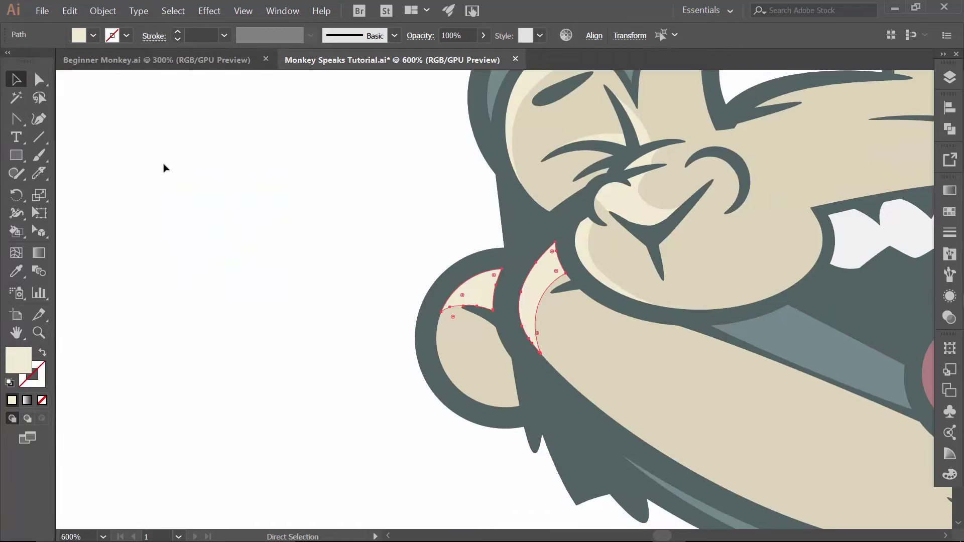
key("ctrl+minus")
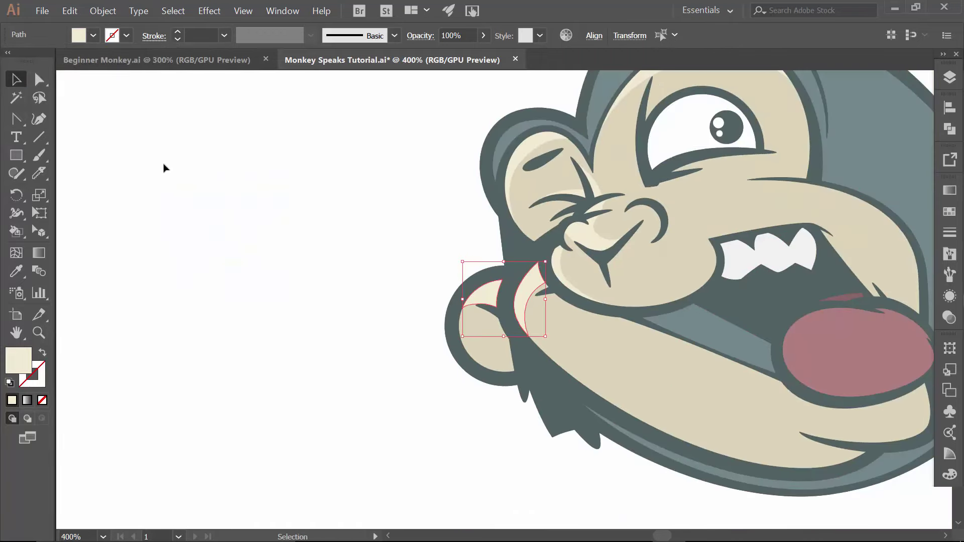
left_click_drag(462, 155, 254, 208)
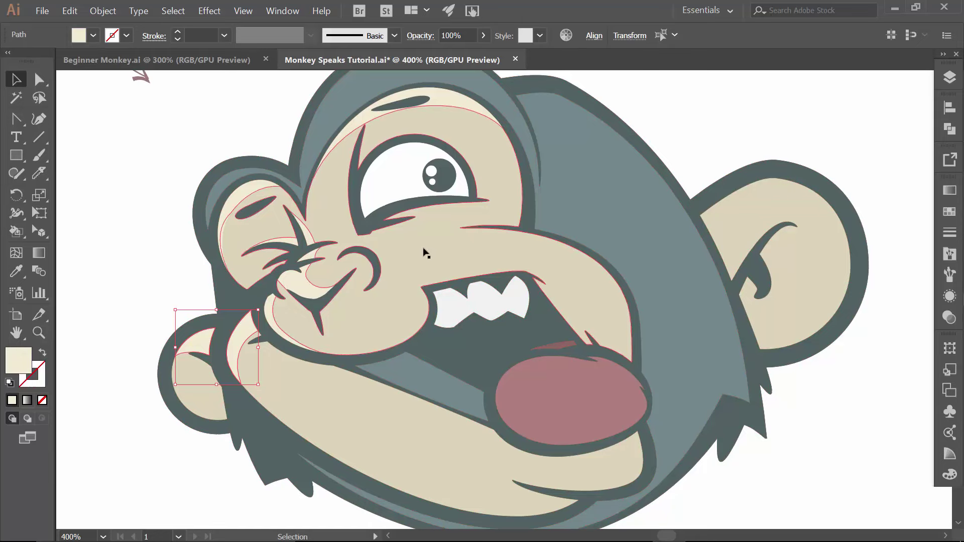
key("z")
mouse_move(497, 244)
left_mouse_down()
mouse_move(626, 284)
mouse_move(504, 249)
left_mouse_up()
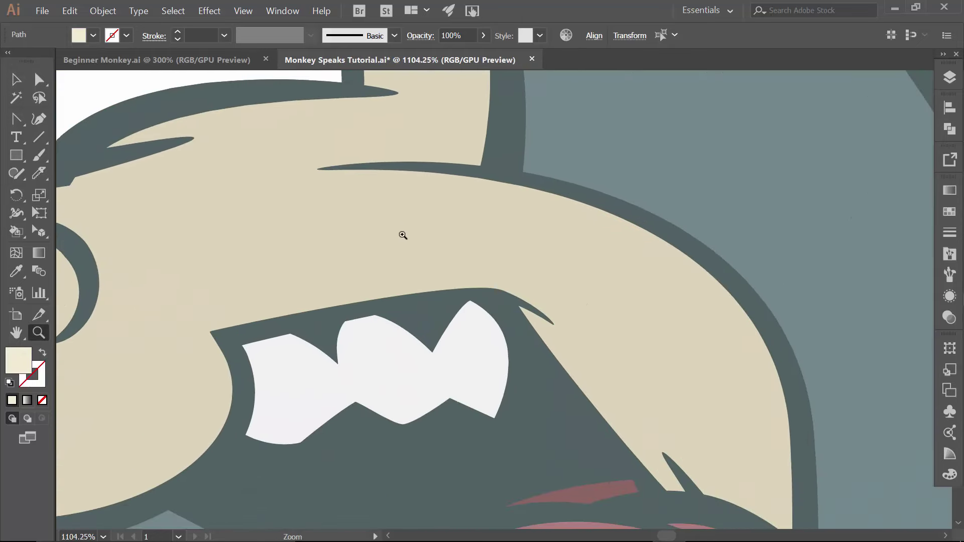
Knife-cut a sliver along the upper cheek line of the face shape.
key("v")
left_click(473, 246)
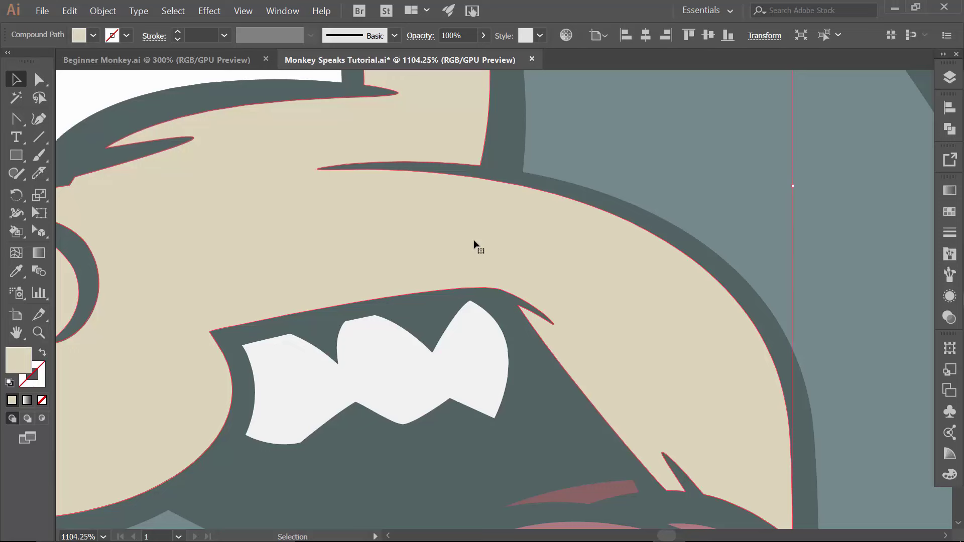
left_click(45, 171)
left_click_drag(329, 170, 445, 189)
key("z")
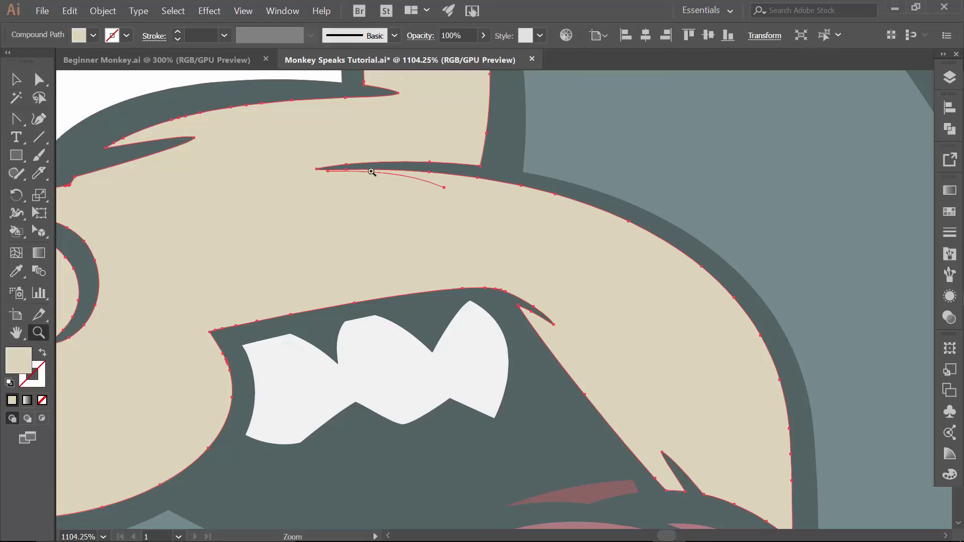
left_click_drag(353, 175, 495, 275)
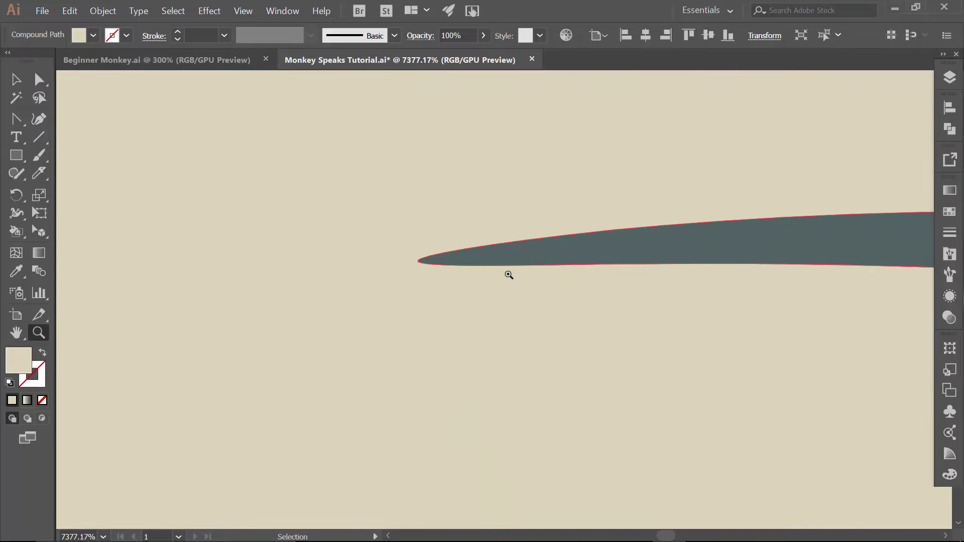
left_click(509, 275, "alt")
left_click(509, 274, "alt")
left_click(509, 275, "alt")
left_click(509, 275, "alt")
left_click(509, 274, "alt")
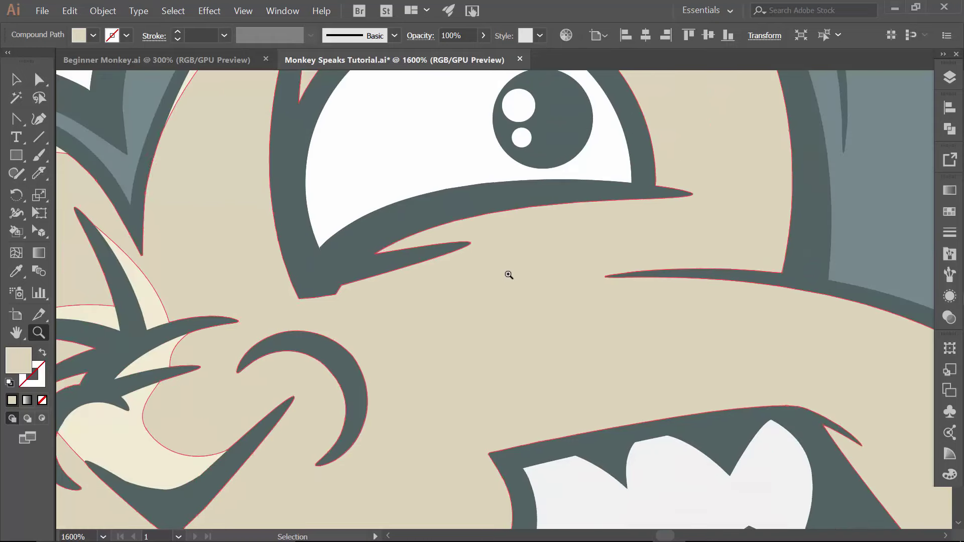
Slice the cheek above the mouth along its lower edge and fill the upper piece light cream.
left_click_drag(637, 290, 354, 233)
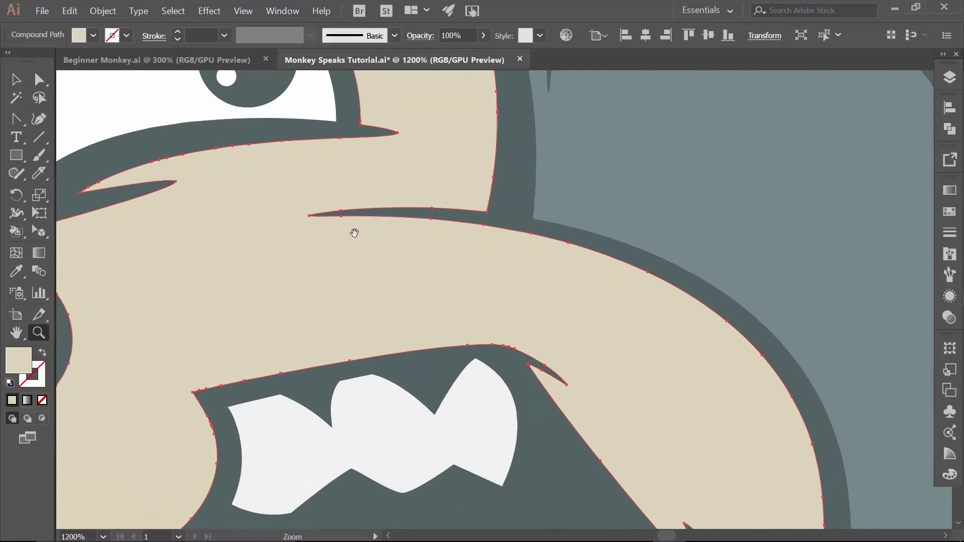
left_click(39, 173)
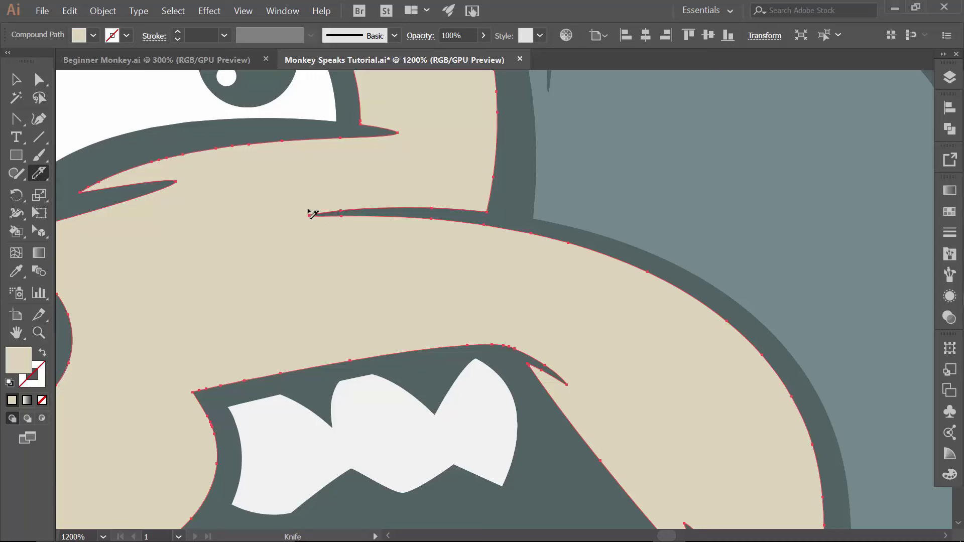
mouse_move(314, 210)
left_mouse_down()
mouse_move(439, 222)
mouse_move(575, 262)
mouse_move(722, 324)
mouse_move(784, 387)
mouse_move(839, 473)
left_mouse_up()
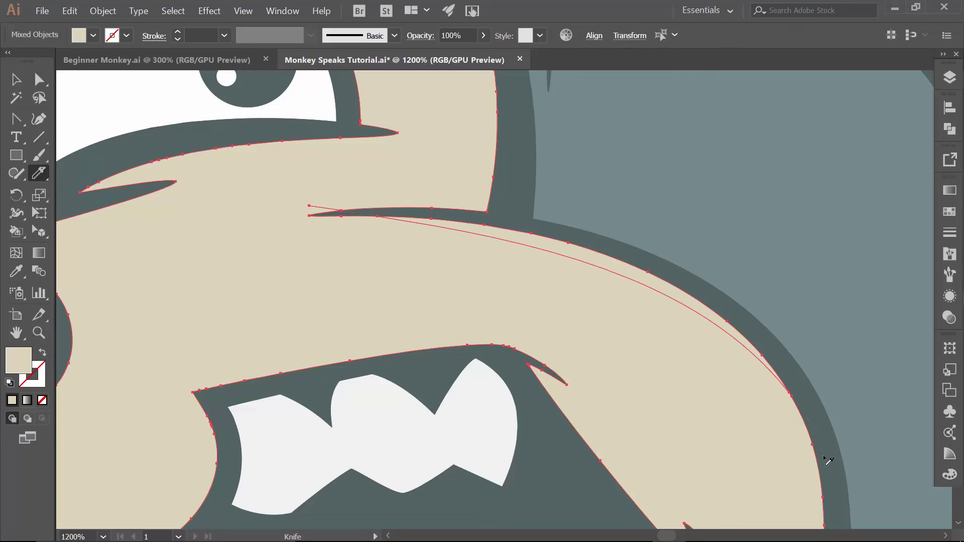
key("v")
left_click(673, 232)
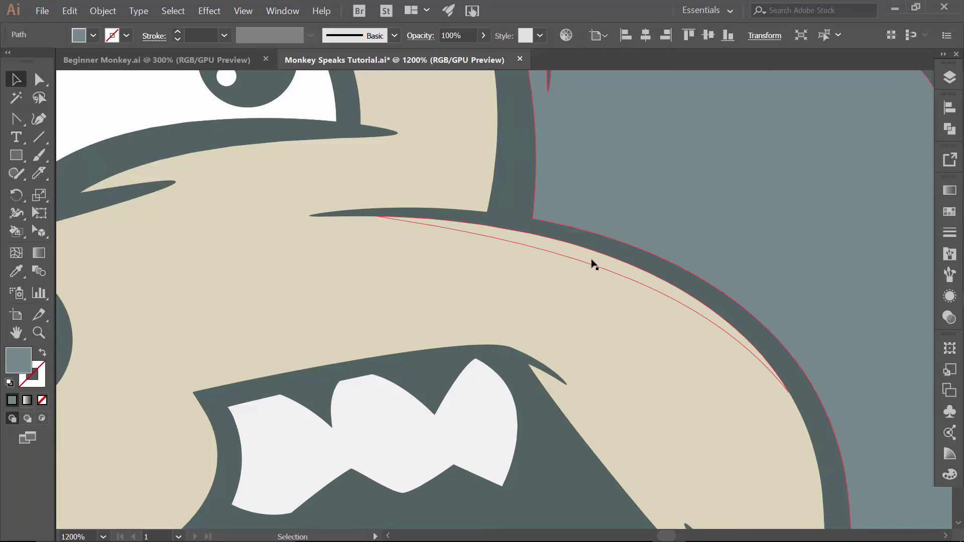
left_click(592, 259)
left_click(94, 35)
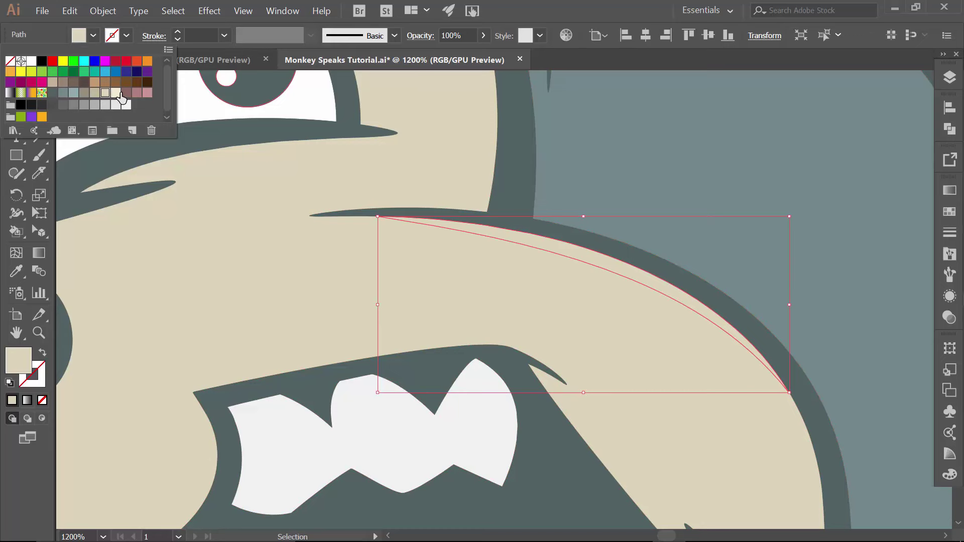
left_click(115, 93)
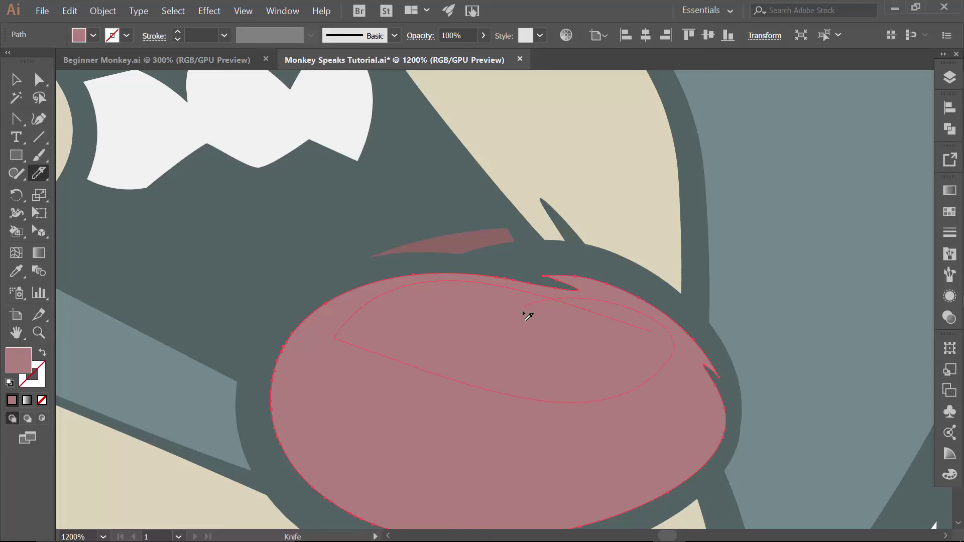
Slice the tongue with a curved cut and fill its upper piece with lighter pink.
mouse_move(525, 317)
left_mouse_down()
mouse_move(604, 342)
mouse_move(647, 334)
left_mouse_up()
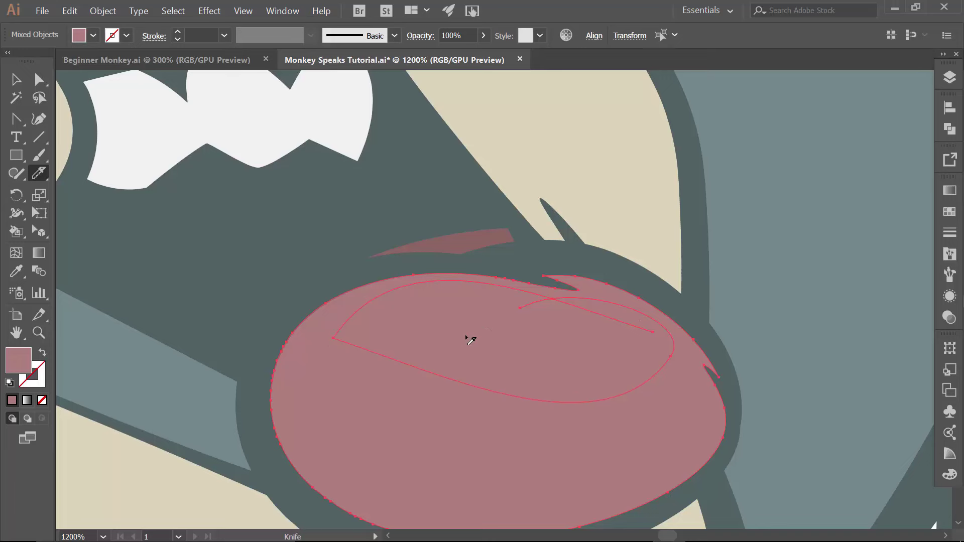
key("v")
left_click(531, 385)
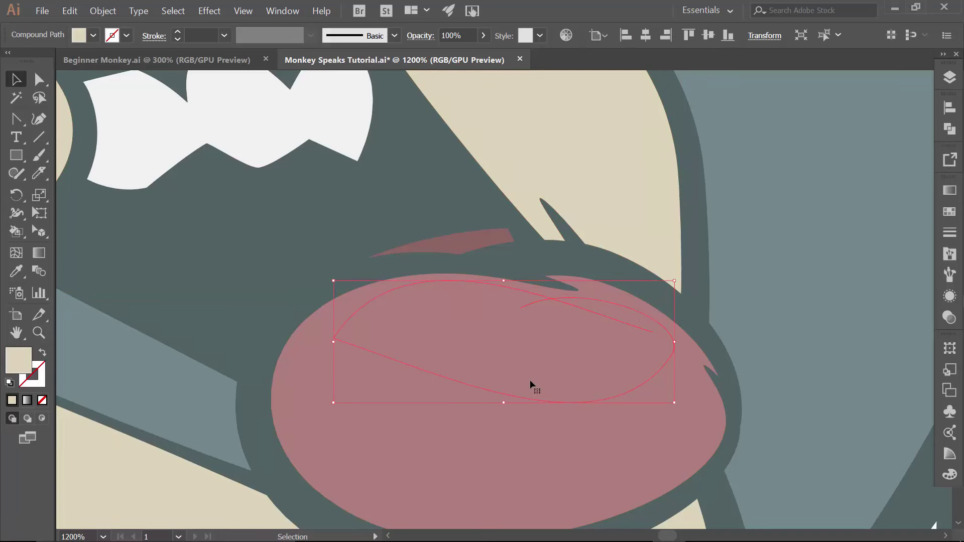
left_click(531, 384)
left_click(93, 36)
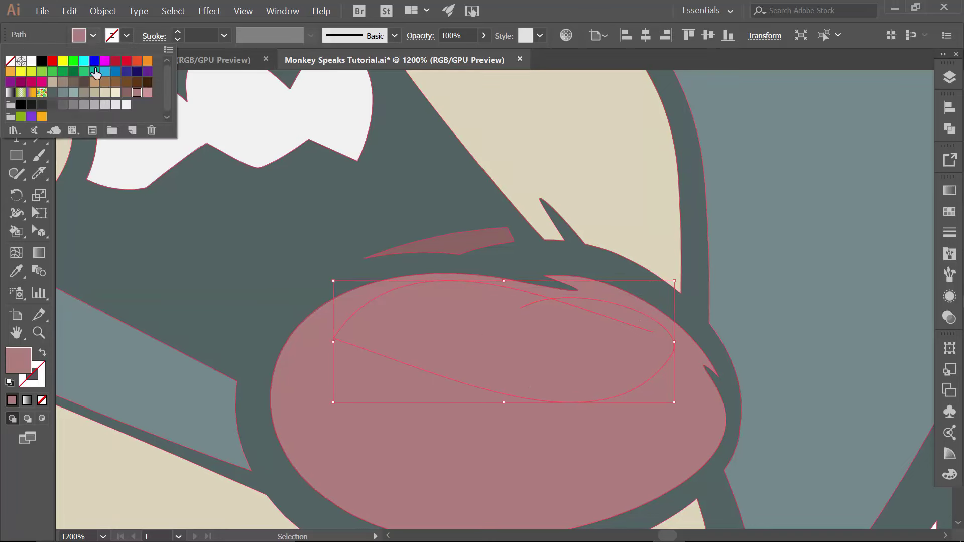
left_click(147, 92)
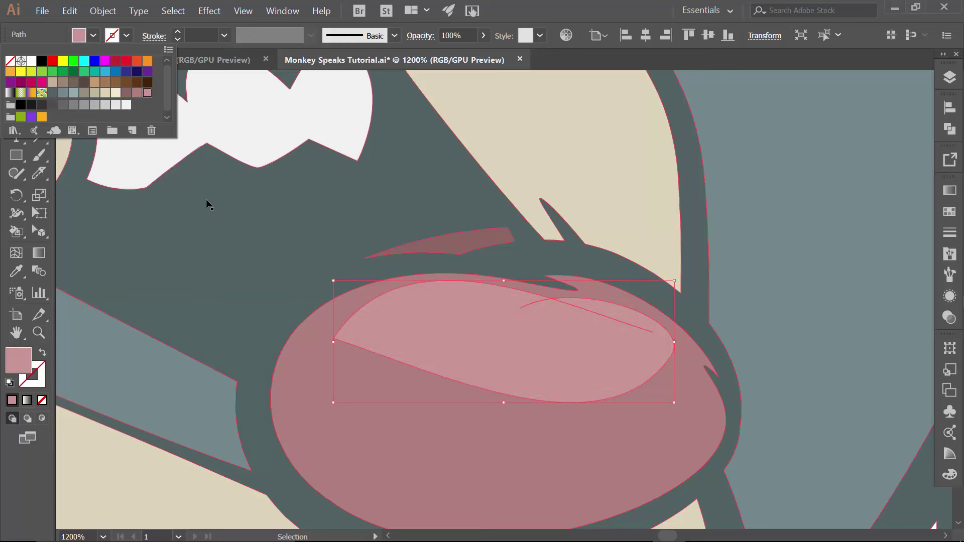
key("shift+c")
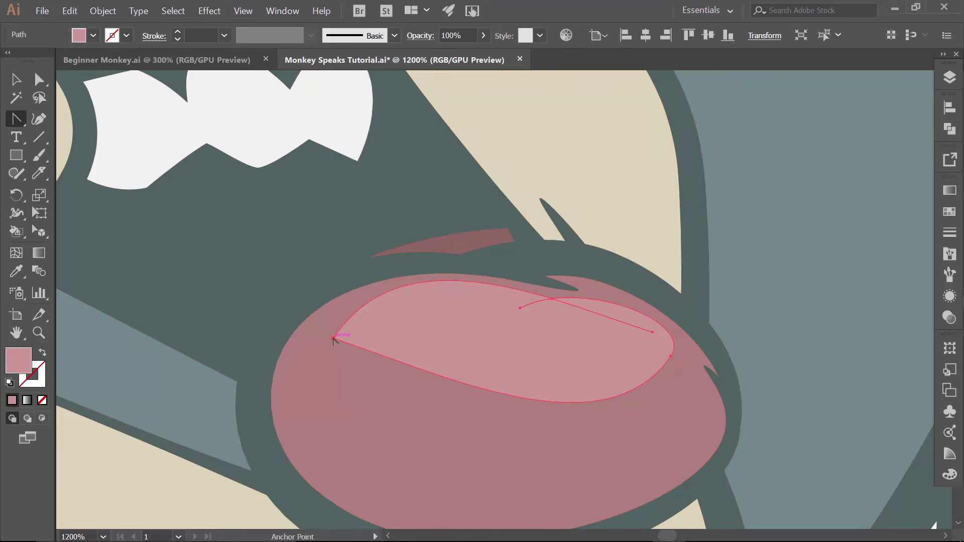
Smooth the highlight's sharp left corner and Unite the stray line into it via Pathfinder.
left_click_drag(333, 339, 349, 377)
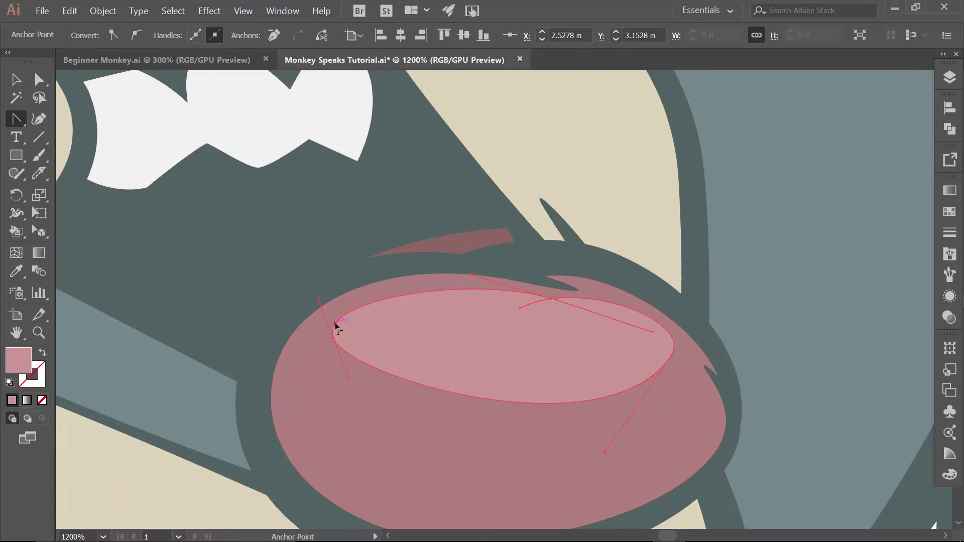
key("v")
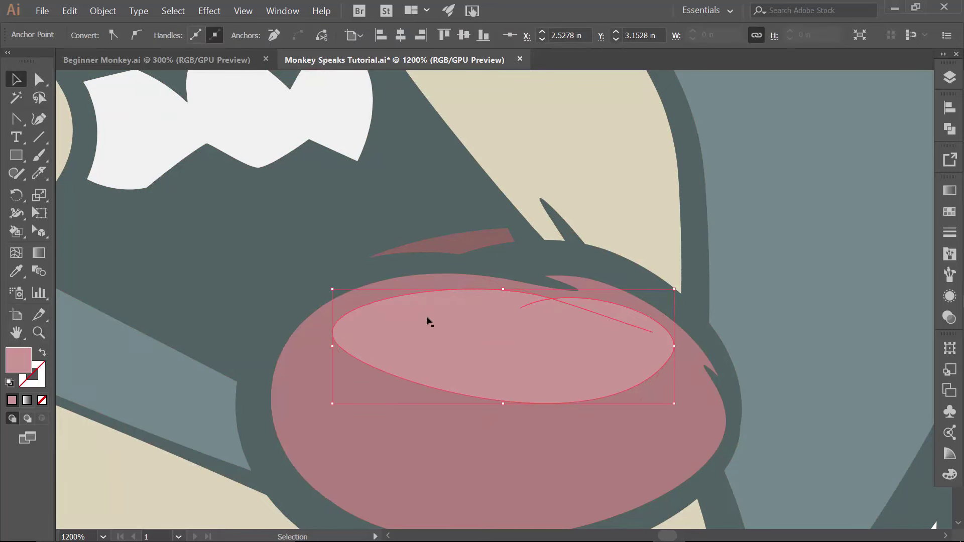
left_click(741, 223)
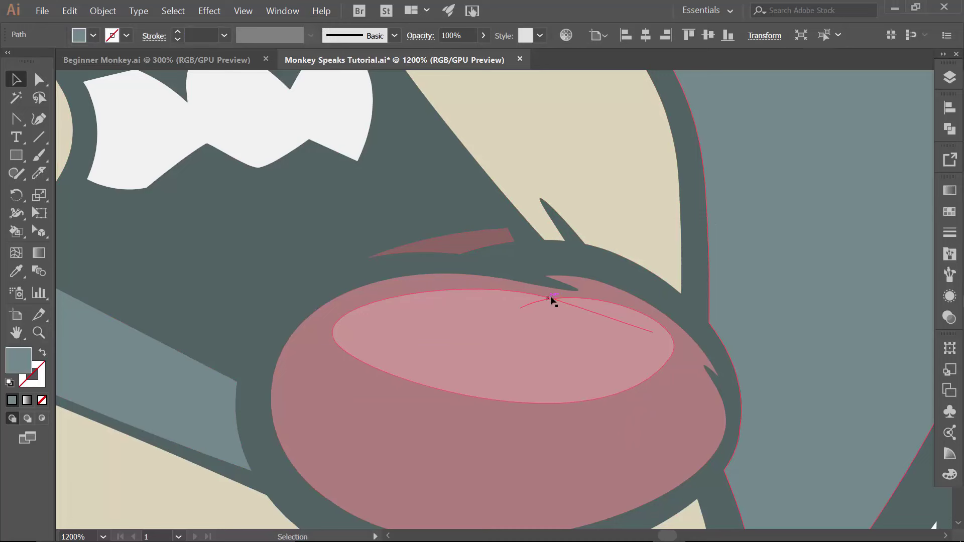
left_click(515, 322)
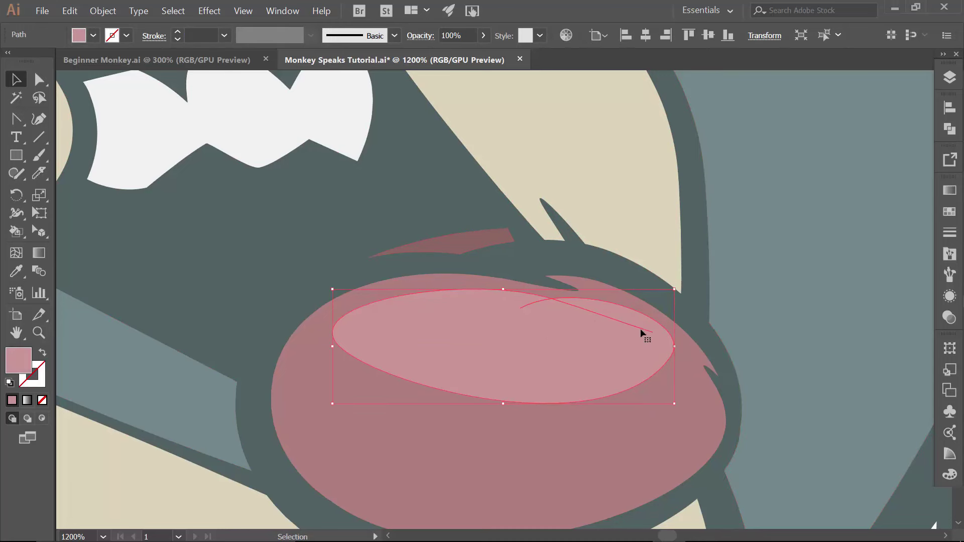
left_click(949, 129)
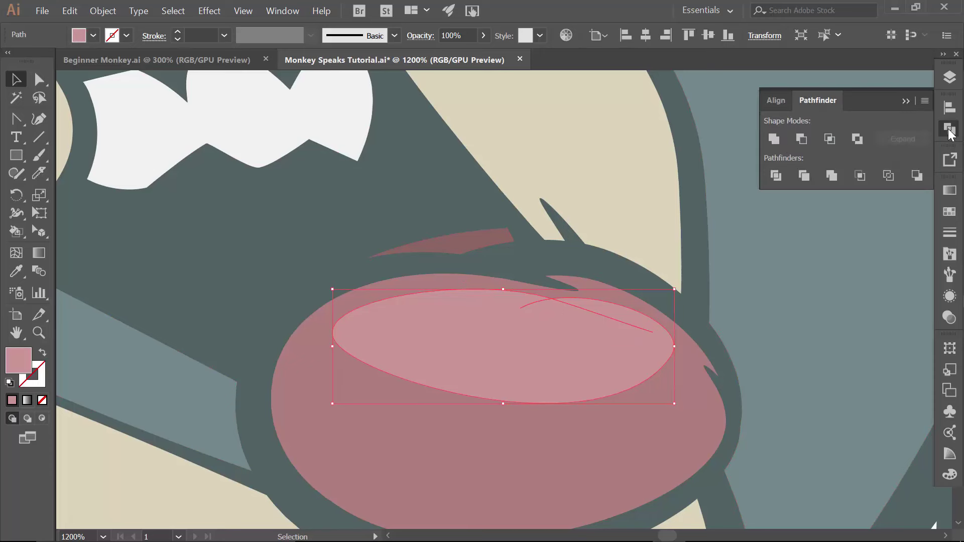
left_click(774, 139)
Nudge and drag the highlight's top and left anchors to reshape its curves.
key("a")
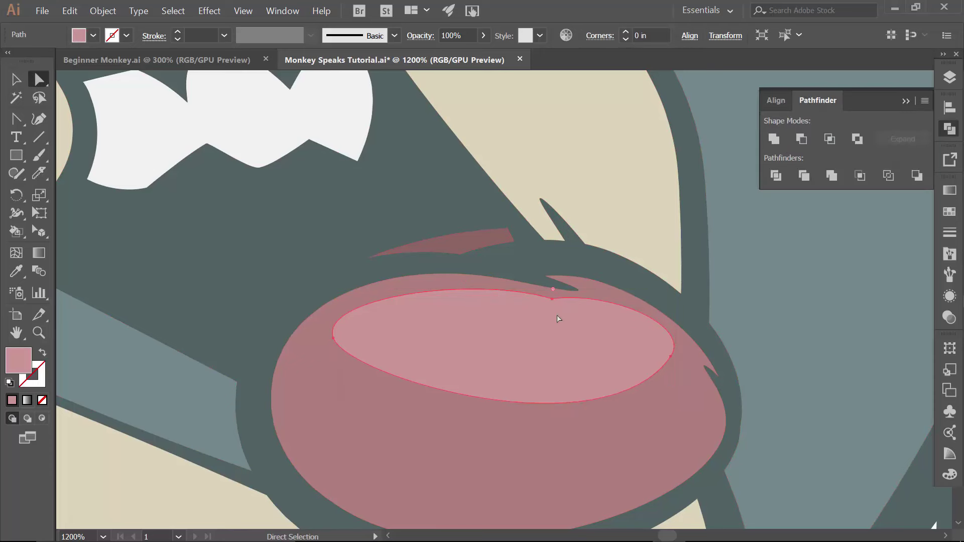
left_click(555, 300)
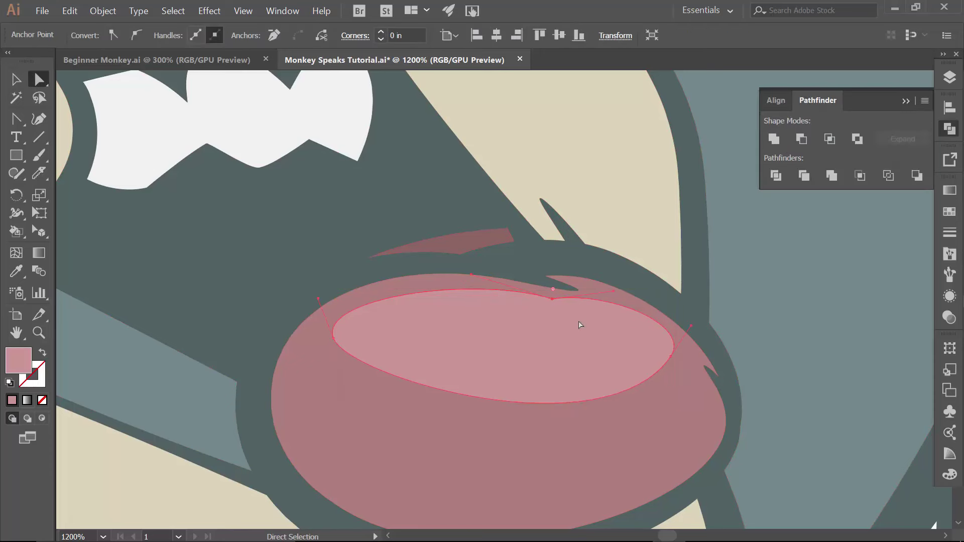
key("Right")
key("Right")
key("Right")
key("Right")
key("Down")
key("Down")
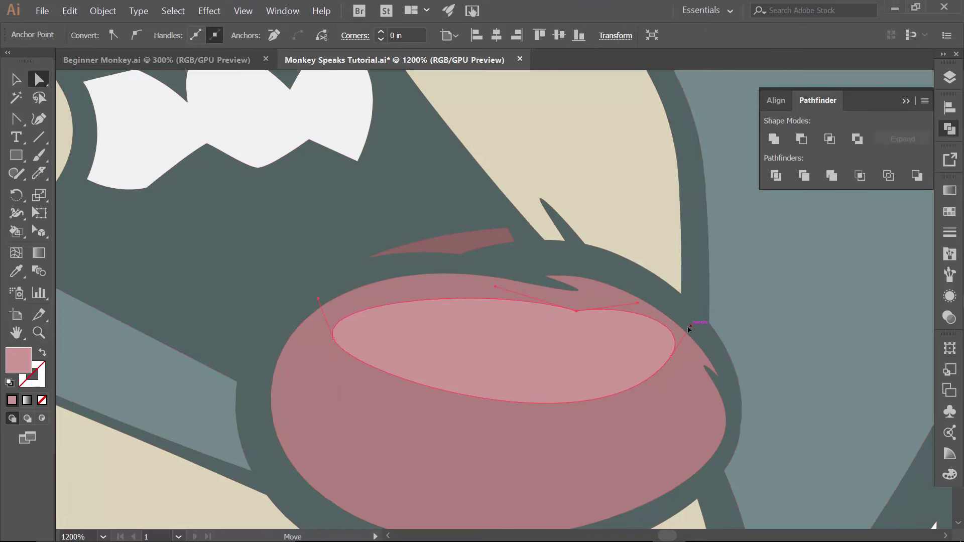
left_click_drag(600, 317, 603, 319)
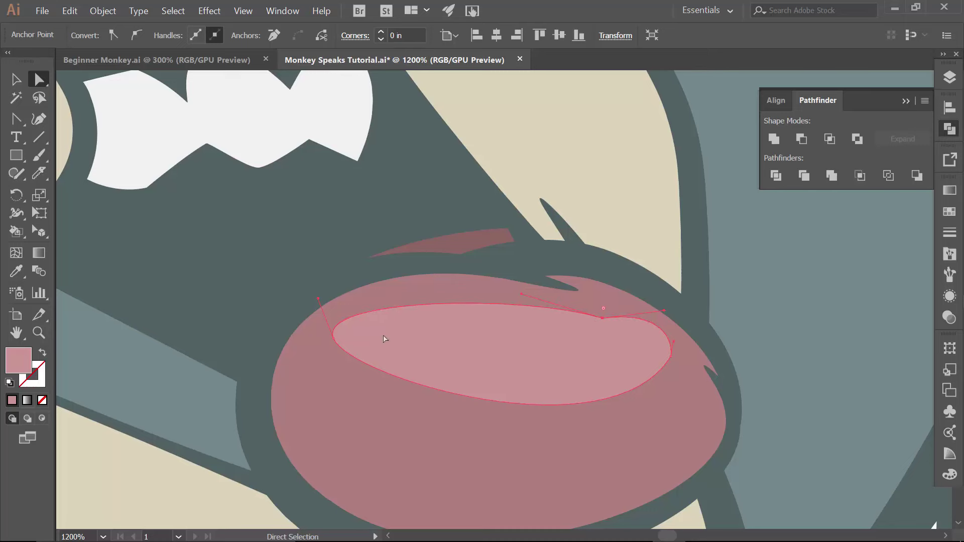
left_click_drag(342, 343, 347, 334)
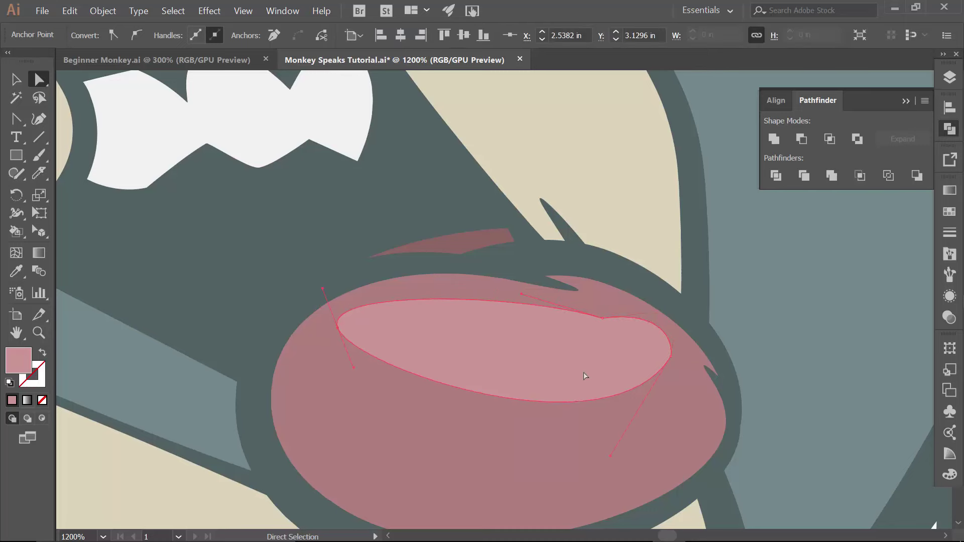
key("ctrl+minus")
key("ctrl+minus")
key("ctrl+minus")
key("ctrl+minus")
left_click(712, 384)
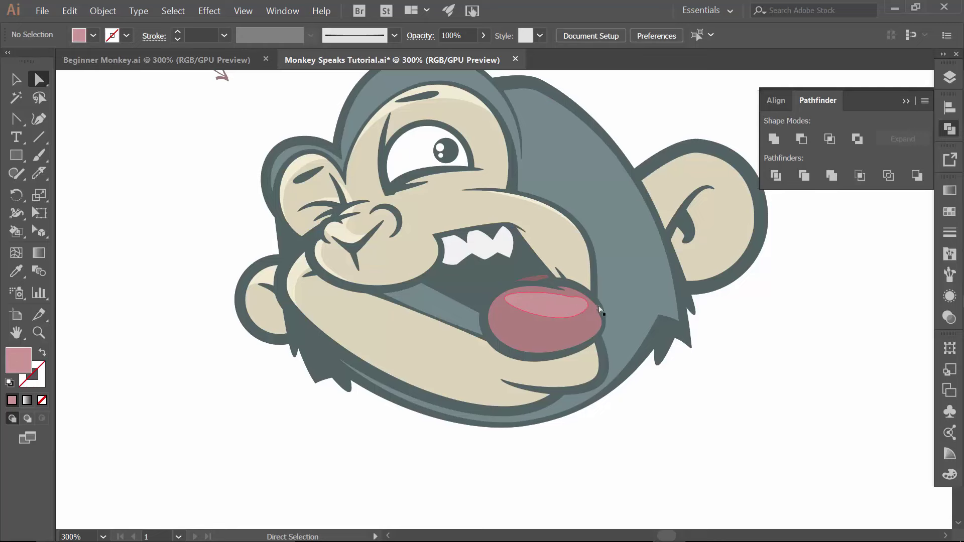
scroll(361, 308, "up", 2)
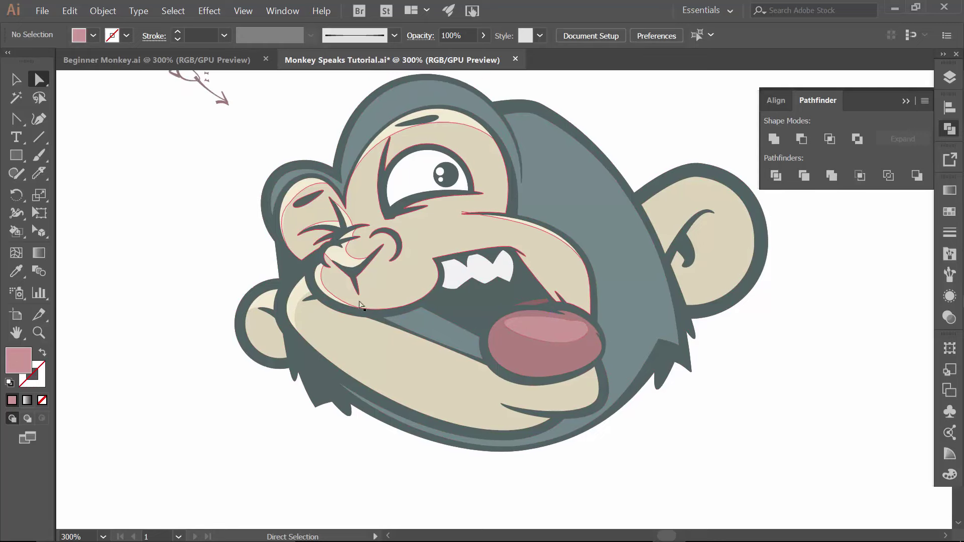
scroll(185, 246, "up", 2)
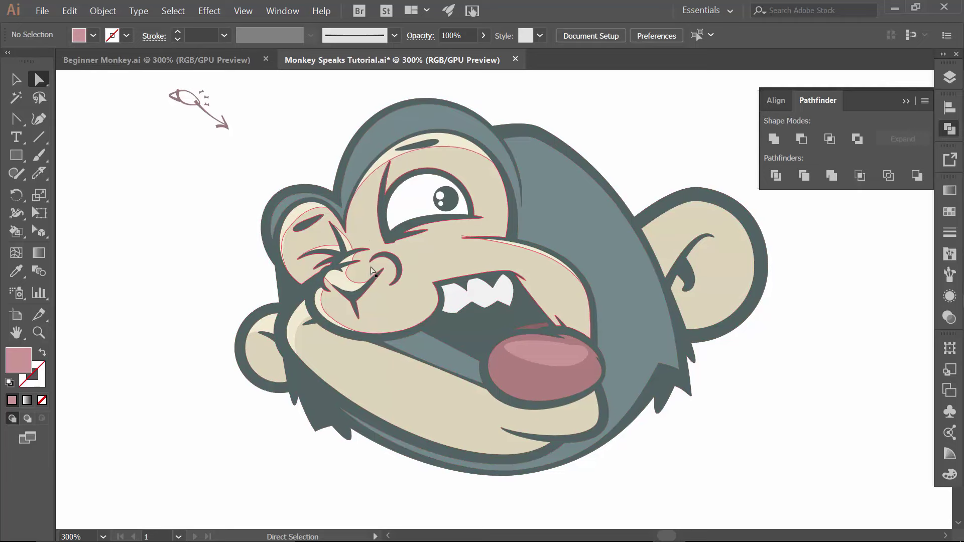
Knife-cut the right inner ear shape along a curve into two pieces.
left_click(658, 231)
key("shift+e")
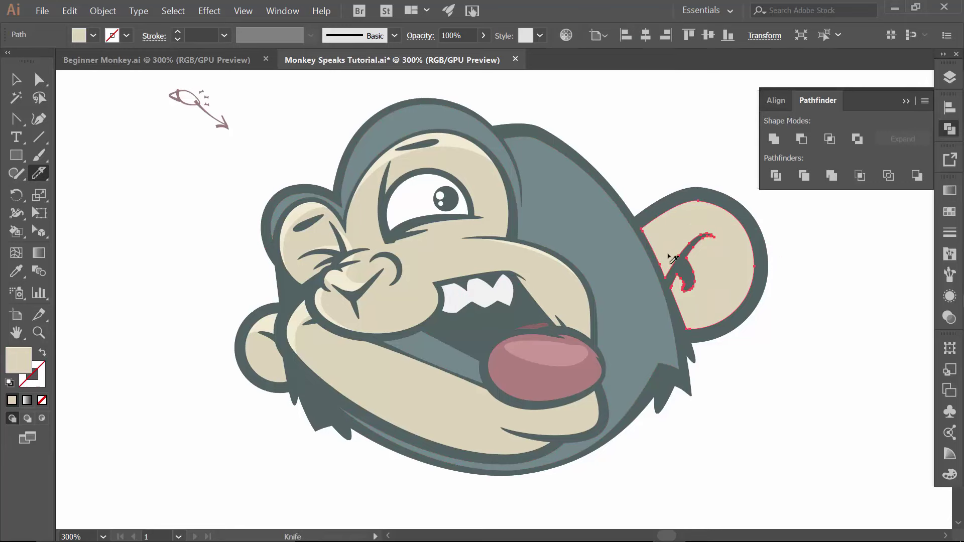
mouse_move(651, 262)
left_mouse_down()
mouse_move(685, 229)
mouse_move(716, 224)
mouse_move(750, 232)
mouse_move(779, 267)
left_mouse_up()
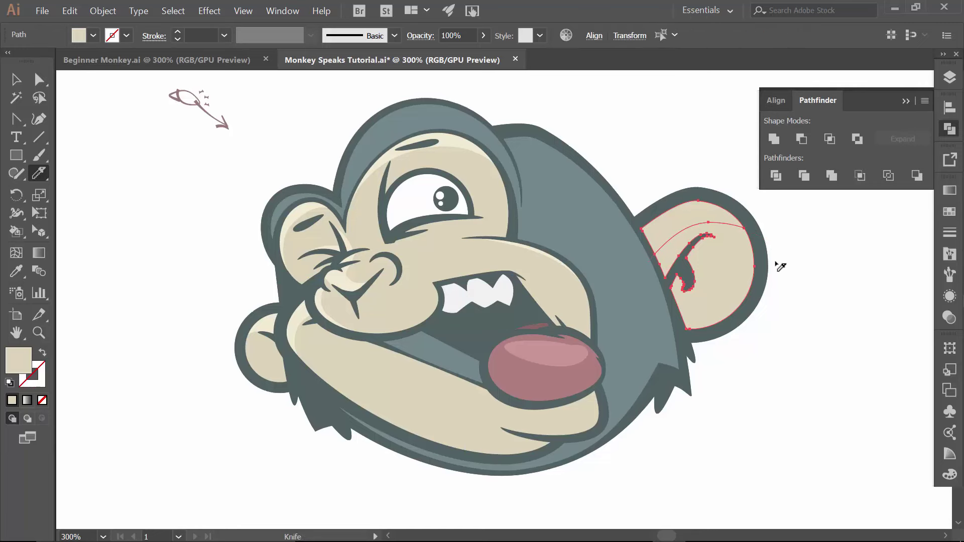
key("v")
left_click(787, 213)
left_click(693, 216)
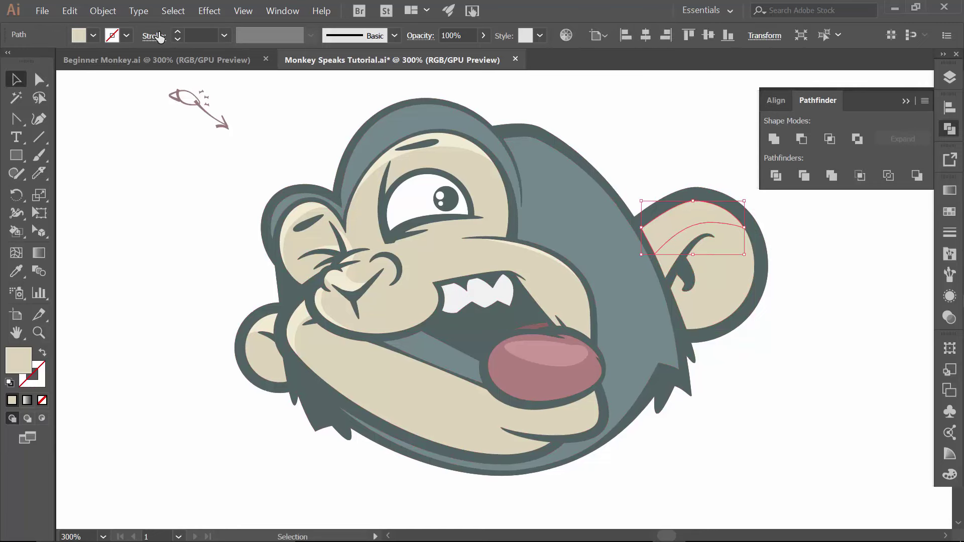
Zoom in on the nose and eye and collapse the Pathfinder panel.
key("ctrl+shift+a")
key("z")
left_click_drag(316, 208, 439, 283)
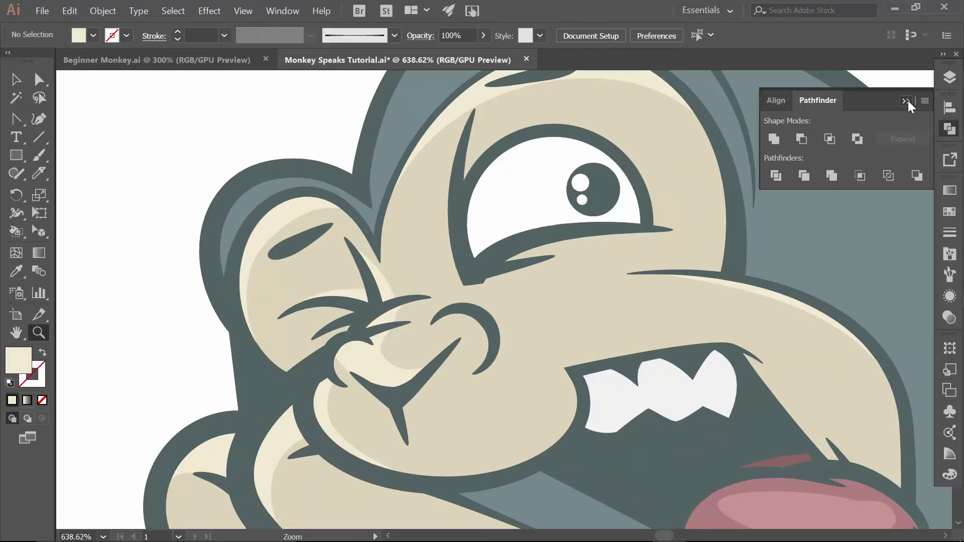
left_click(907, 100)
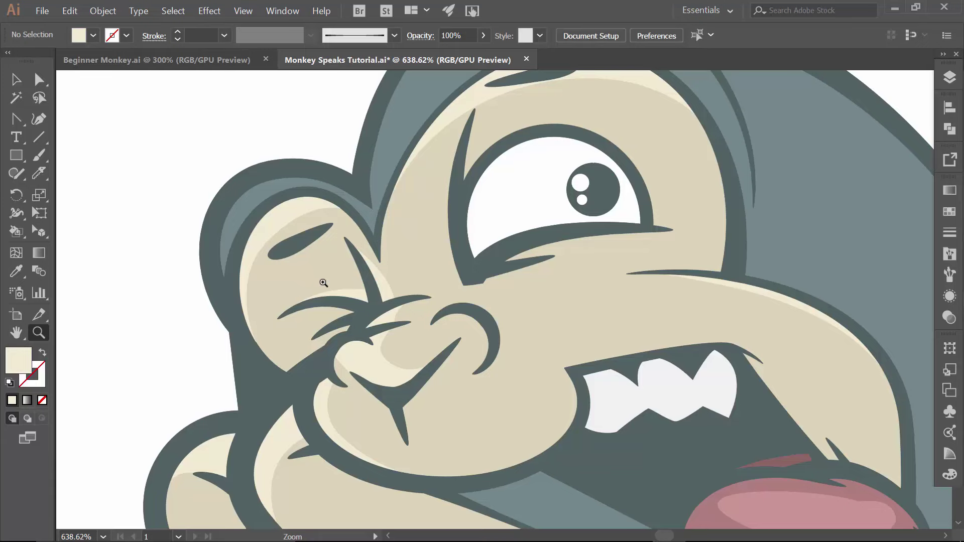
Knife-cut the face shape beside the eye, from the cheek, around the eye's right side, and over the eyelid.
key("v")
left_click(421, 265)
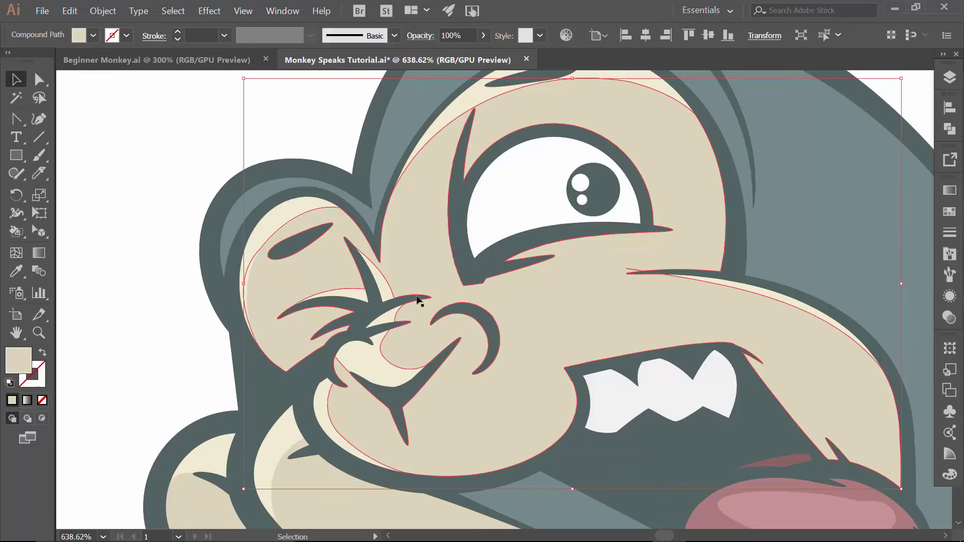
key("shift+e")
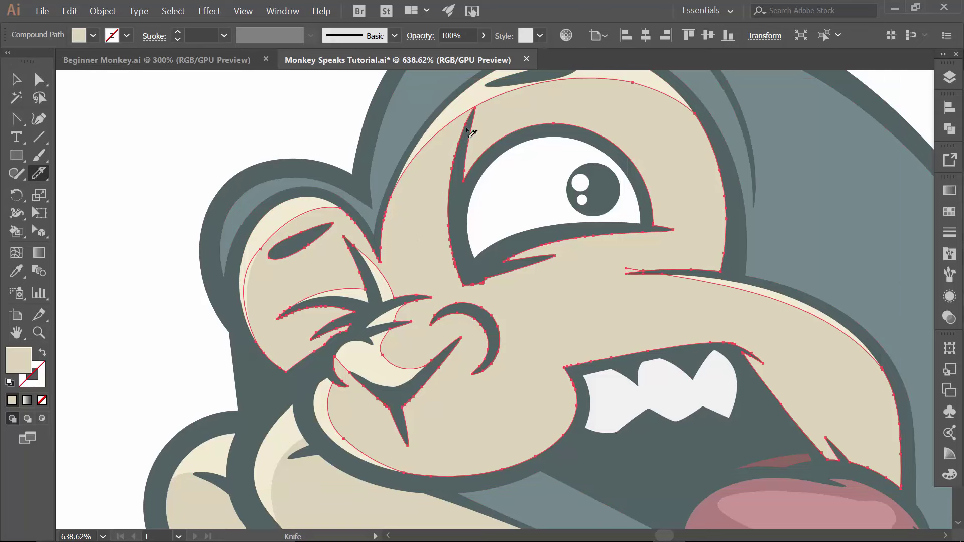
mouse_move(471, 131)
left_mouse_down()
mouse_move(435, 181)
mouse_move(414, 257)
mouse_move(413, 299)
mouse_move(440, 318)
left_mouse_up()
mouse_move(490, 315)
left_mouse_down()
mouse_move(536, 286)
mouse_move(592, 274)
mouse_move(687, 271)
mouse_move(761, 285)
mouse_move(754, 275)
left_mouse_up()
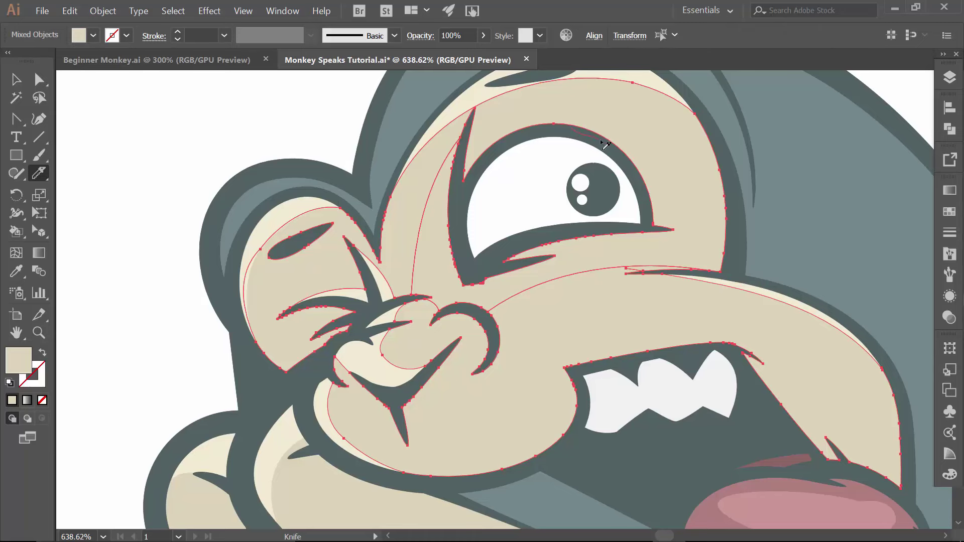
mouse_move(642, 163)
left_mouse_down()
mouse_move(670, 220)
mouse_move(665, 208)
mouse_move(729, 234)
left_mouse_up()
left_click_drag(473, 116, 477, 138)
mouse_move(477, 142)
left_mouse_down()
mouse_move(538, 119)
mouse_move(578, 125)
mouse_move(622, 156)
left_mouse_up()
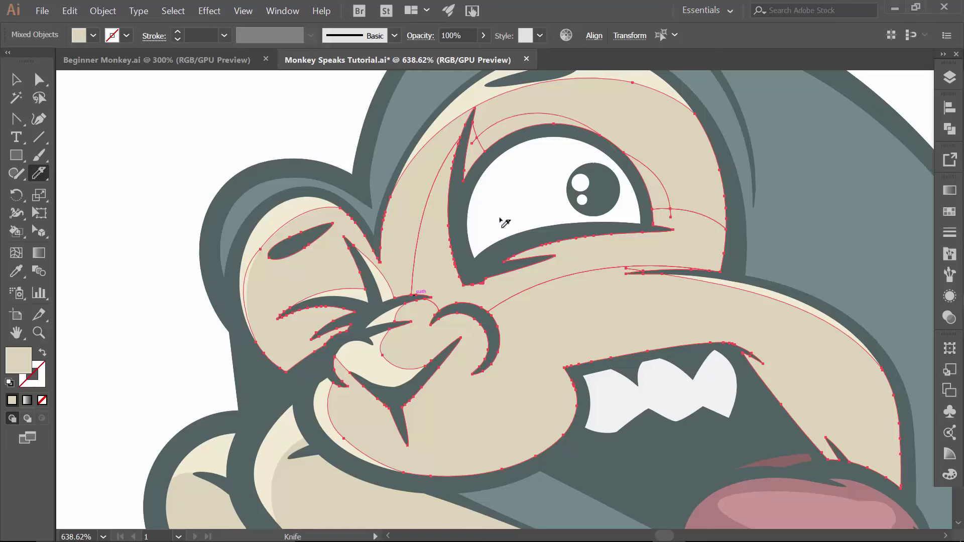
key("v")
left_click(318, 125)
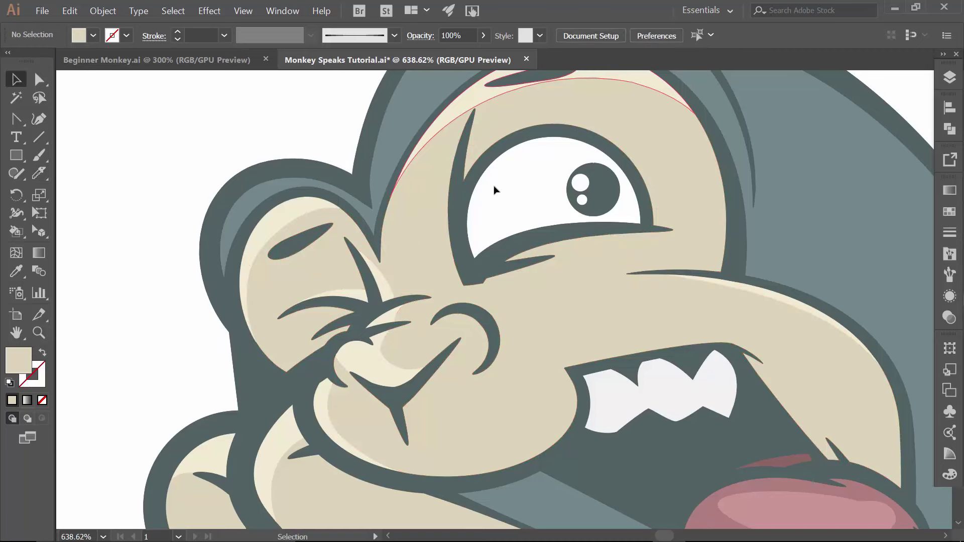
Fill the three cut pieces beside and above the eye with darker grey-tan.
left_click(441, 247)
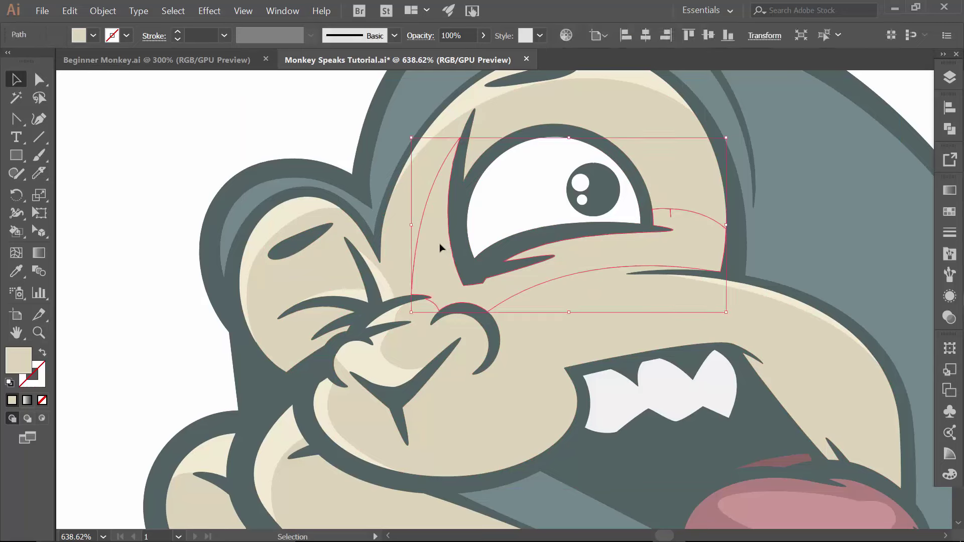
left_click(659, 204, "shift")
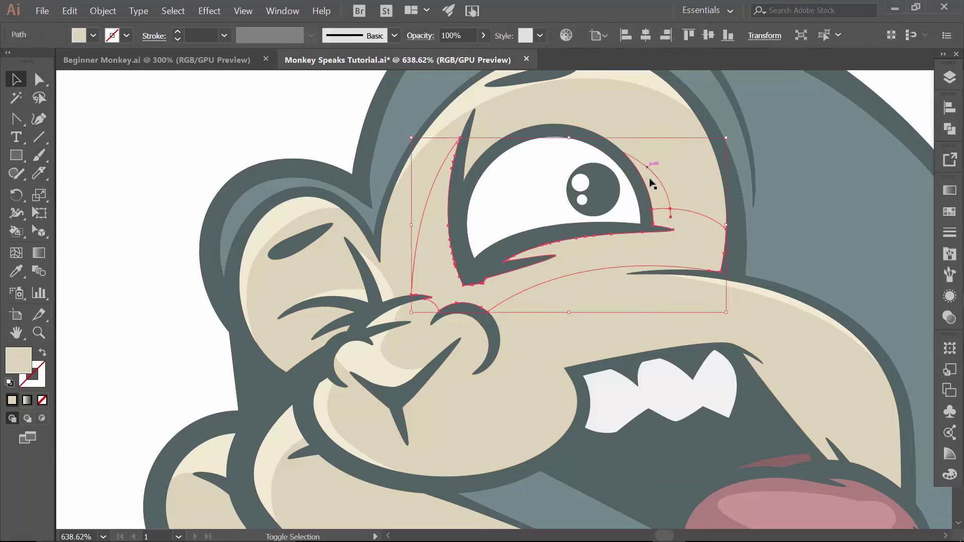
left_click(471, 152, "shift")
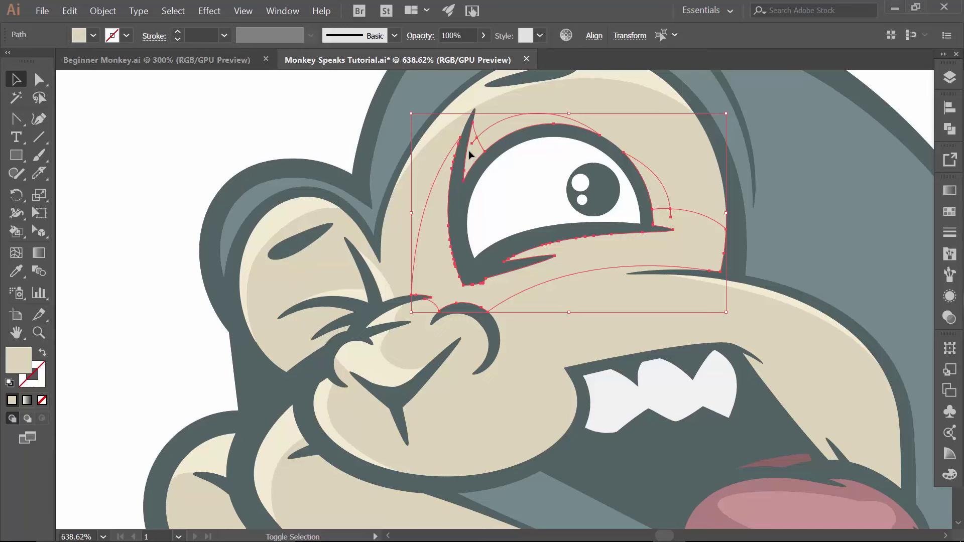
left_click(92, 36)
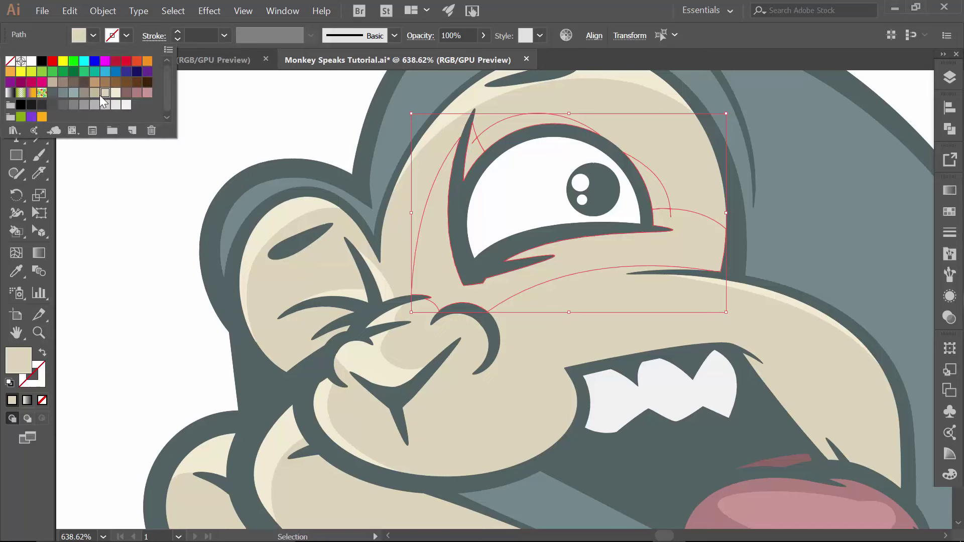
left_click(94, 92)
left_click(129, 233)
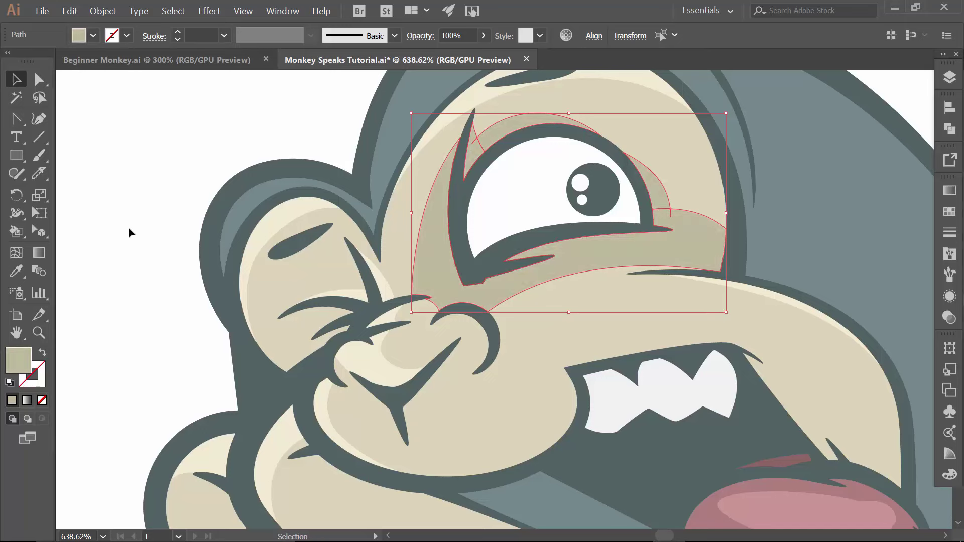
left_click(129, 233)
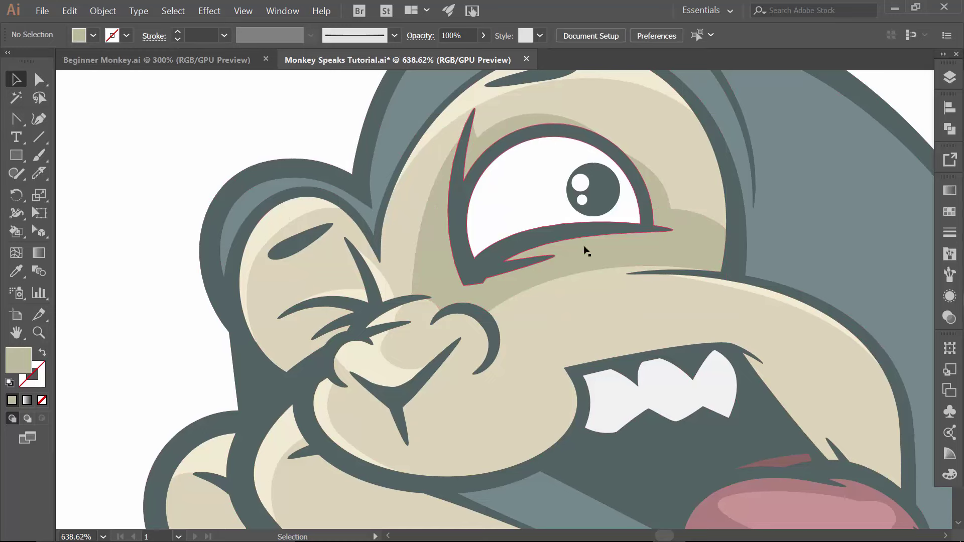
Zoom in on the whiskers and knife-cut the cheek shape past both whiskers.
left_click_drag(497, 254, 517, 204)
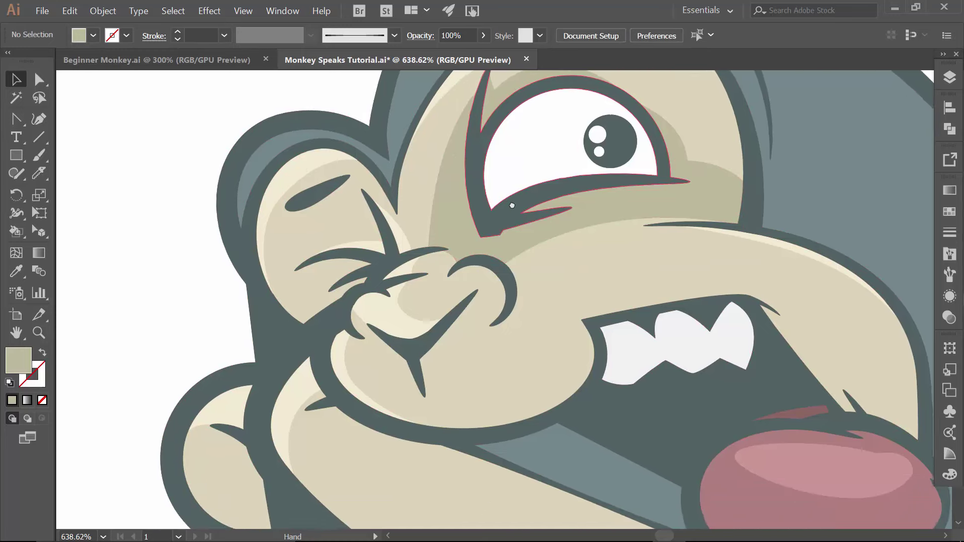
left_click(324, 273)
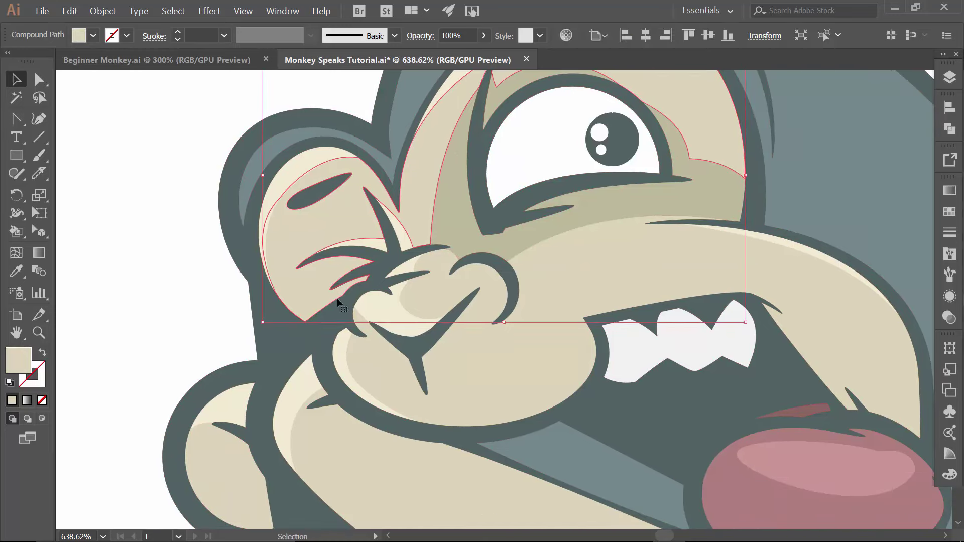
key("z")
left_click_drag(309, 276, 512, 312)
left_click(39, 174)
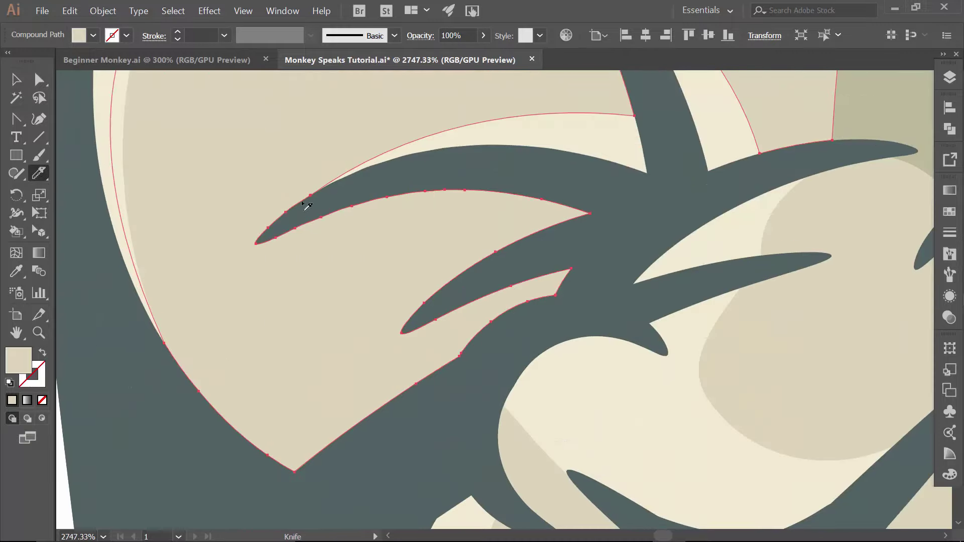
mouse_move(325, 216)
left_mouse_down()
mouse_move(360, 208)
mouse_move(423, 218)
mouse_move(528, 268)
left_mouse_up()
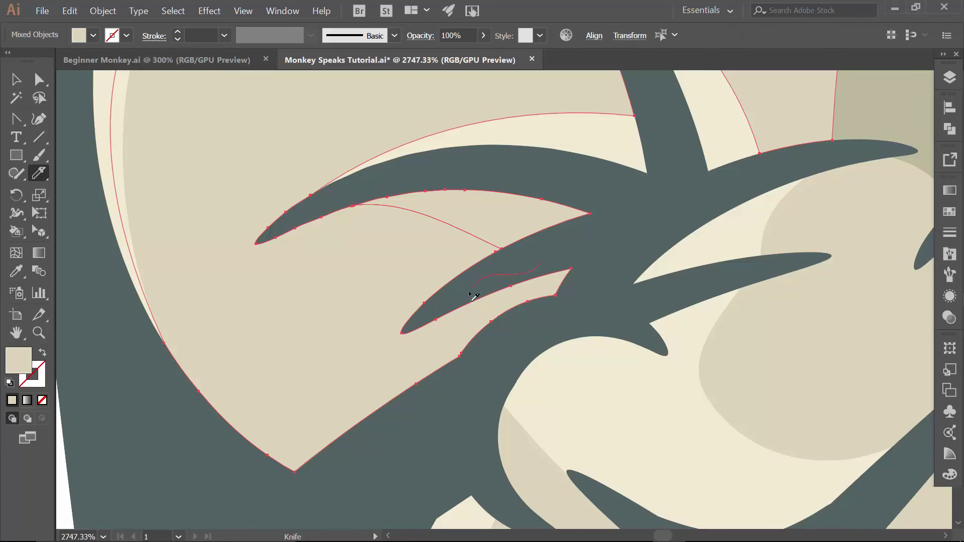
mouse_move(432, 325)
left_mouse_down()
mouse_move(285, 478)
mouse_move(271, 518)
left_mouse_up()
Fill the cut cheek wedge pieces khaki-grey, then zoom back out.
key("v")
left_click(185, 439)
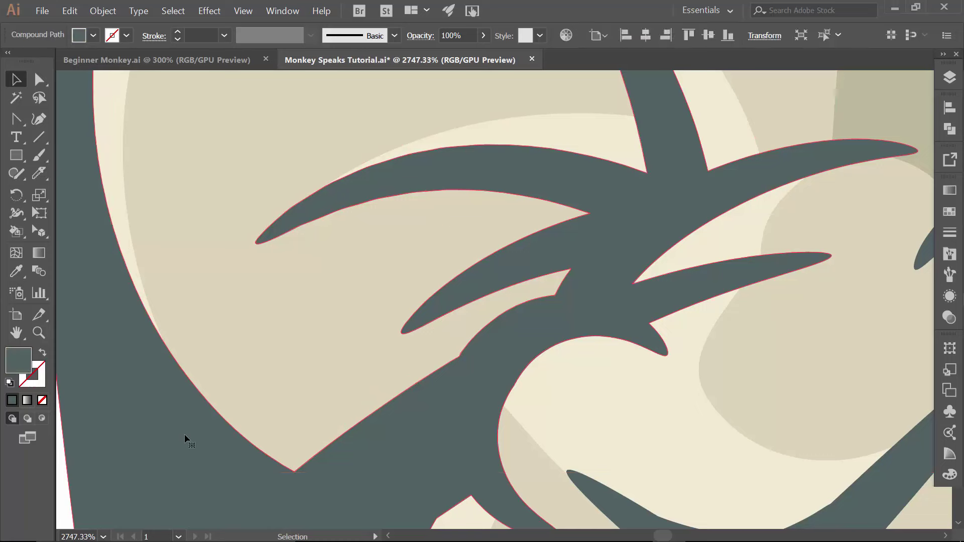
left_click(431, 371)
left_click(467, 223, "shift")
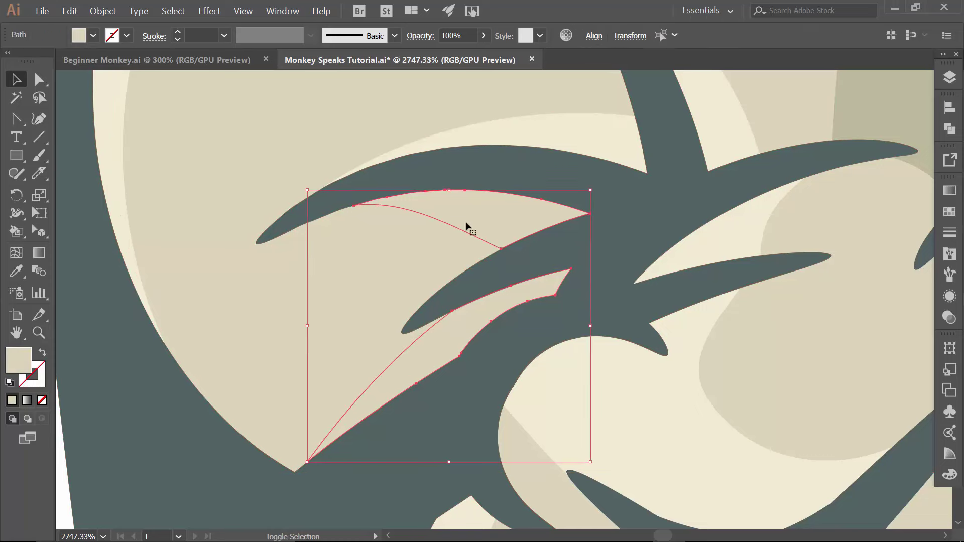
left_click(94, 36)
left_click(94, 93)
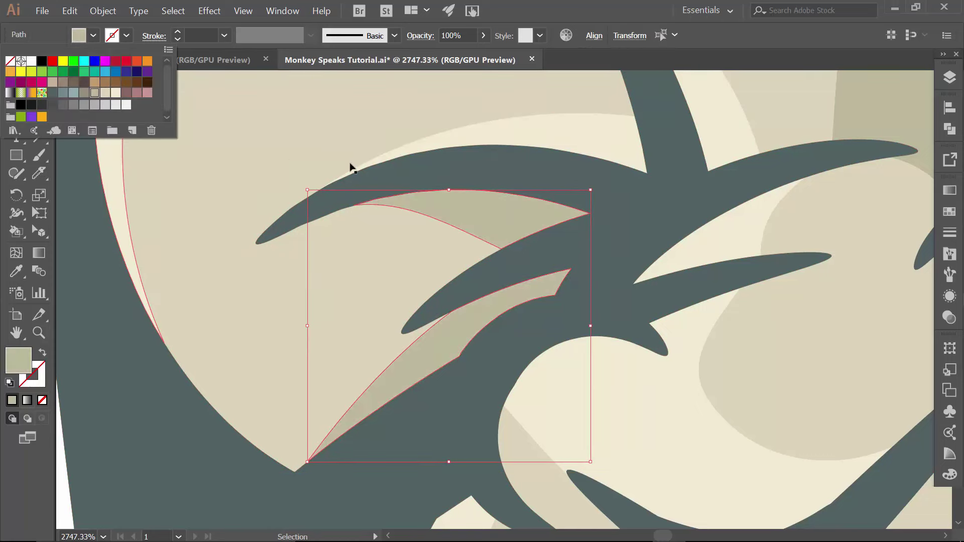
key("Escape")
key("ctrl+minus")
key("ctrl+minus")
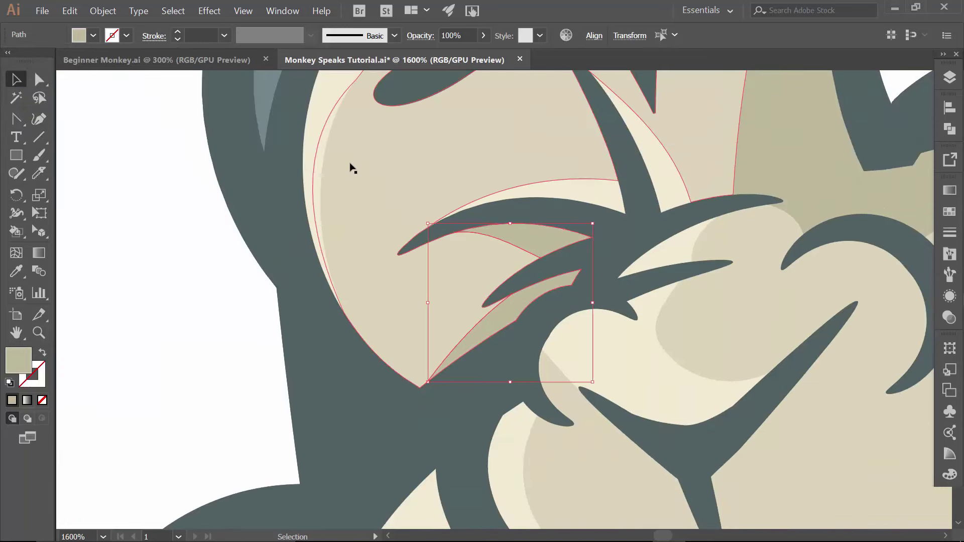
key("ctrl+shift+a")
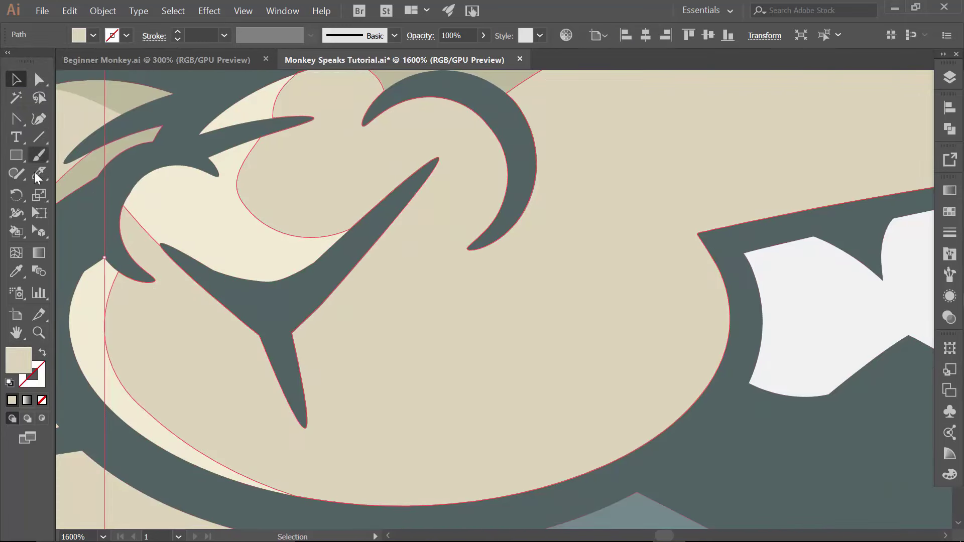
Knife-cut the muzzle from the whisker around below the nose and fill the piece greyish tan.
left_click(39, 174)
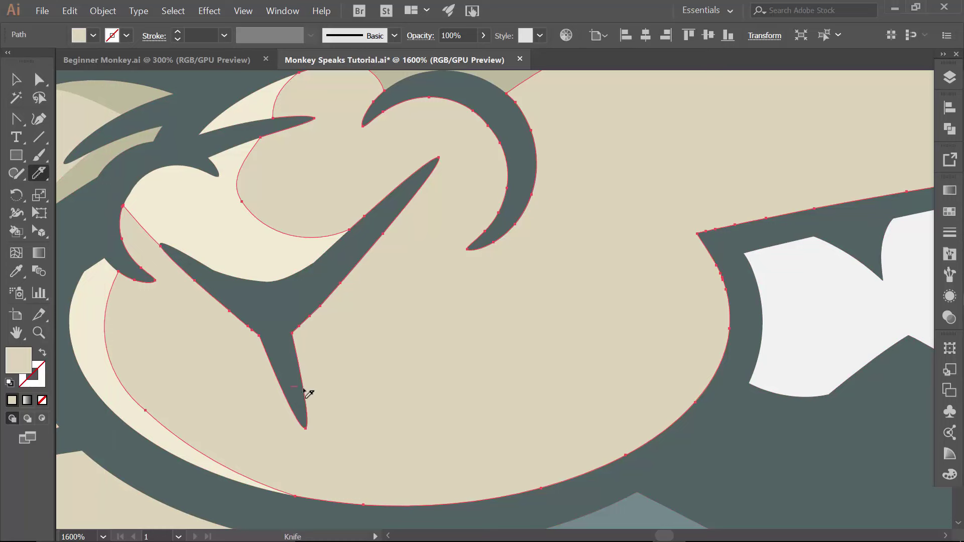
mouse_move(304, 390)
left_mouse_down()
mouse_move(447, 342)
mouse_move(468, 313)
mouse_move(475, 258)
left_mouse_up()
mouse_move(543, 135)
left_mouse_down()
mouse_move(574, 205)
mouse_move(571, 231)
mouse_move(533, 268)
mouse_move(494, 282)
mouse_move(419, 268)
mouse_move(400, 237)
mouse_move(489, 245)
mouse_move(509, 228)
mouse_move(523, 183)
left_mouse_up()
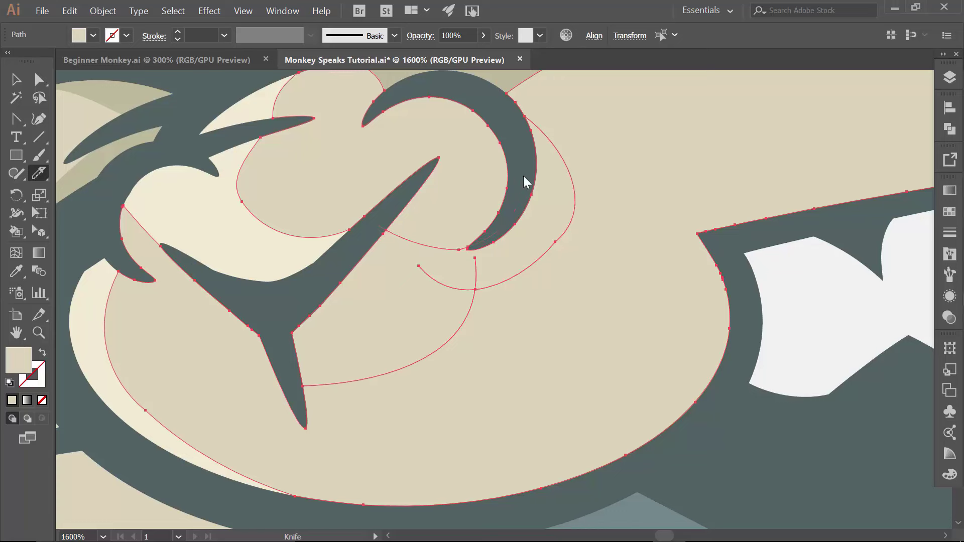
key("v")
left_click(796, 262)
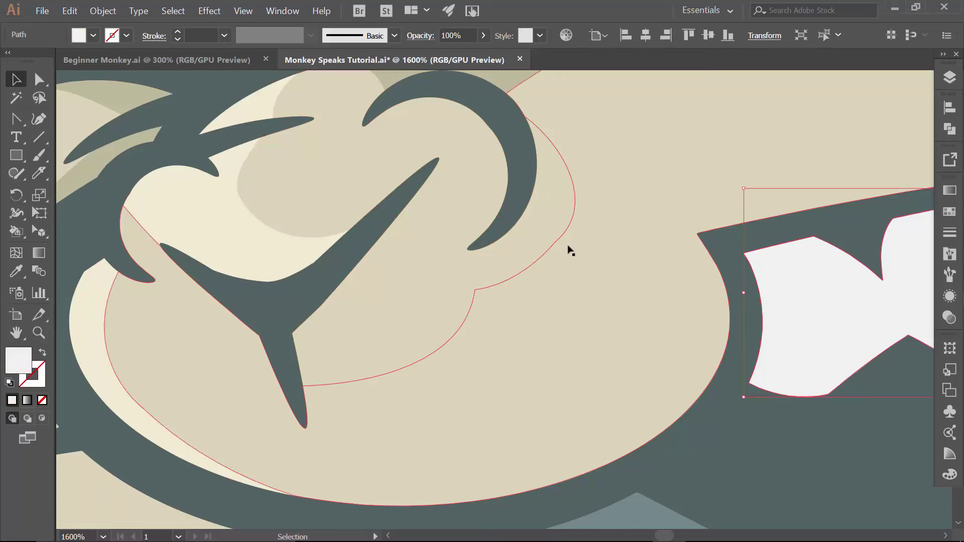
left_click(549, 225)
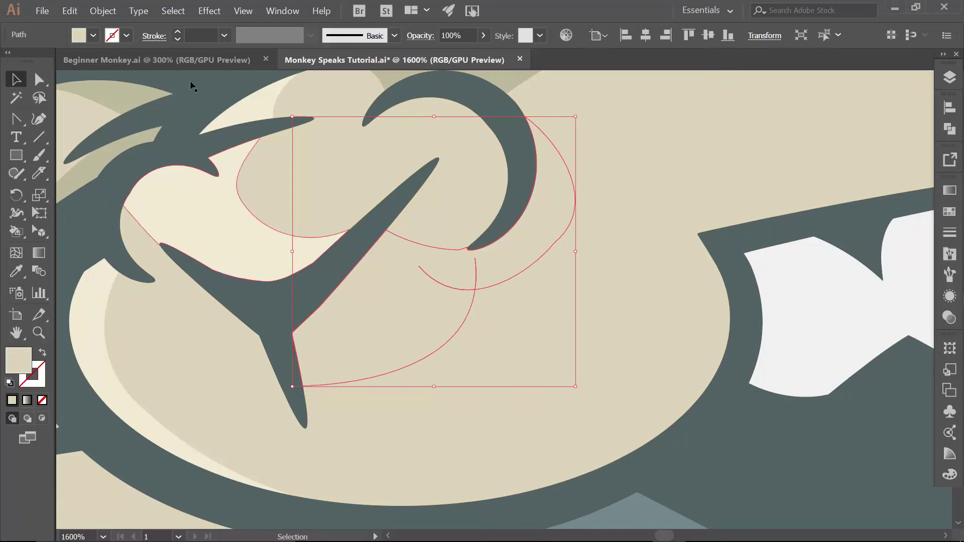
left_click(94, 36)
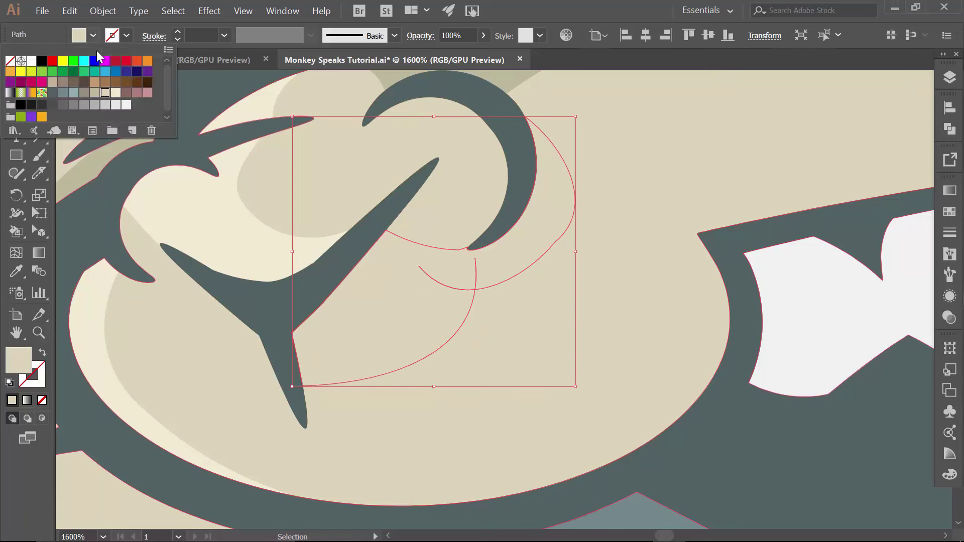
left_click(94, 93)
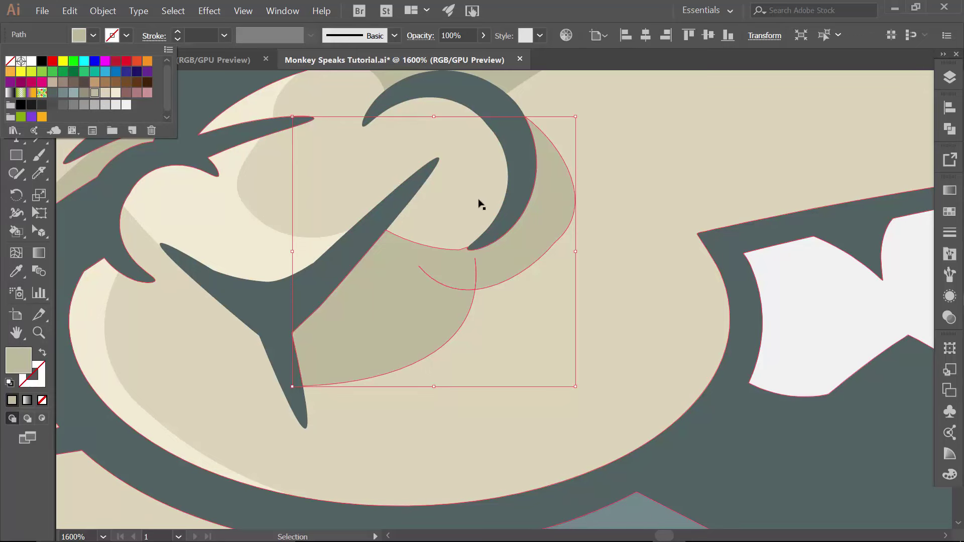
left_click(563, 181)
left_click_drag(474, 179, 418, 275)
left_click(396, 294)
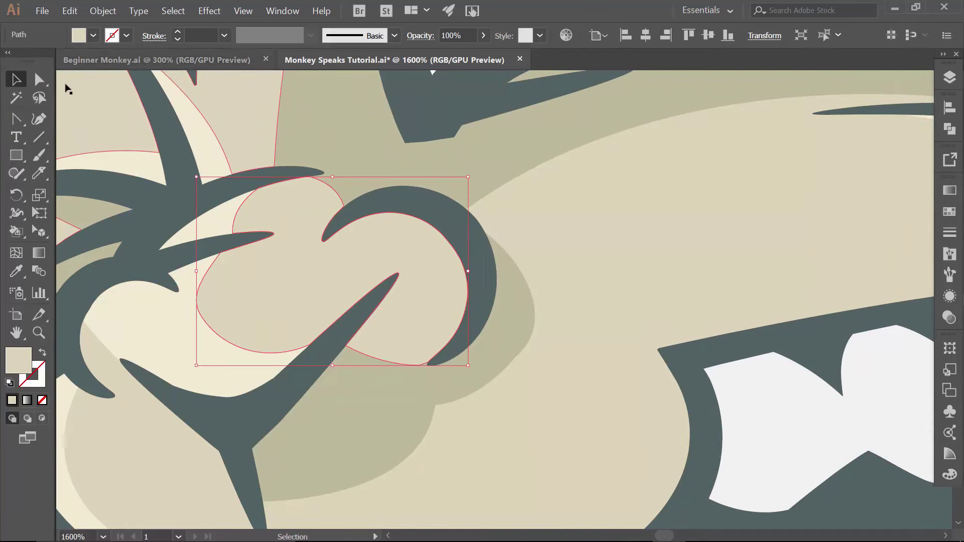
Cut a small sliver off the right side of the nose and fill it grey-tan.
left_click(39, 174)
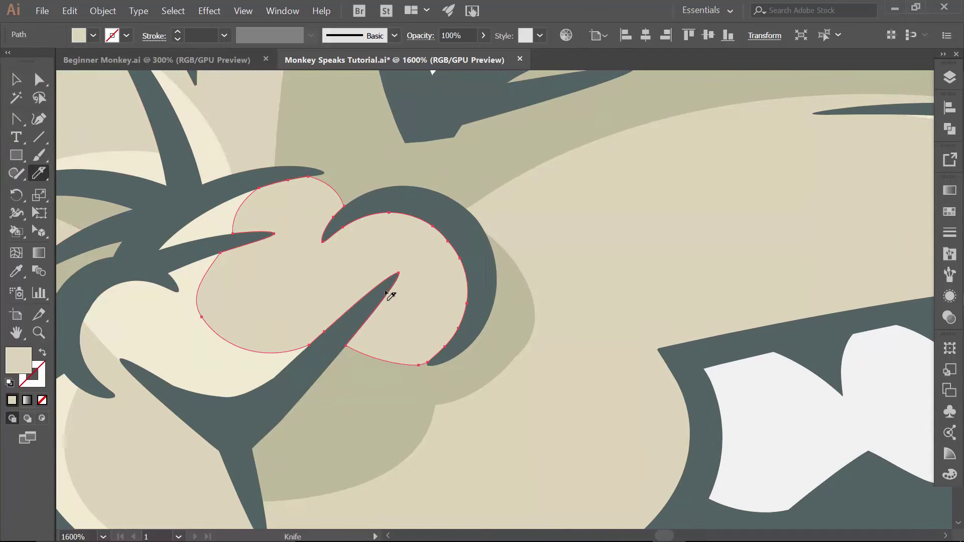
mouse_move(418, 300)
left_mouse_down()
mouse_move(437, 237)
mouse_move(372, 201)
mouse_move(381, 209)
left_mouse_up()
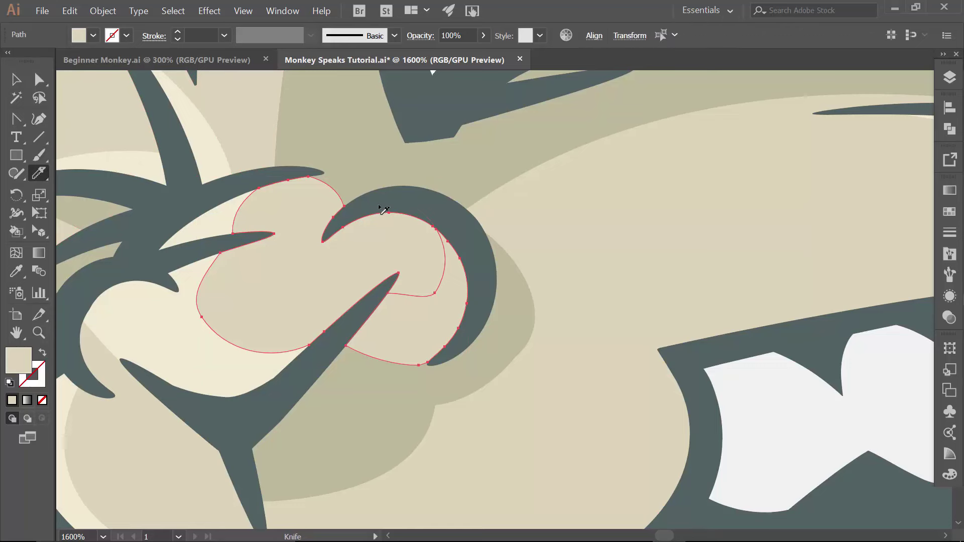
key("v")
key("ctrl+shift+a")
left_click(452, 287)
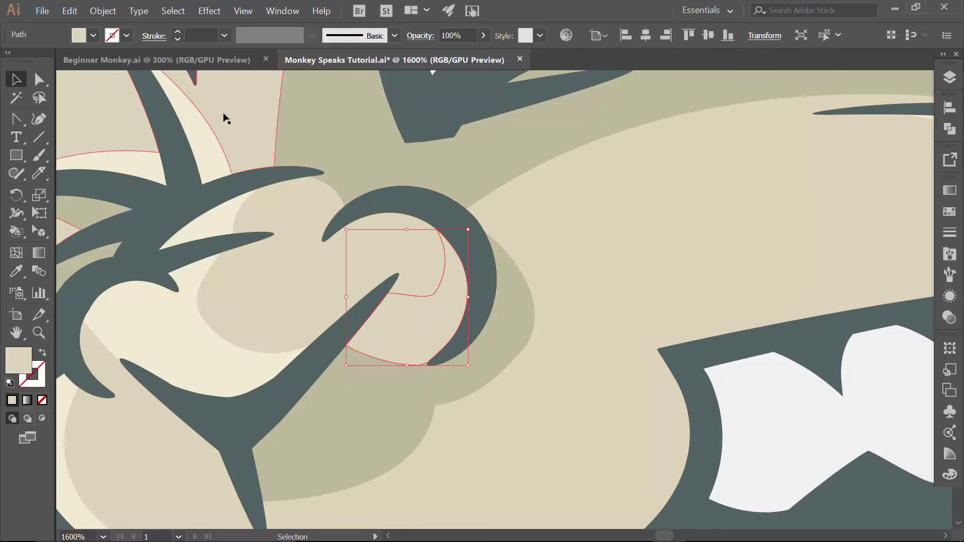
left_click(93, 35)
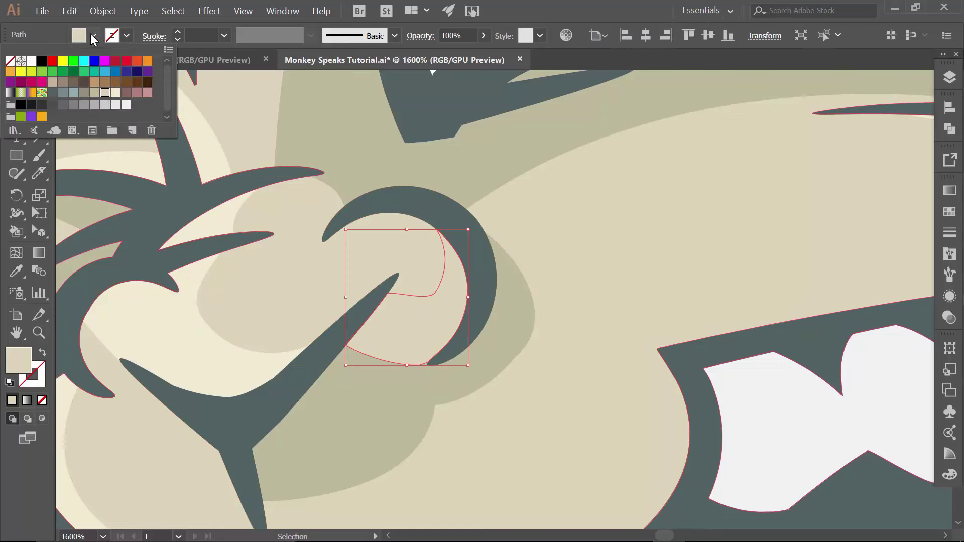
left_click(94, 92)
left_click(562, 255)
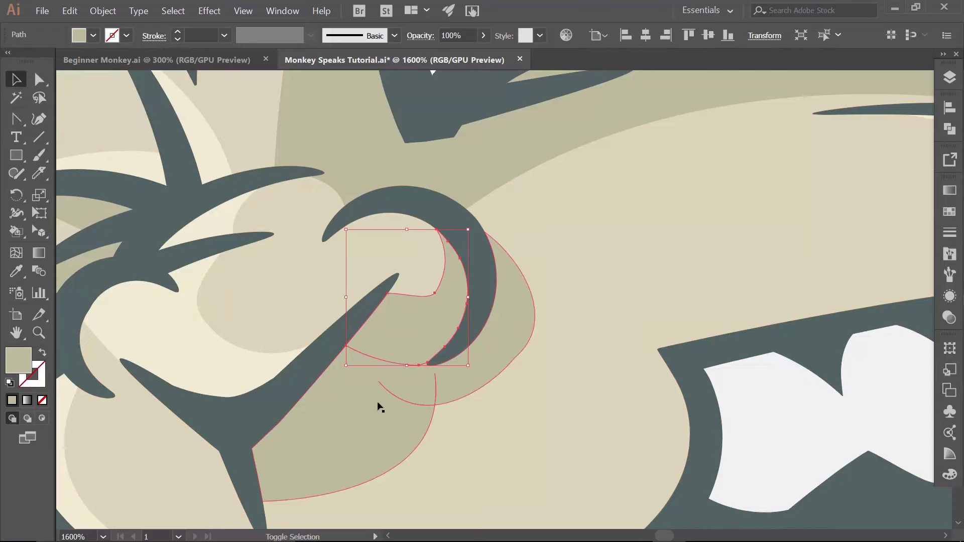
Unite the nose sliver with the shadow piece below it in Pathfinder.
left_click(384, 388)
left_click(950, 129)
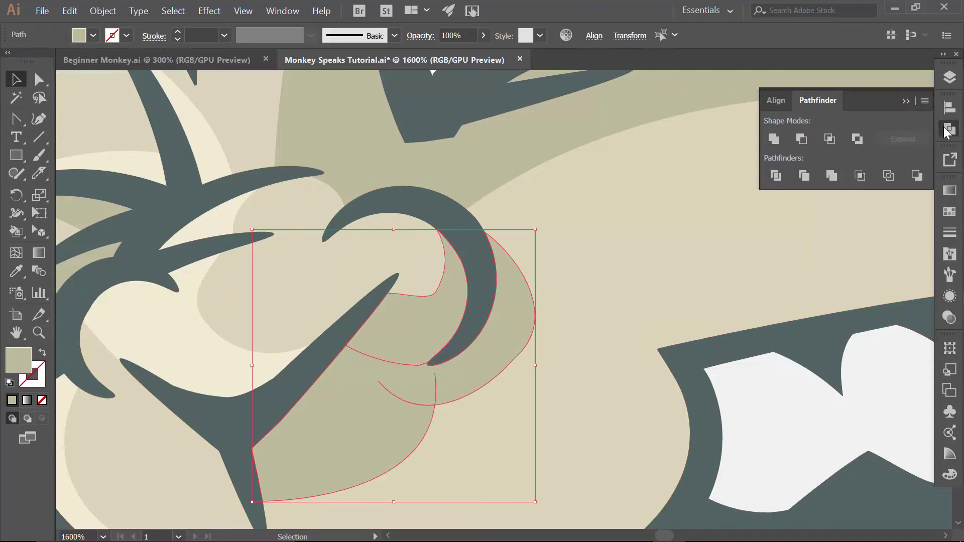
left_click(776, 138)
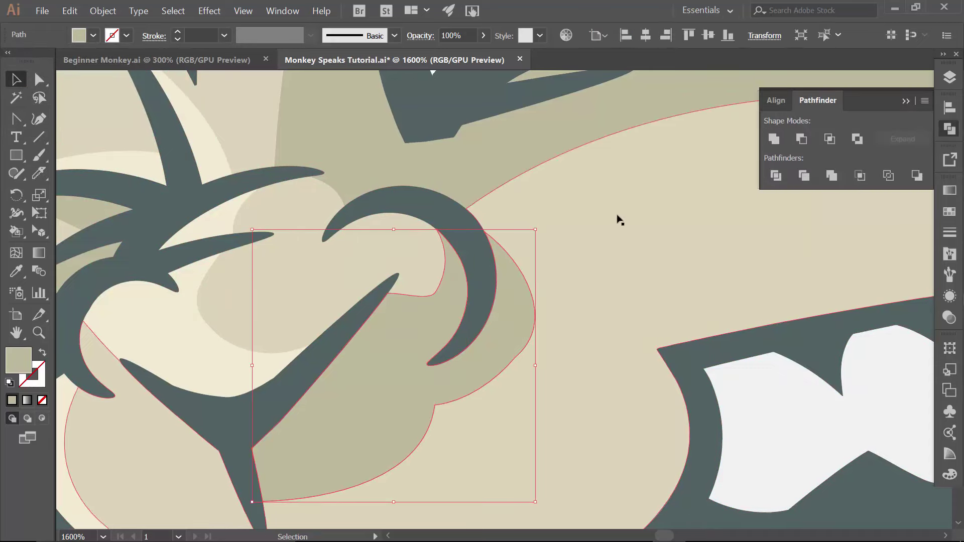
scroll(621, 220, "down", 2)
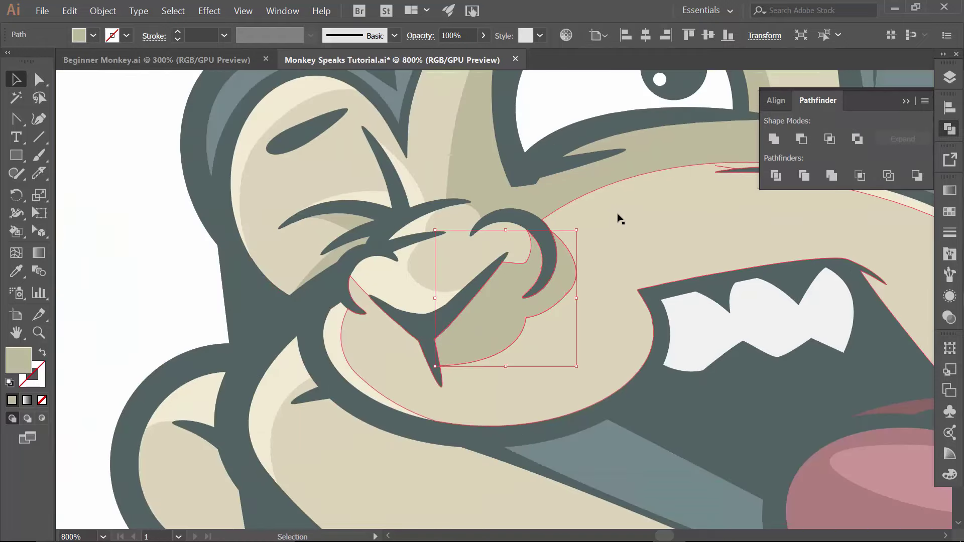
Slice a thin sliver off the lower face's cheek edge and fill it darker beige.
left_click_drag(508, 462, 351, 376)
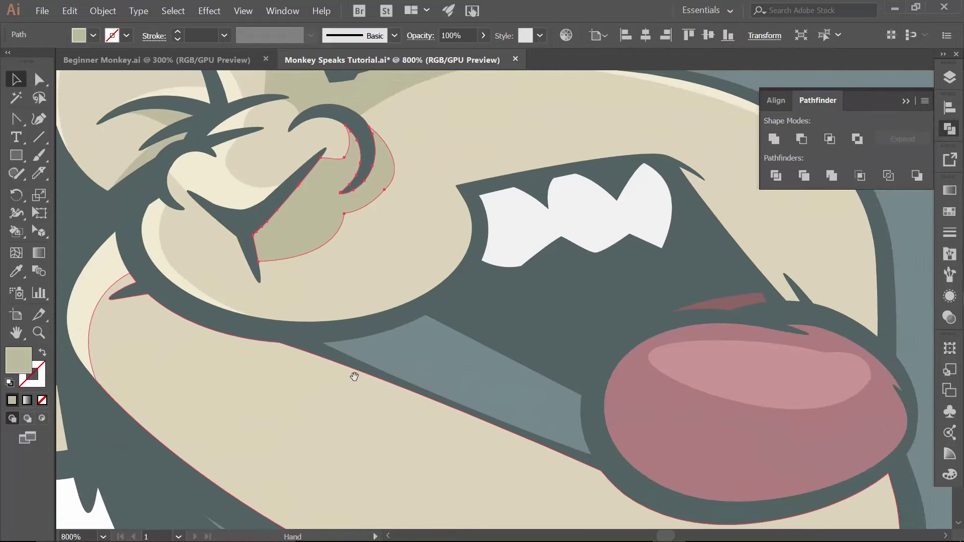
left_click(251, 353)
left_click(38, 173)
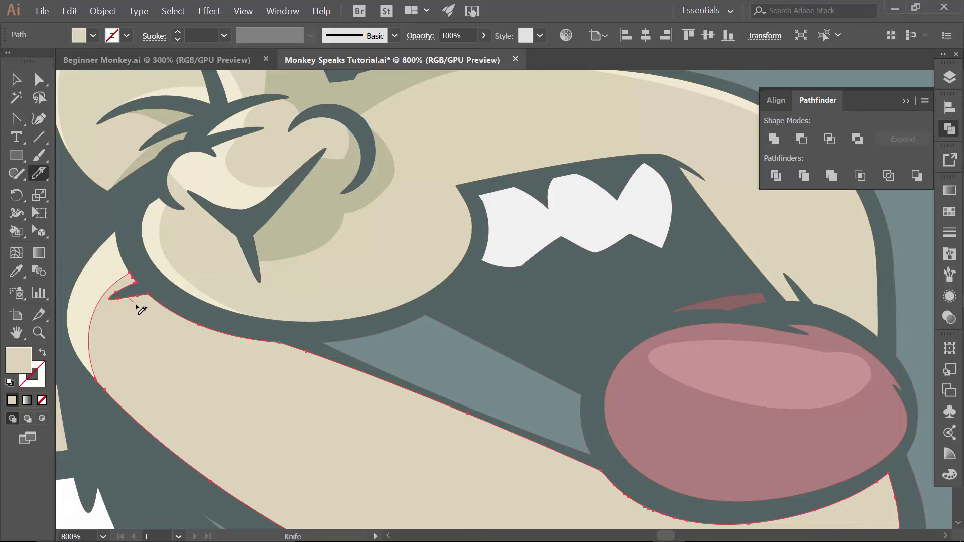
mouse_move(136, 305)
left_mouse_down()
mouse_move(207, 354)
mouse_move(302, 372)
mouse_move(472, 327)
mouse_move(490, 296)
mouse_move(480, 310)
left_mouse_up()
key("v")
left_click(276, 300)
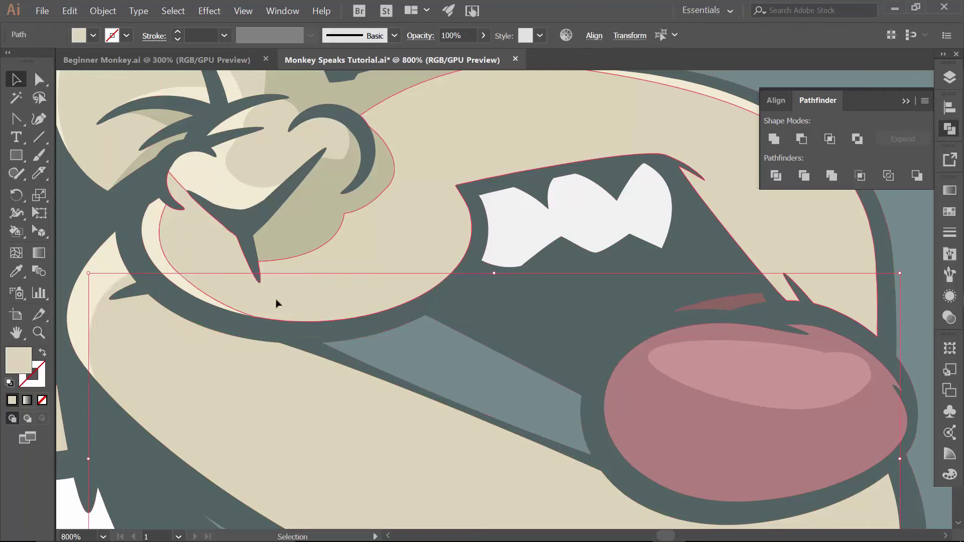
left_click(257, 361)
left_click(93, 35)
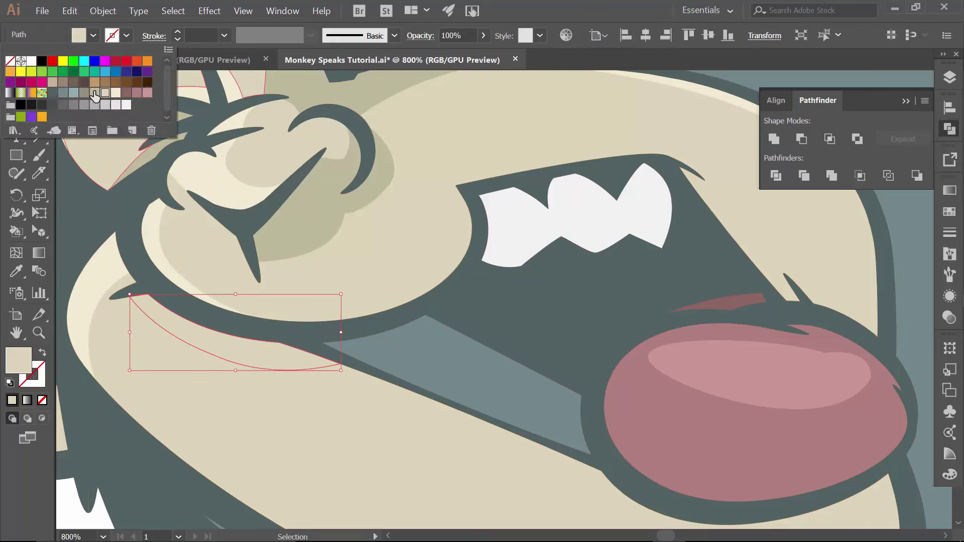
left_click(94, 94)
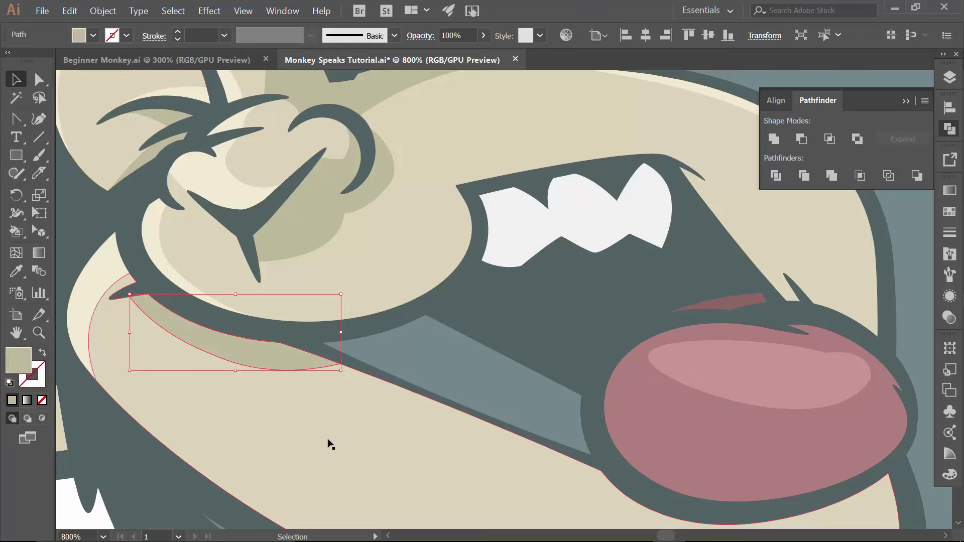
left_click_drag(570, 370, 349, 221)
Cut a crescent along the jaw under the tongue and fill it darker tan.
left_click(482, 392)
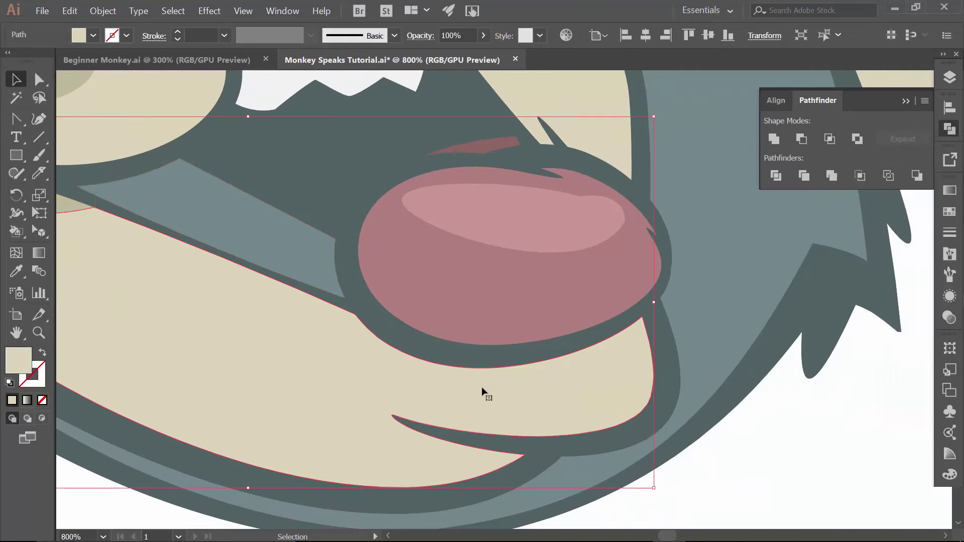
left_click(43, 172)
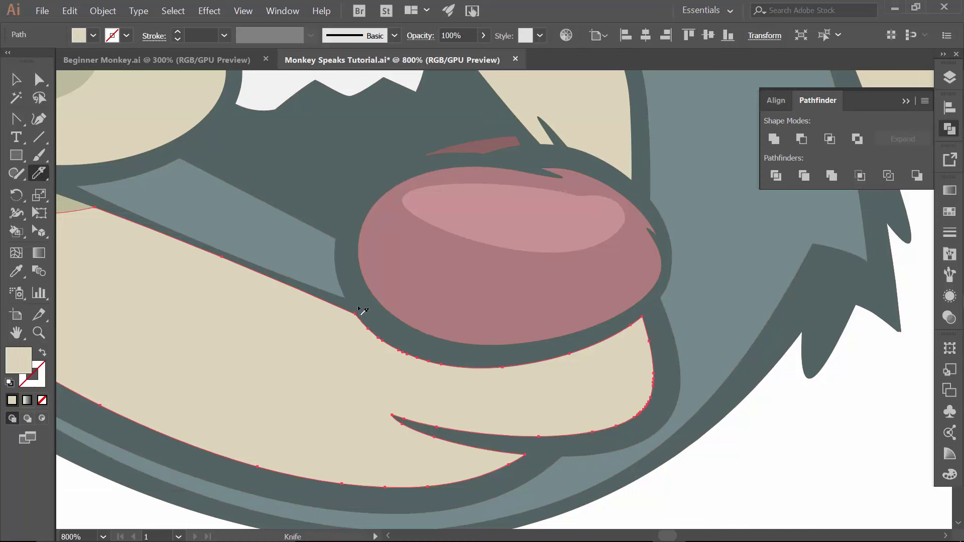
mouse_move(372, 331)
left_mouse_down()
mouse_move(467, 382)
mouse_move(561, 393)
mouse_move(649, 364)
mouse_move(706, 319)
left_mouse_up()
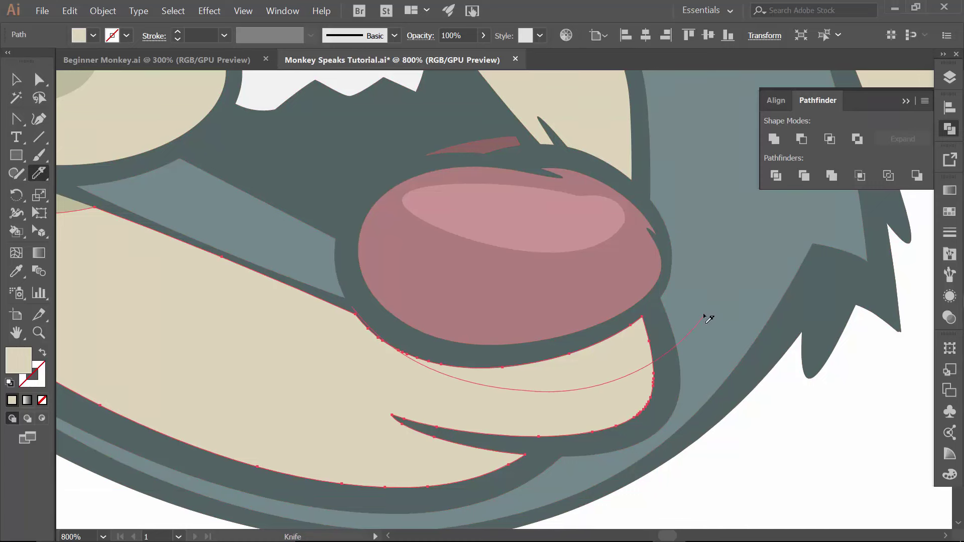
key("v")
left_click(583, 377)
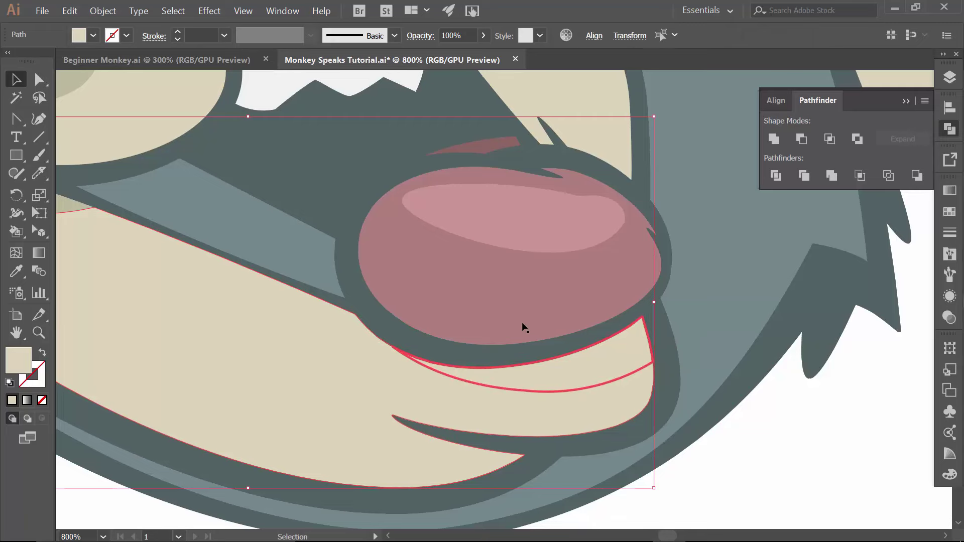
left_click(538, 272)
left_click(578, 374)
left_click(93, 35)
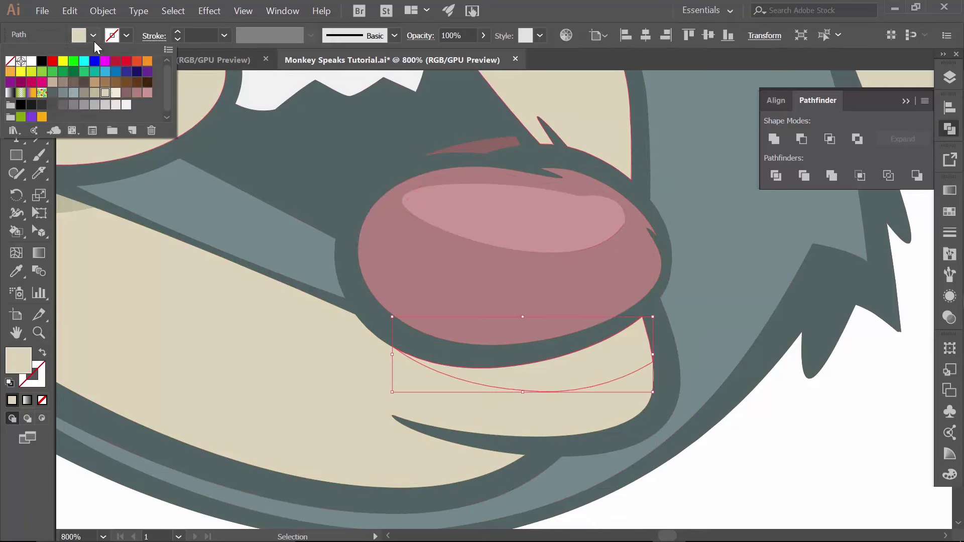
left_click(95, 93)
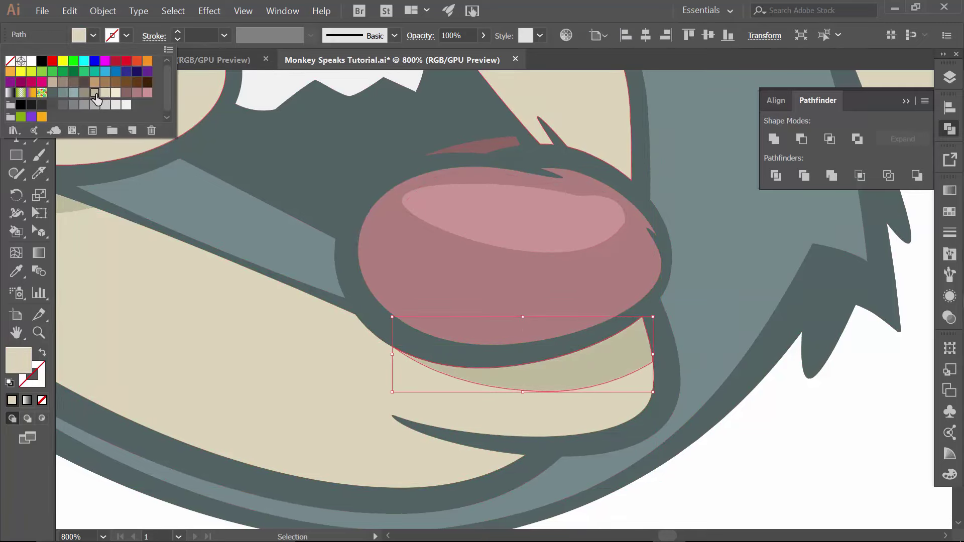
left_click(290, 315)
Split the tongue and make its lower piece darker pink.
left_click(415, 271)
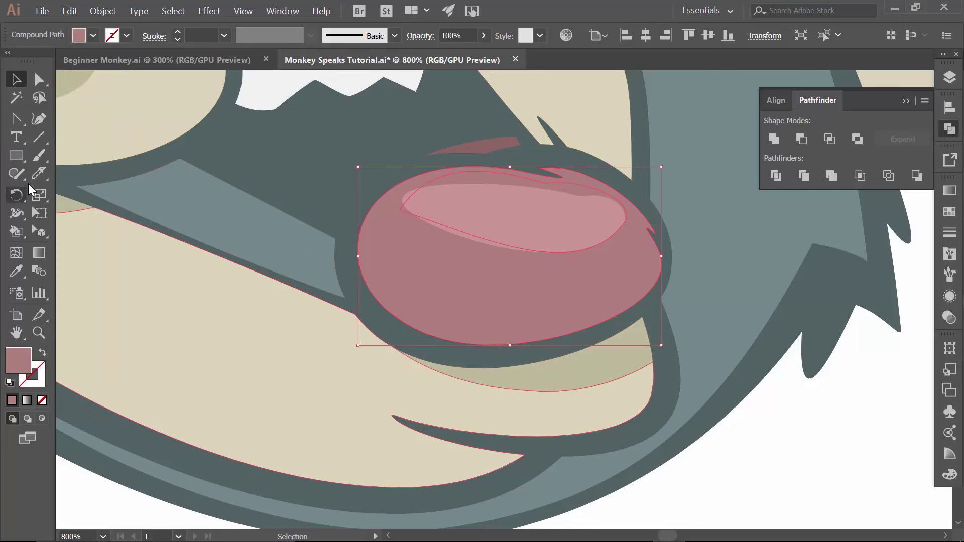
left_click(39, 173)
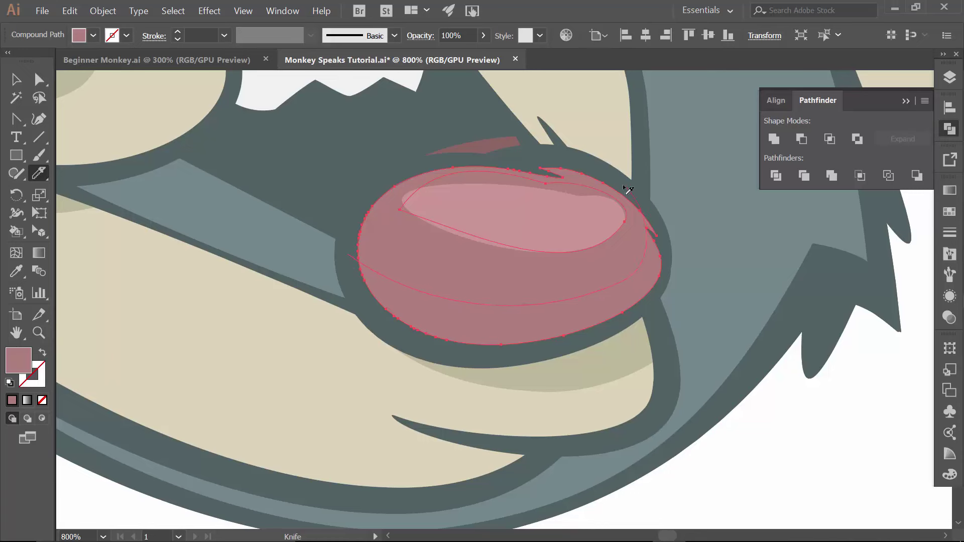
left_click_drag(628, 190, 629, 191)
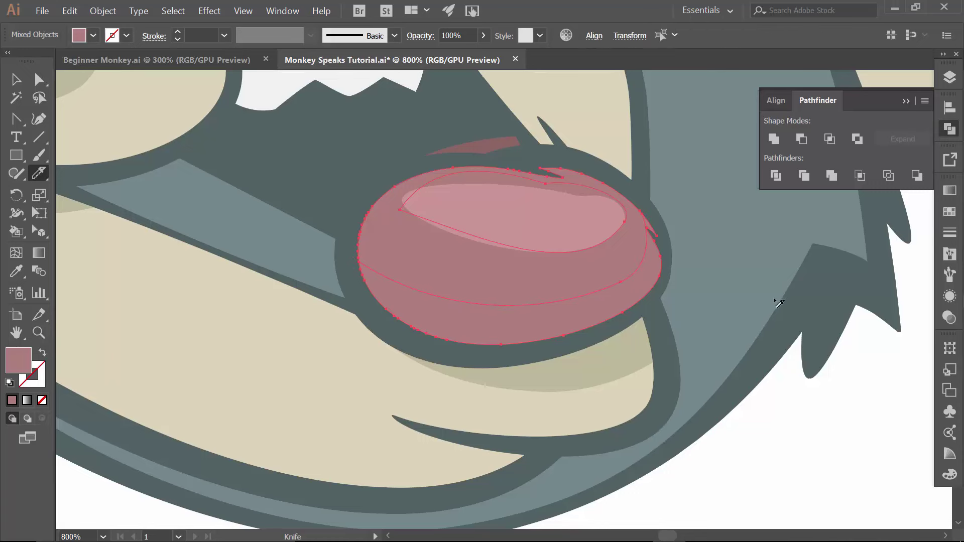
key("v")
left_click(831, 428)
left_click(493, 340)
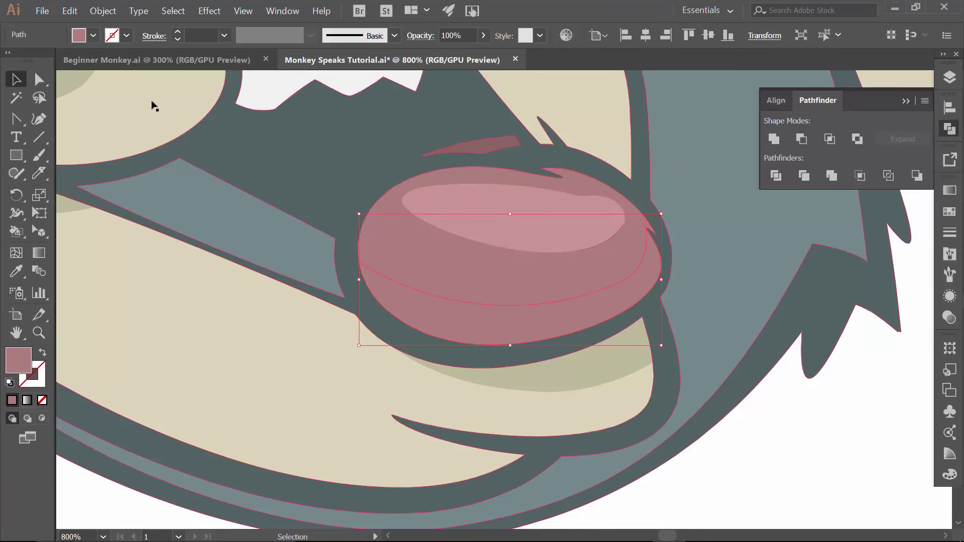
left_click(94, 35)
left_click(126, 93)
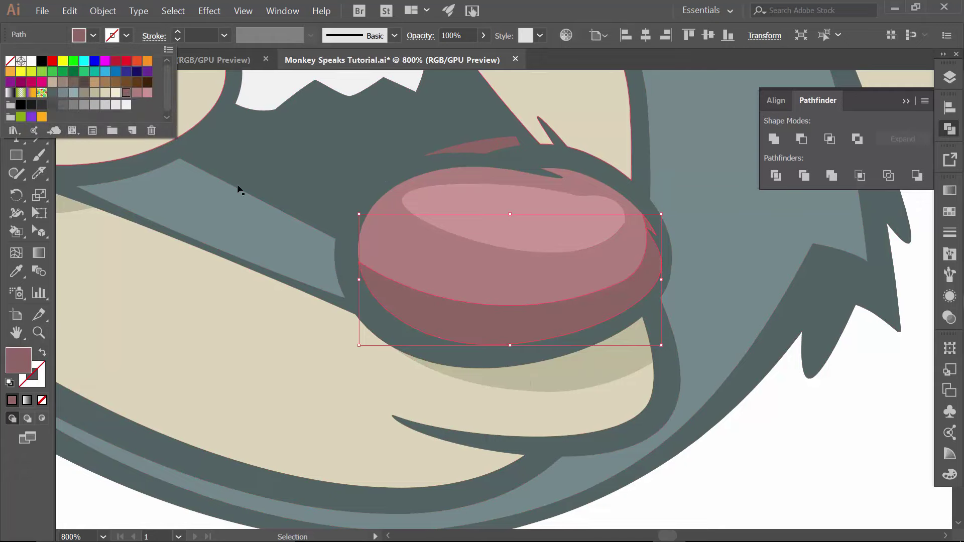
key("ctrl+minus")
key("ctrl+minus")
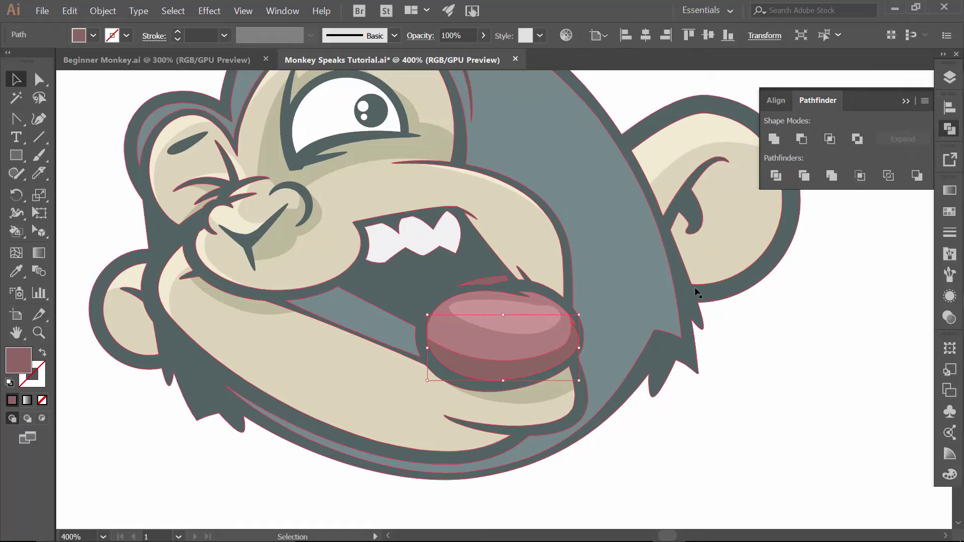
Zoom in on the mouth and fill a knife-cut muzzle sliver beside its right corner darker tan.
key("z")
left_click_drag(499, 254, 634, 334)
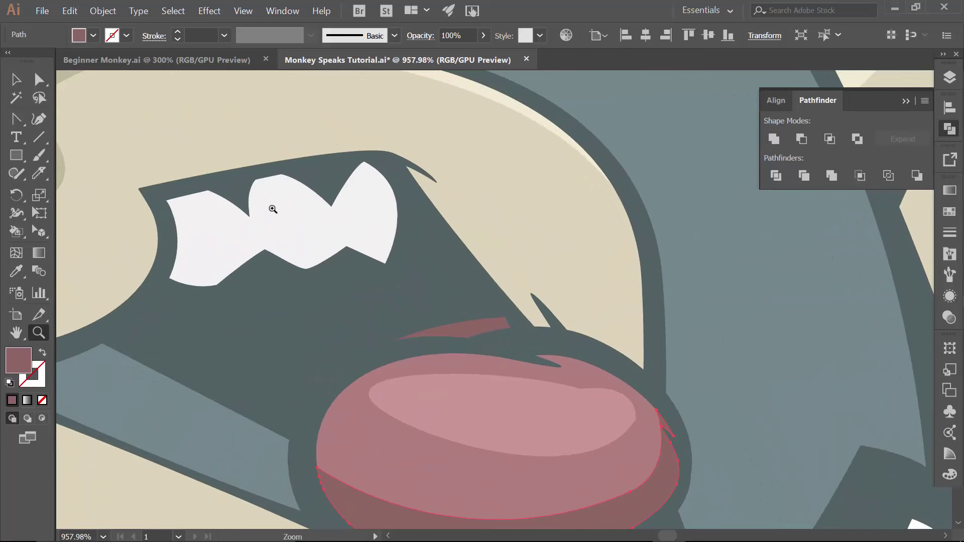
key("v")
left_click(374, 171)
left_click(42, 173)
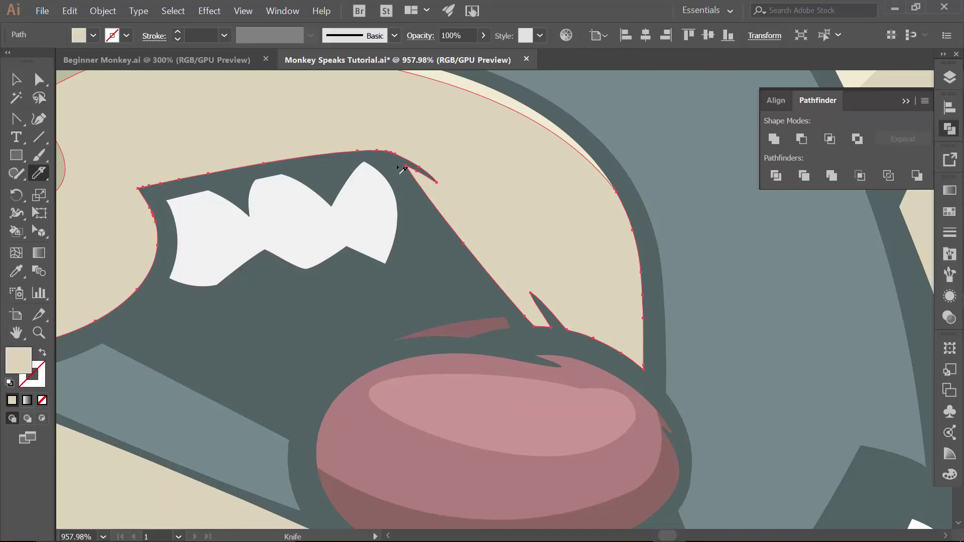
mouse_move(427, 179)
left_mouse_down()
mouse_move(497, 234)
mouse_move(617, 372)
left_mouse_up()
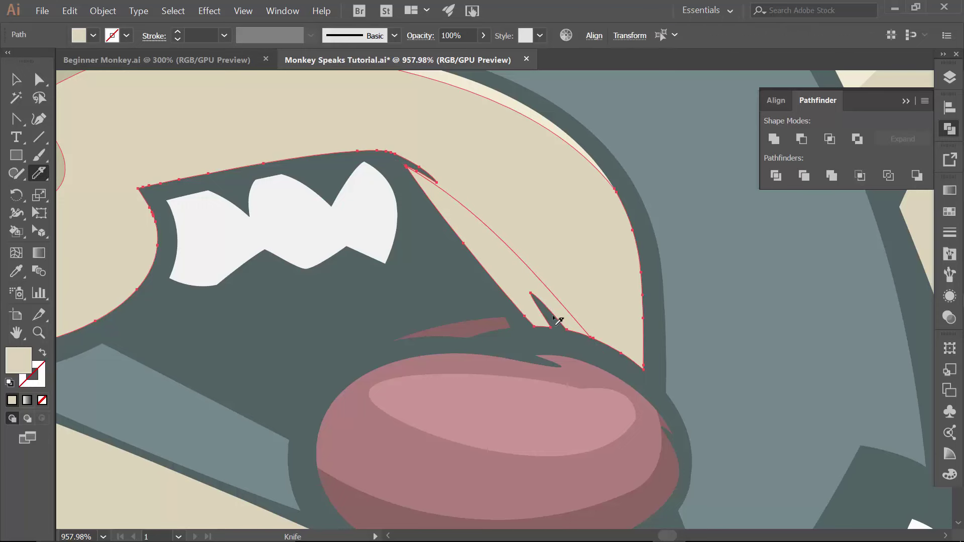
key("v")
left_click(509, 275)
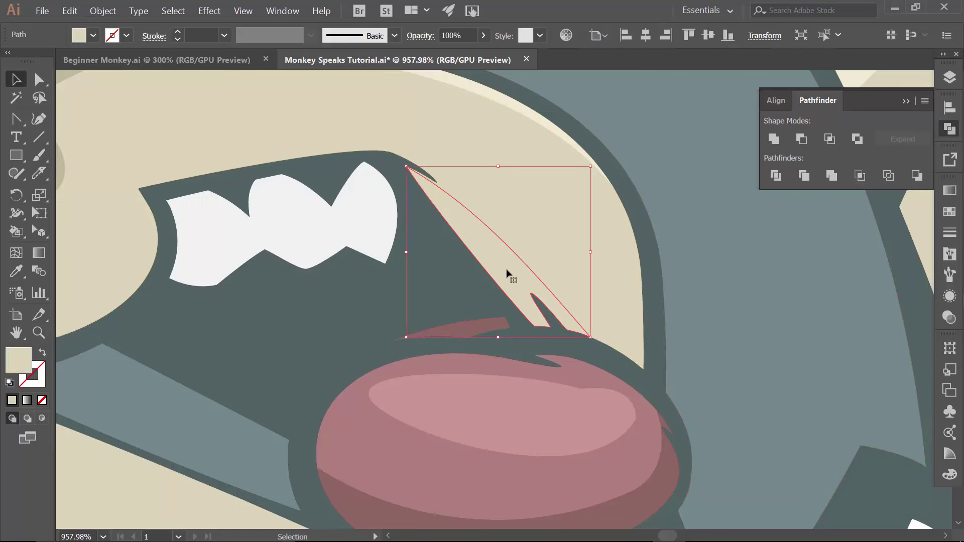
left_click(94, 36)
left_click(100, 96)
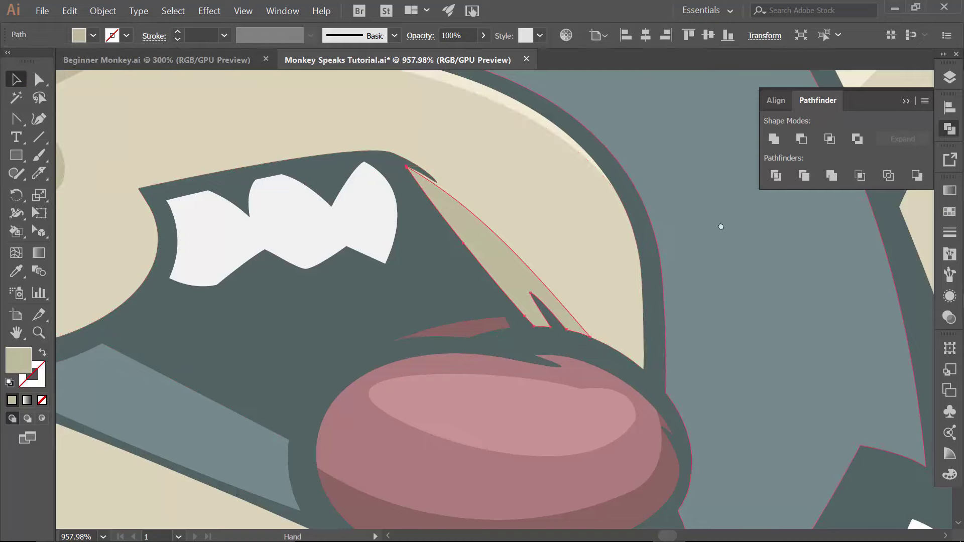
left_click_drag(722, 226, 183, 261)
left_click(525, 278)
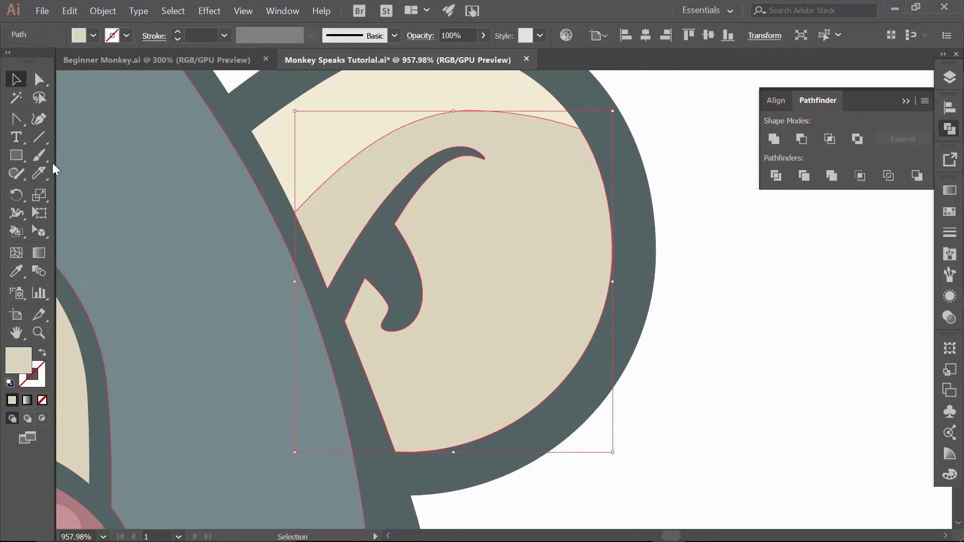
Cut the right inner ear along a curve and fill the inner piece grey-tan.
left_click(38, 173)
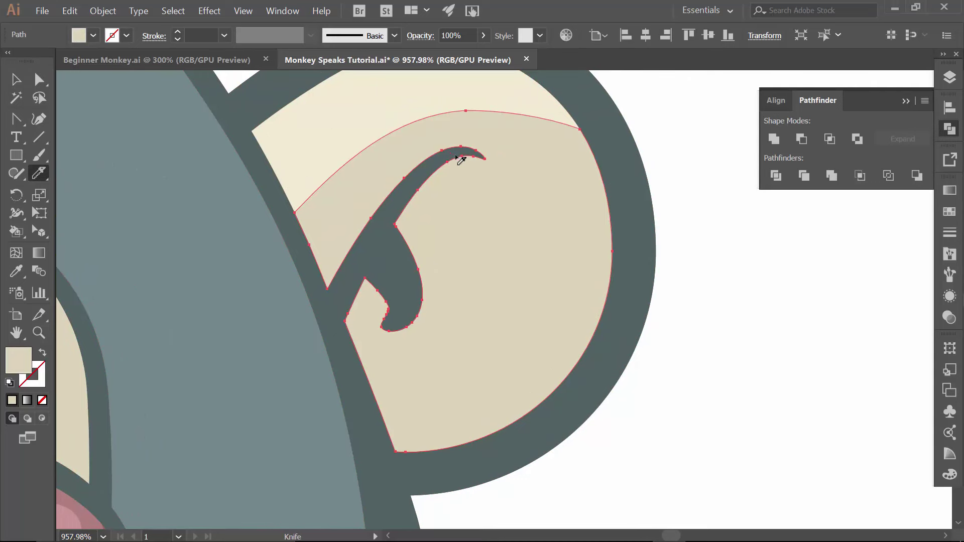
mouse_move(456, 157)
left_mouse_down()
mouse_move(493, 209)
mouse_move(507, 262)
mouse_move(498, 325)
mouse_move(422, 392)
mouse_move(359, 406)
mouse_move(369, 406)
mouse_move(313, 398)
left_mouse_up()
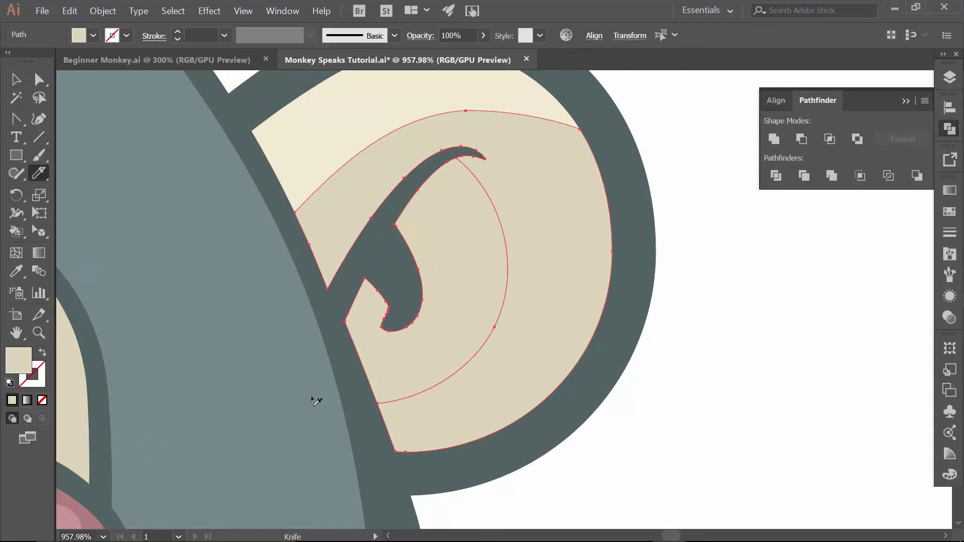
key("v")
left_click(656, 399)
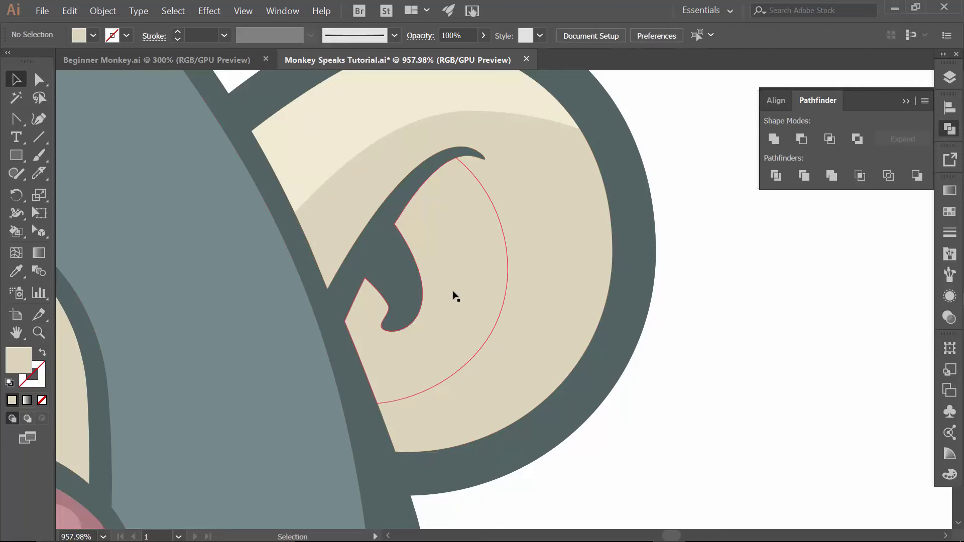
left_click(452, 295)
left_click(93, 35)
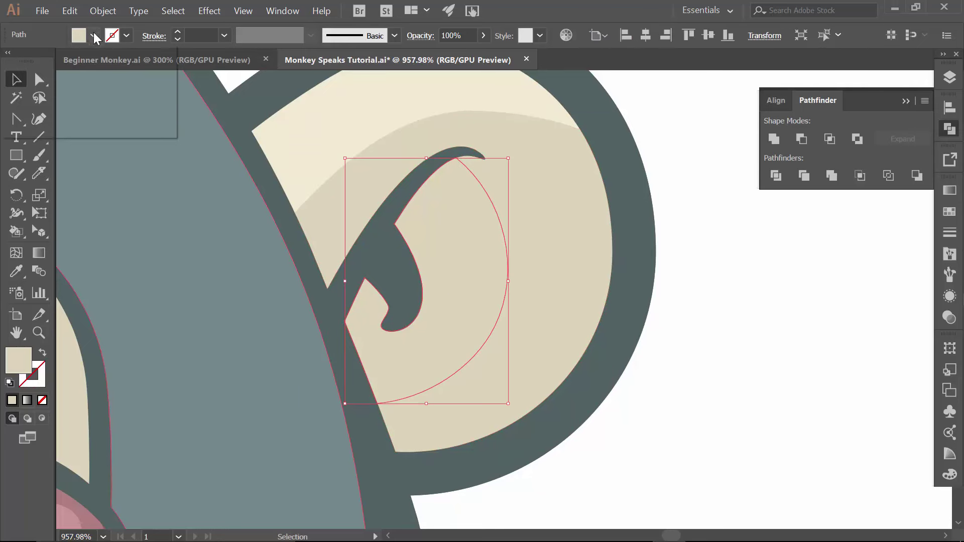
left_click(94, 94)
key("Escape")
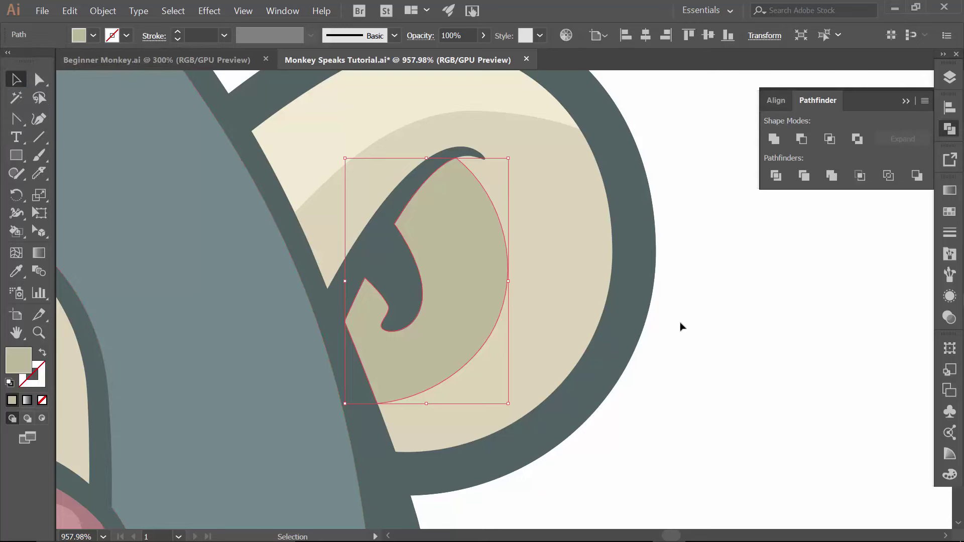
Zoom out, close the Pathfinder panel, and pan the view to the mouth.
key("a")
key("ctrl+minus")
key("ctrl+minus")
key("v")
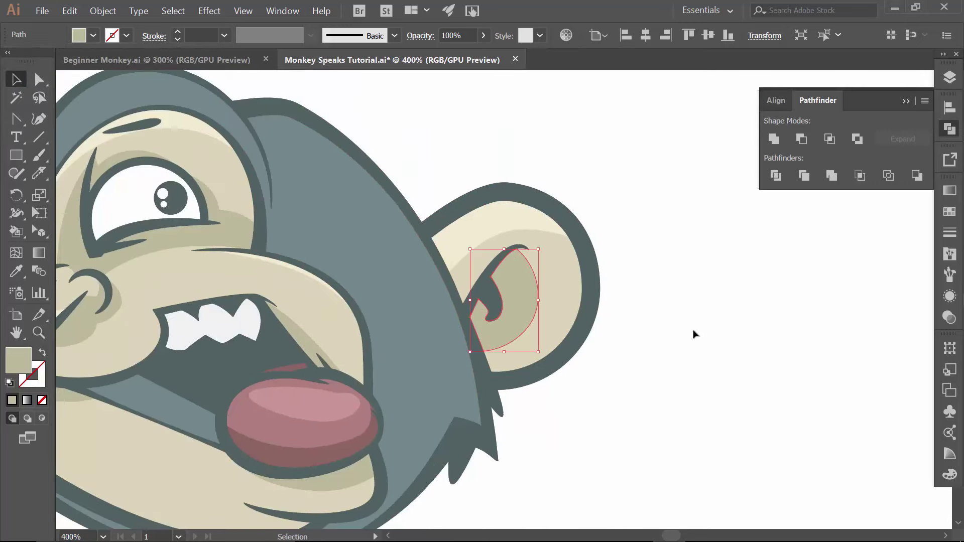
left_click_drag(420, 323, 531, 318)
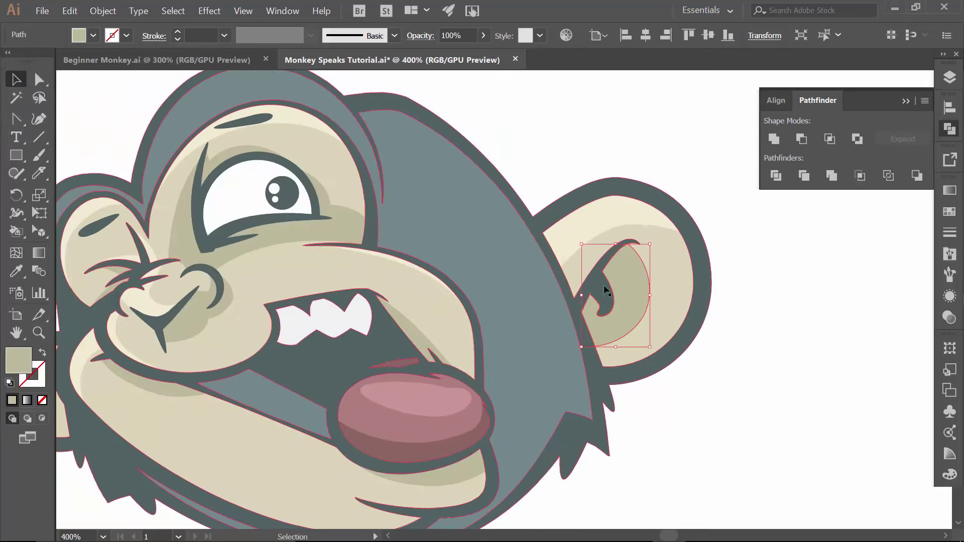
left_click_drag(322, 352, 409, 327)
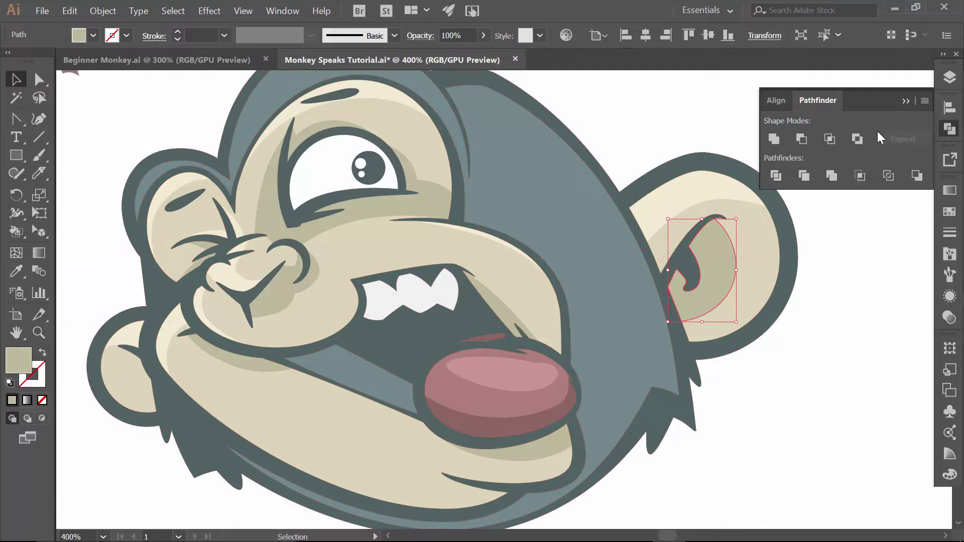
left_click(906, 101)
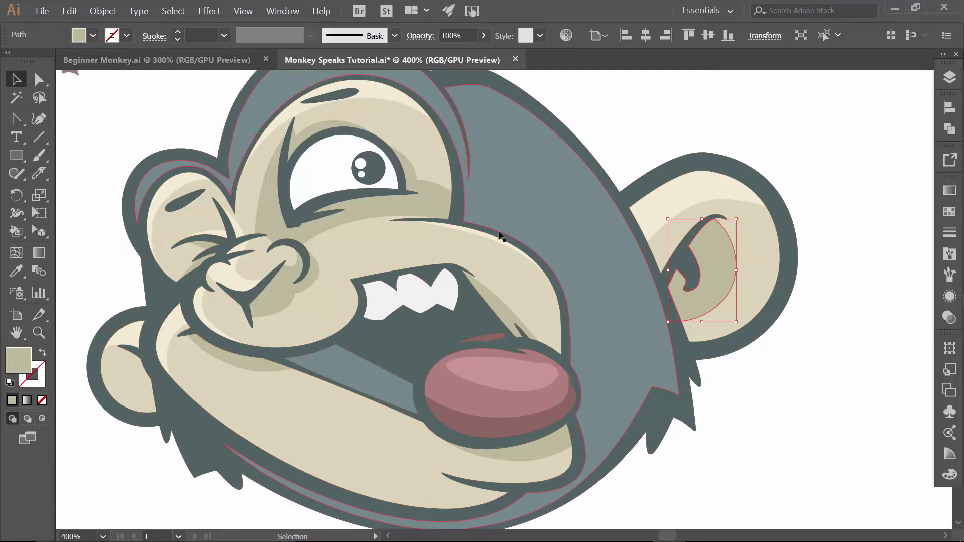
key("space")
left_click_drag(370, 254, 348, 219)
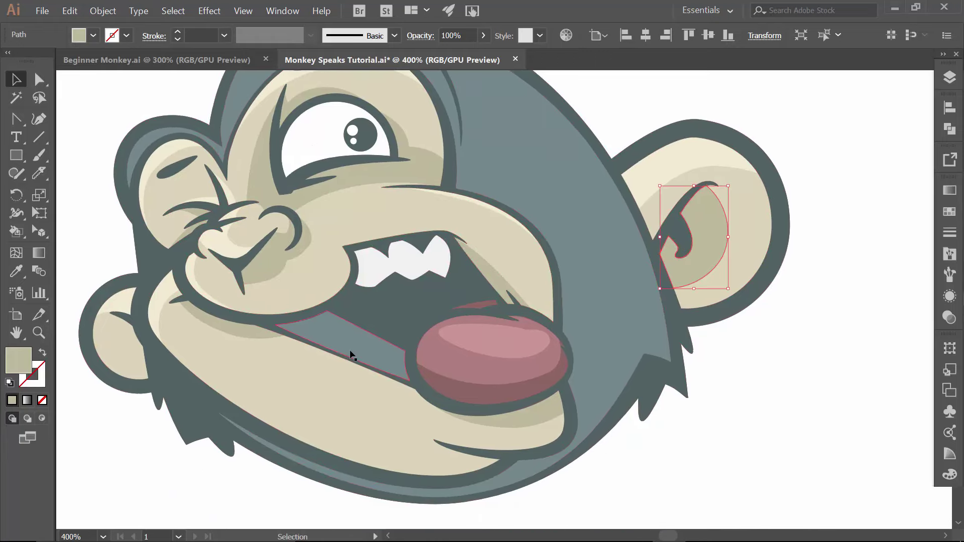
Knife-cut the mouth's grey-blue interior and select the upper cut piece.
left_click(337, 339)
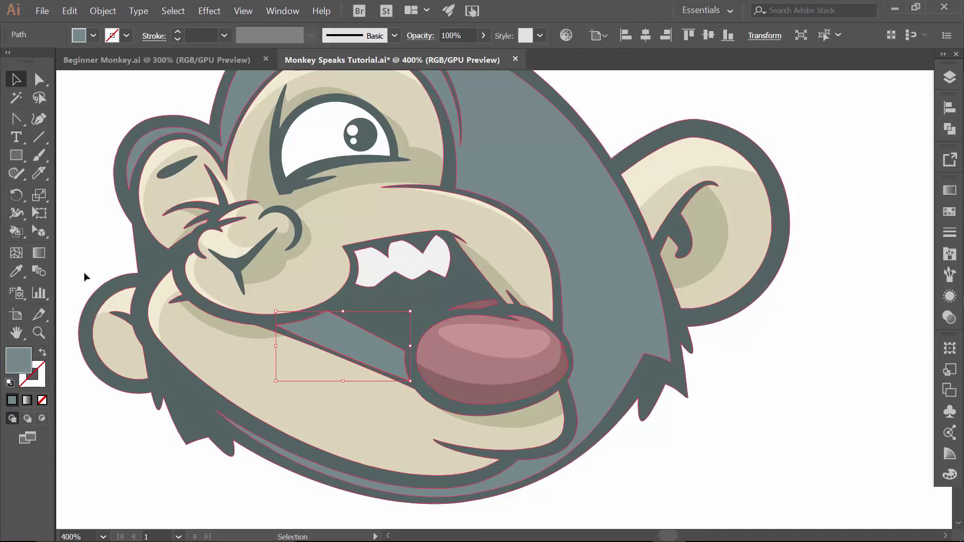
left_click(39, 173)
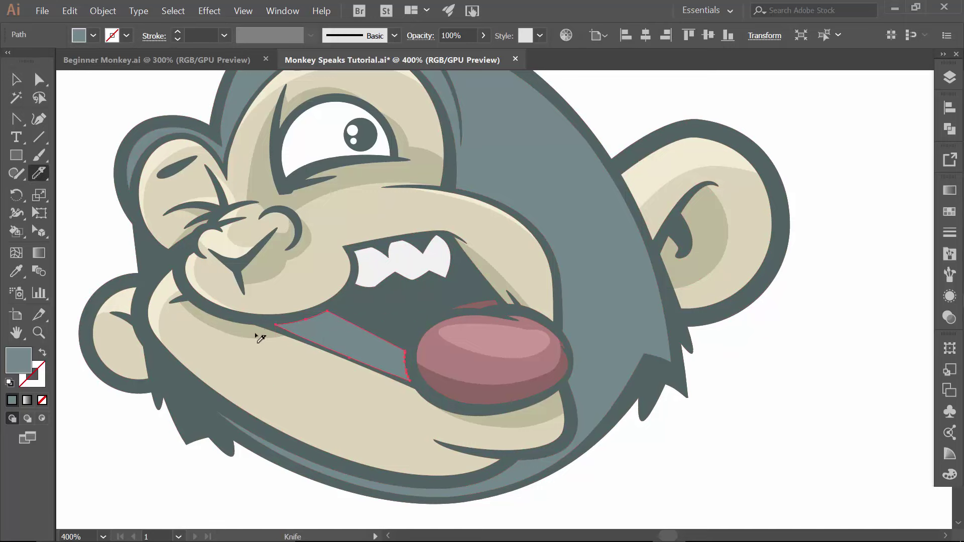
mouse_move(200, 316)
left_mouse_down()
mouse_move(248, 338)
mouse_move(291, 340)
mouse_move(358, 322)
mouse_move(365, 306)
left_mouse_up()
key("v")
left_click(177, 405)
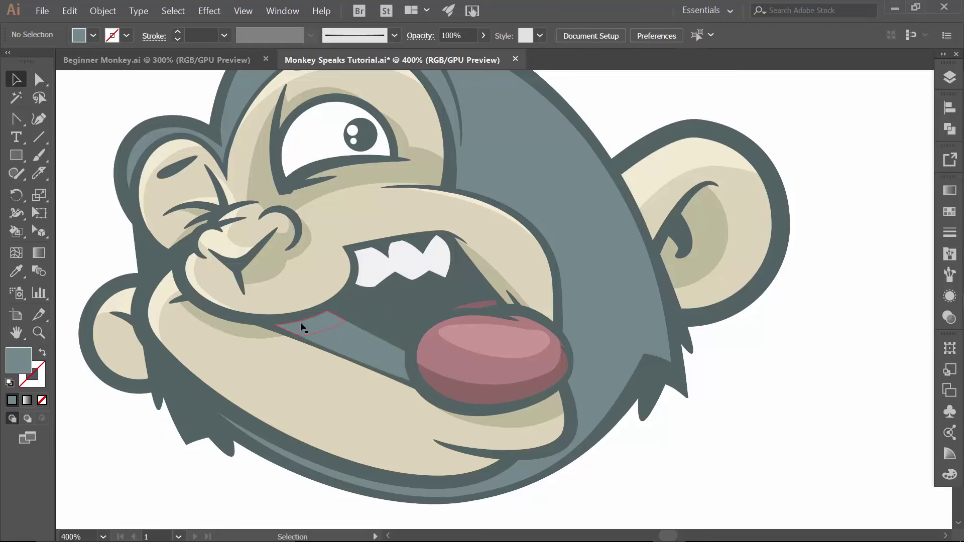
left_click(306, 330)
Try a darker swatch fill on the upper piece, then undo it.
left_click(93, 34)
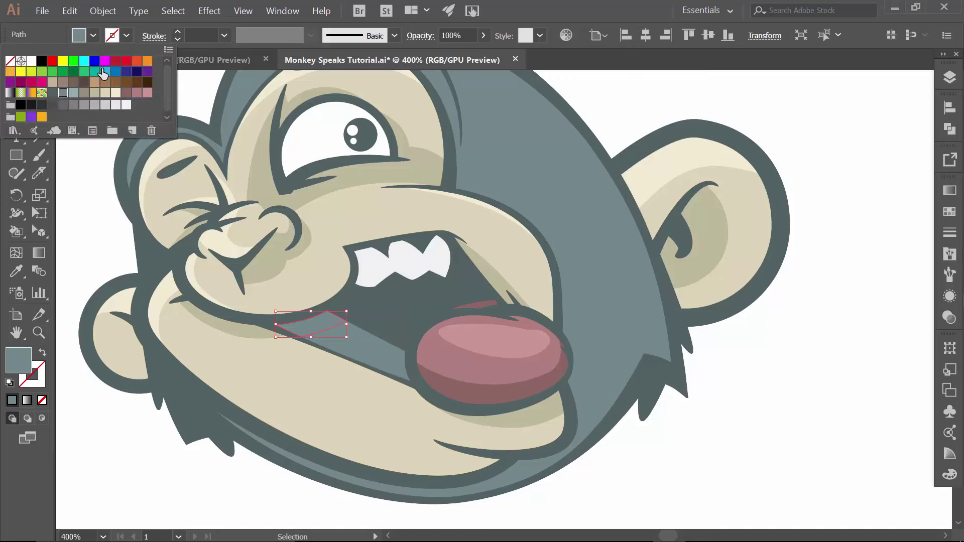
left_click(53, 94)
left_click(125, 451)
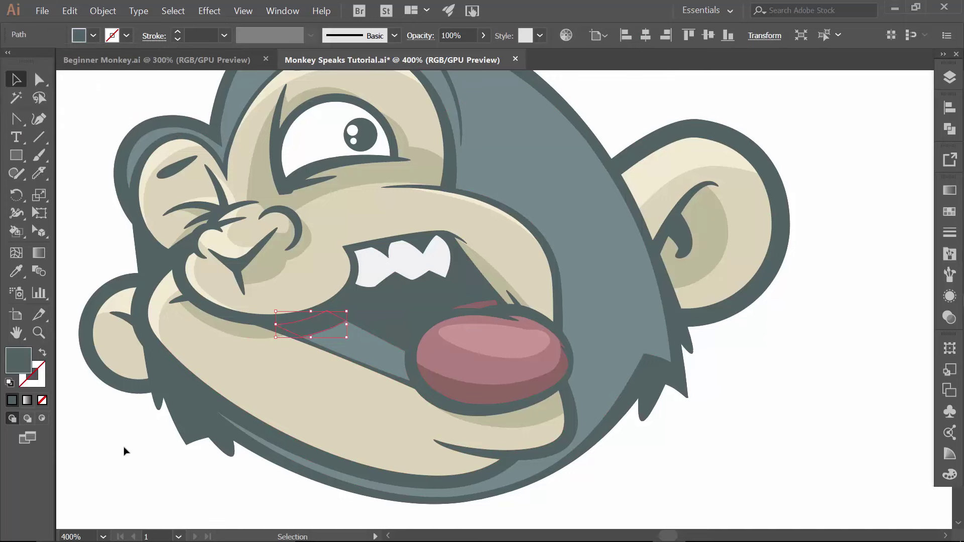
left_click(125, 451)
key("ctrl+z")
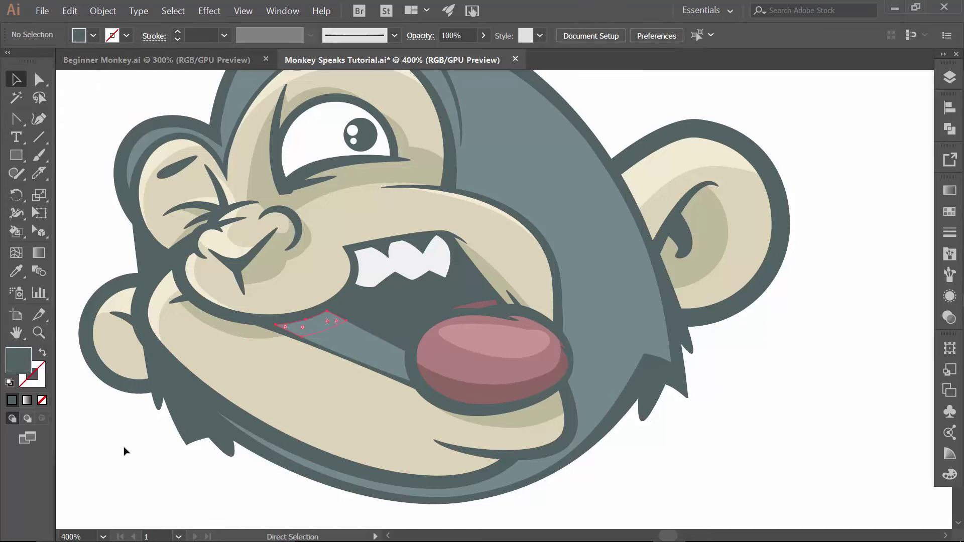
Fill the piece with 647677 in the Color Picker and save it as a new swatch.
double_click(27, 351)
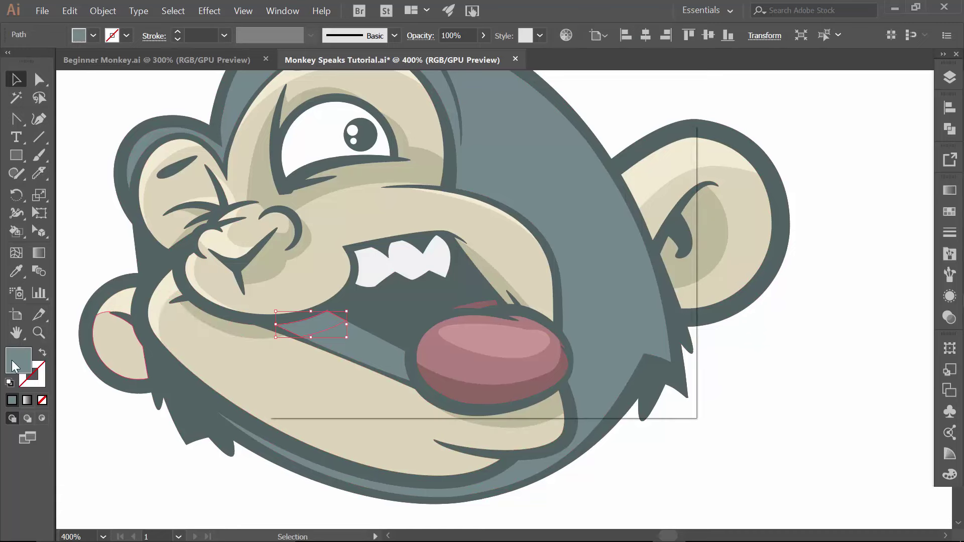
left_click(316, 277)
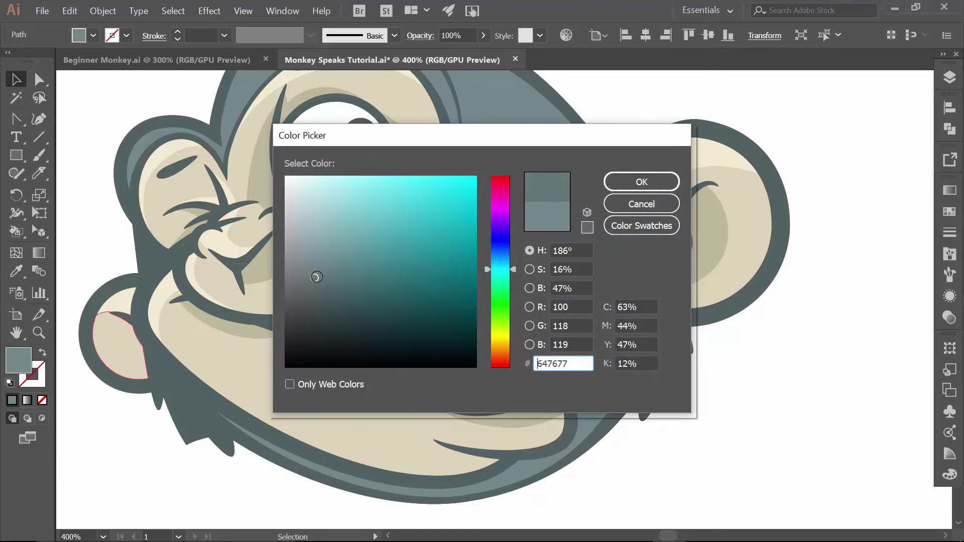
left_click(611, 187)
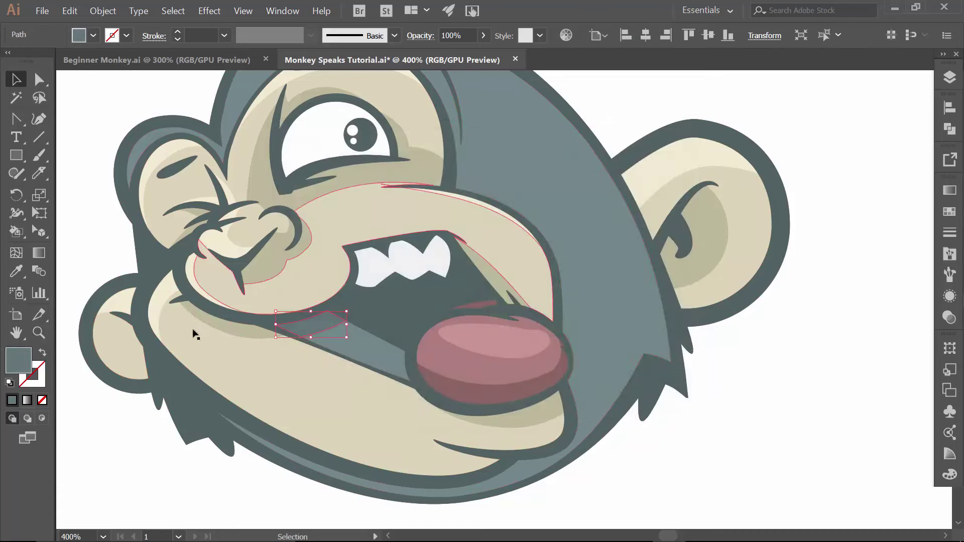
left_click(948, 211)
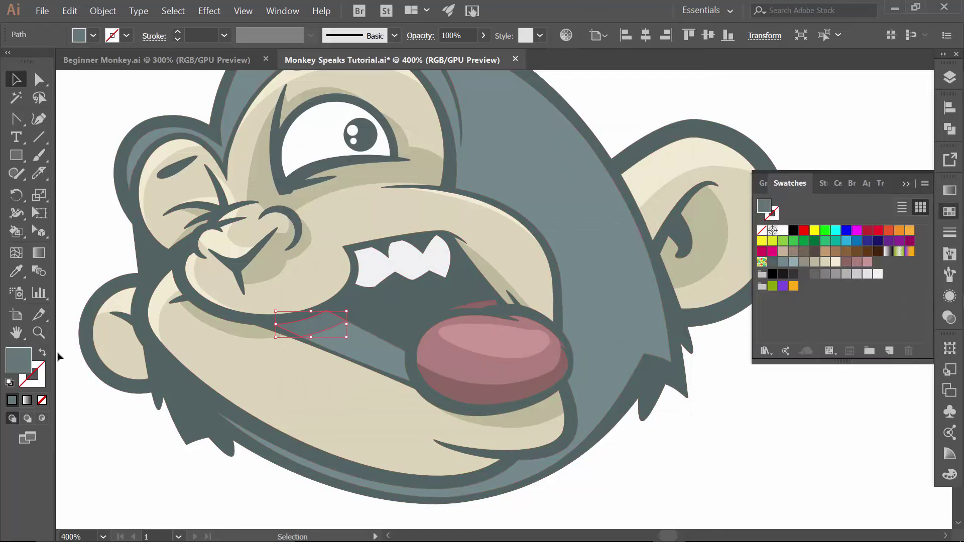
left_click_drag(16, 360, 203, 333)
left_click_drag(719, 273, 781, 258)
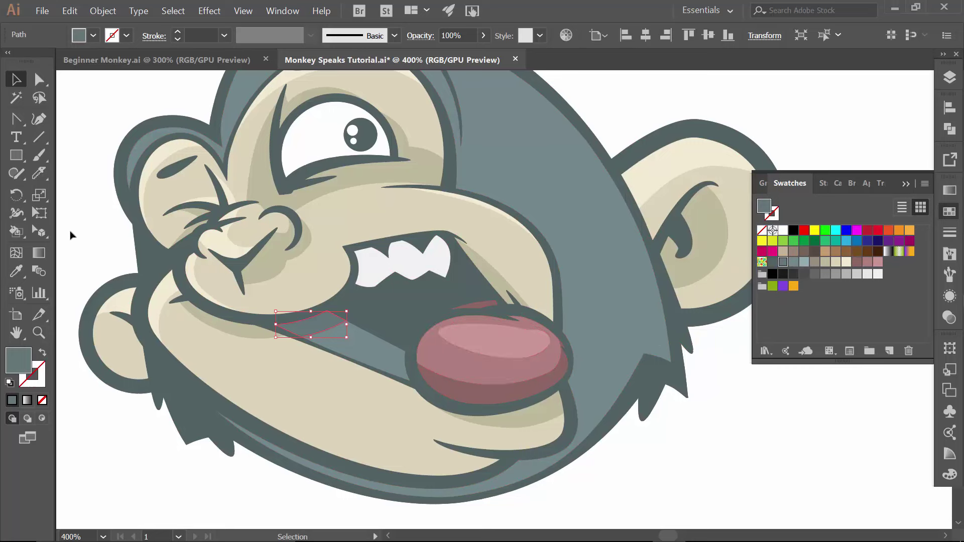
left_click(580, 209)
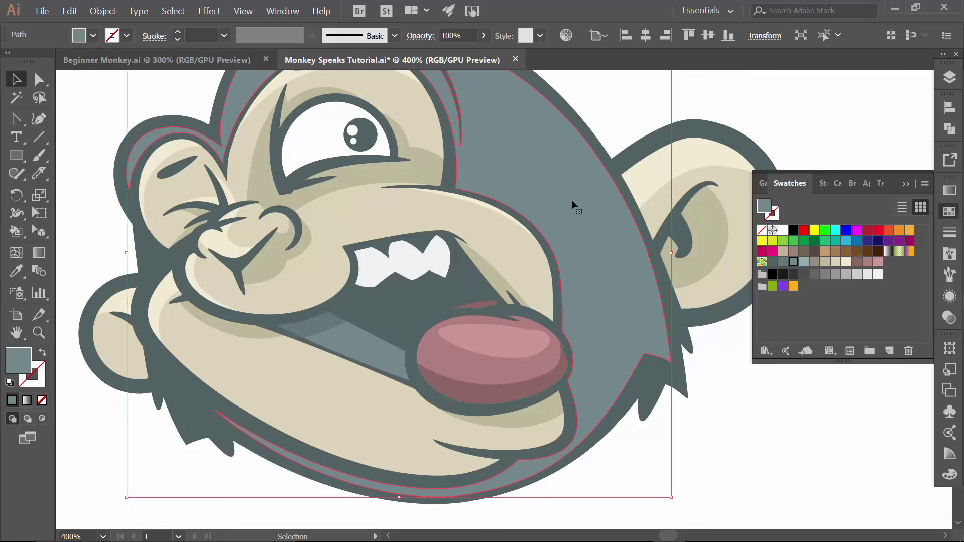
Knife-cut the head shape along the cheek beside the mouth and below the tongue.
left_click(40, 173)
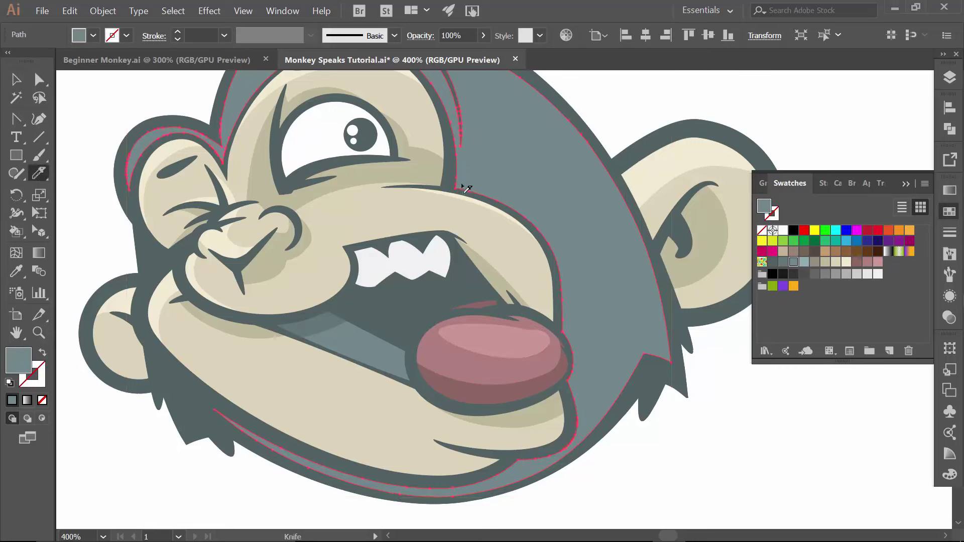
mouse_move(482, 188)
left_mouse_down()
mouse_move(542, 221)
mouse_move(583, 272)
left_mouse_up()
mouse_move(588, 305)
left_mouse_down()
mouse_move(571, 330)
mouse_move(552, 315)
mouse_move(577, 329)
mouse_move(588, 352)
mouse_move(566, 400)
left_mouse_up()
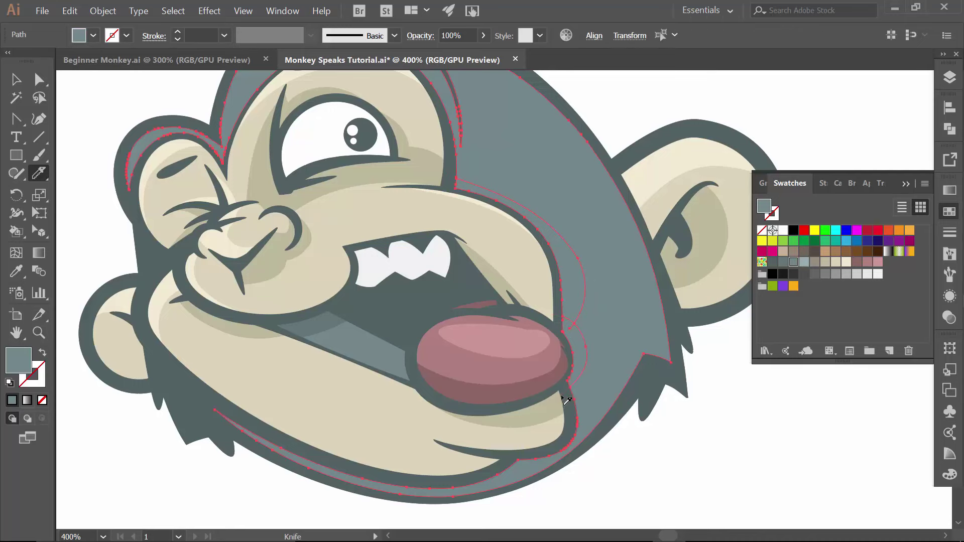
left_click_drag(577, 368, 593, 403)
key("v")
Fill the three cut slivers with the dark grey-blue swatch and unite them into one shadow.
left_click(629, 490)
left_click(584, 402)
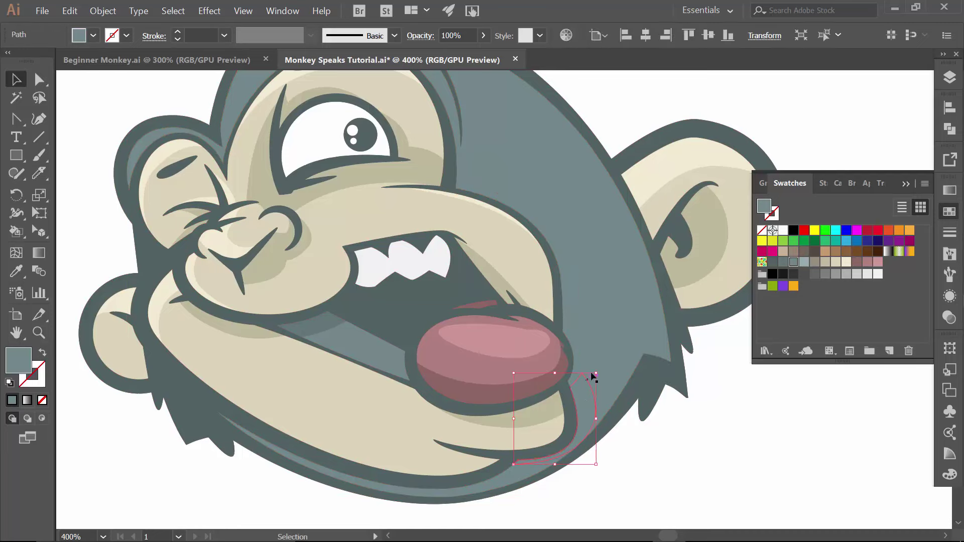
left_click(580, 355, "shift")
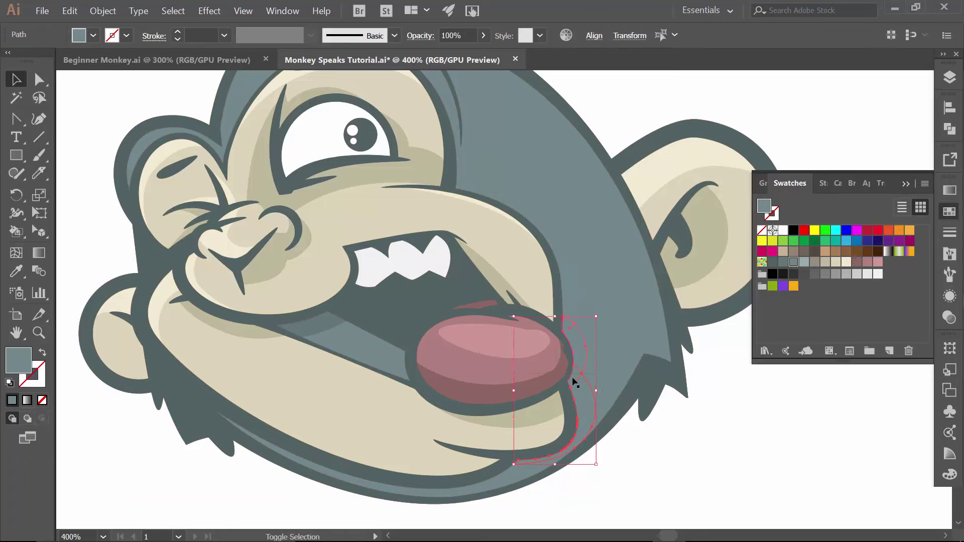
left_click(570, 291, "shift")
left_click(783, 263)
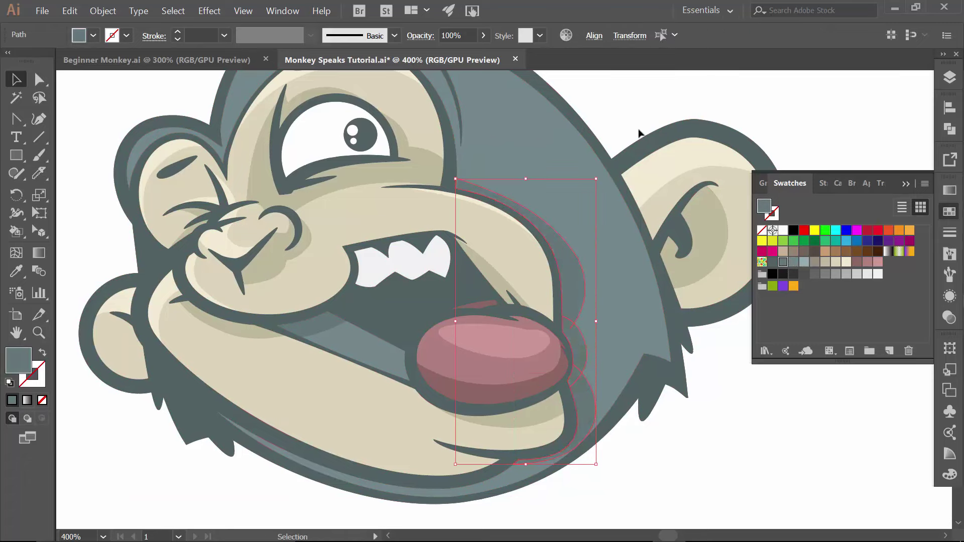
left_click(949, 129)
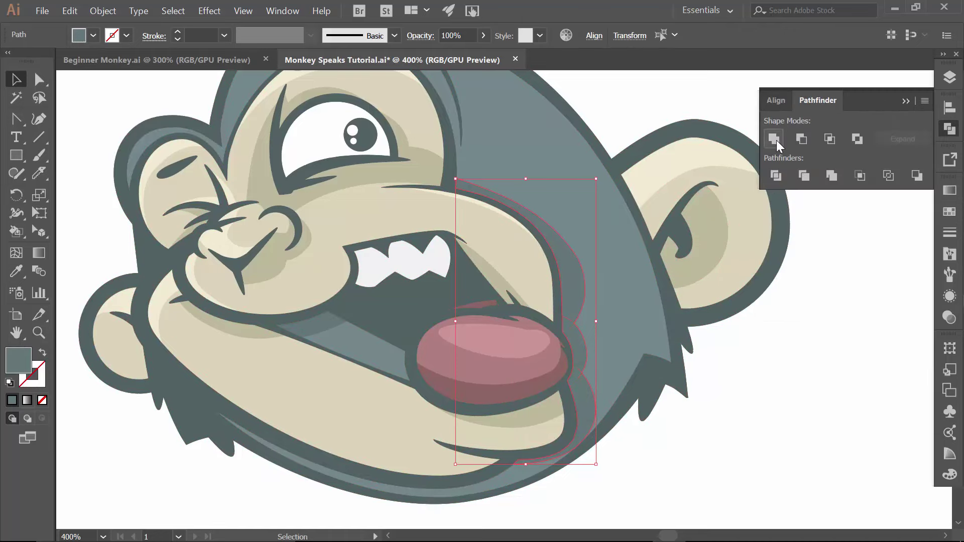
left_click(776, 139)
left_click(838, 284)
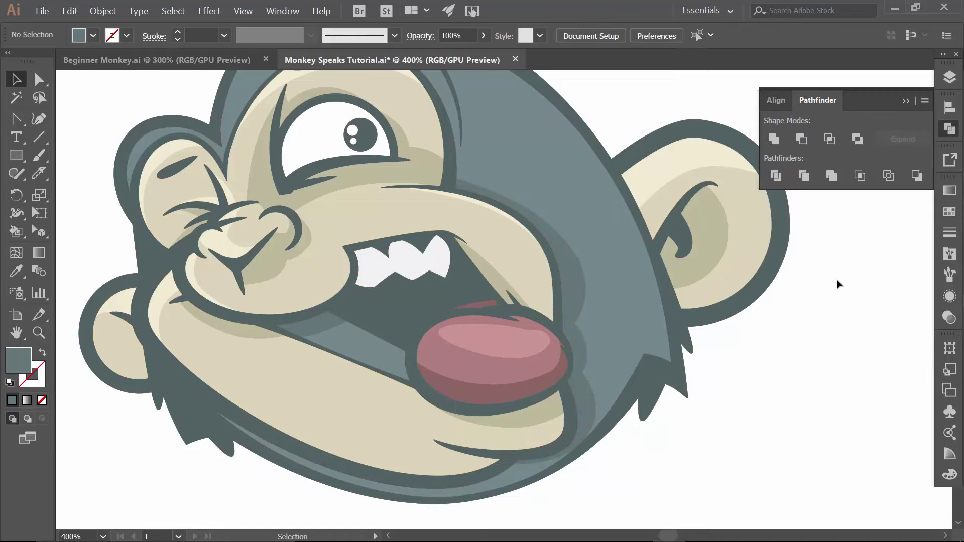
key("ctrl+minus")
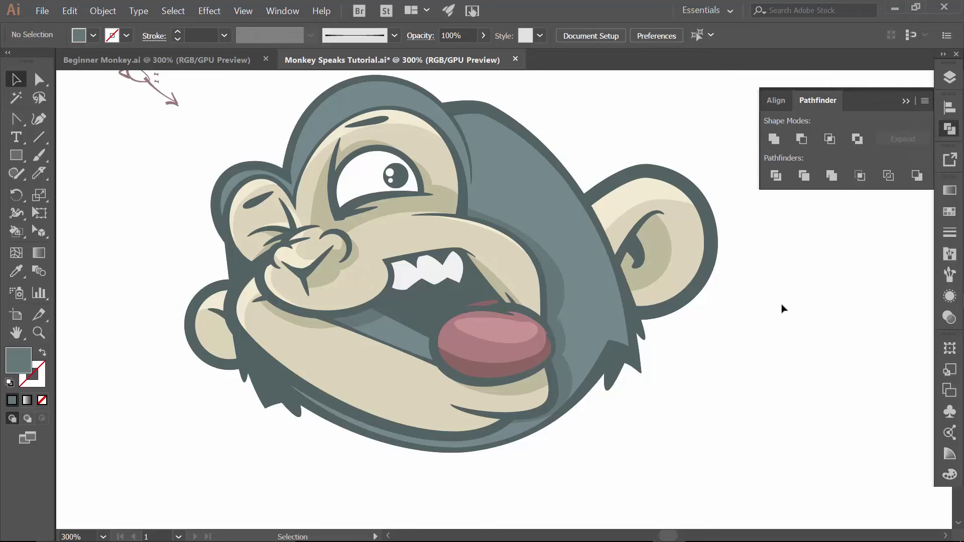
Zoom in on the top of the head and knife-cut a piece off the dark head shape.
left_click_drag(607, 176, 631, 210)
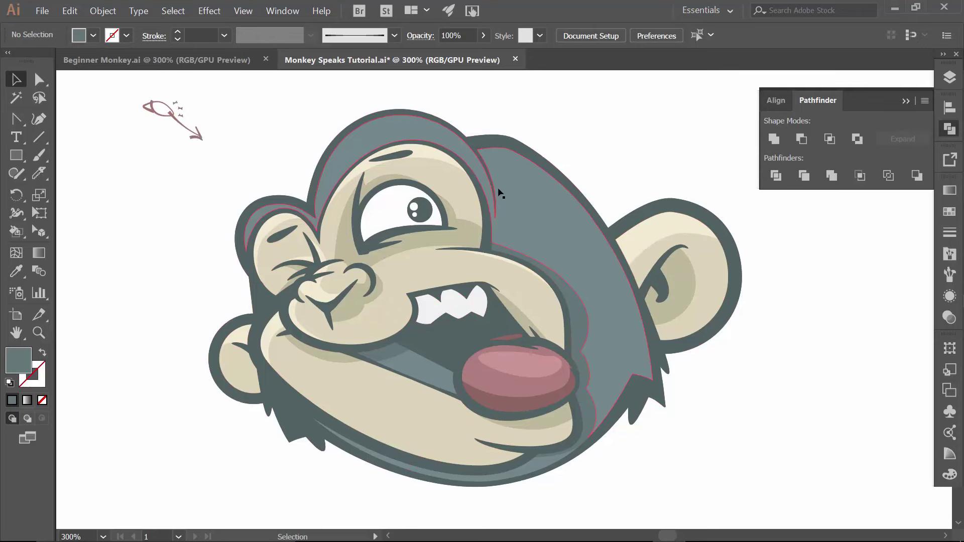
key("z")
left_click_drag(451, 156, 570, 230)
key("v")
left_click(577, 222)
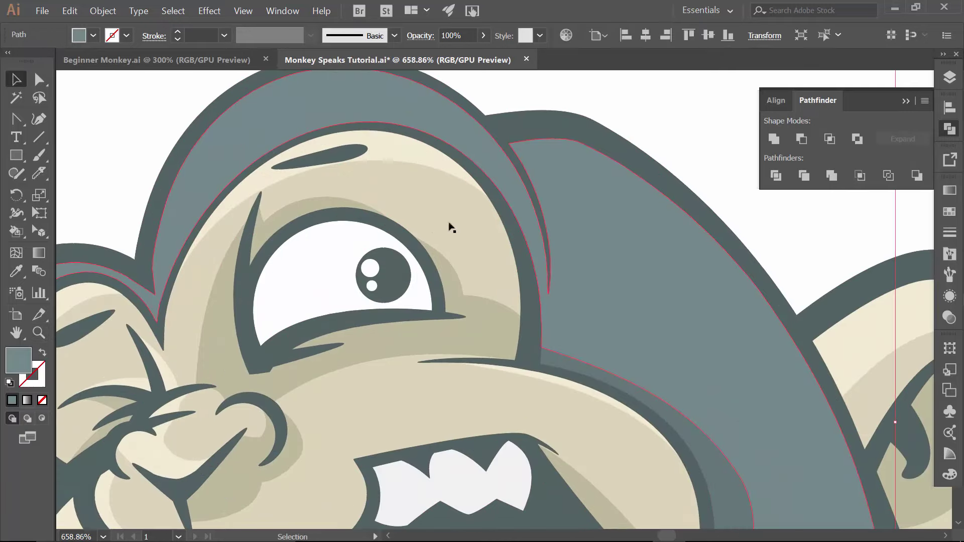
left_click(40, 176)
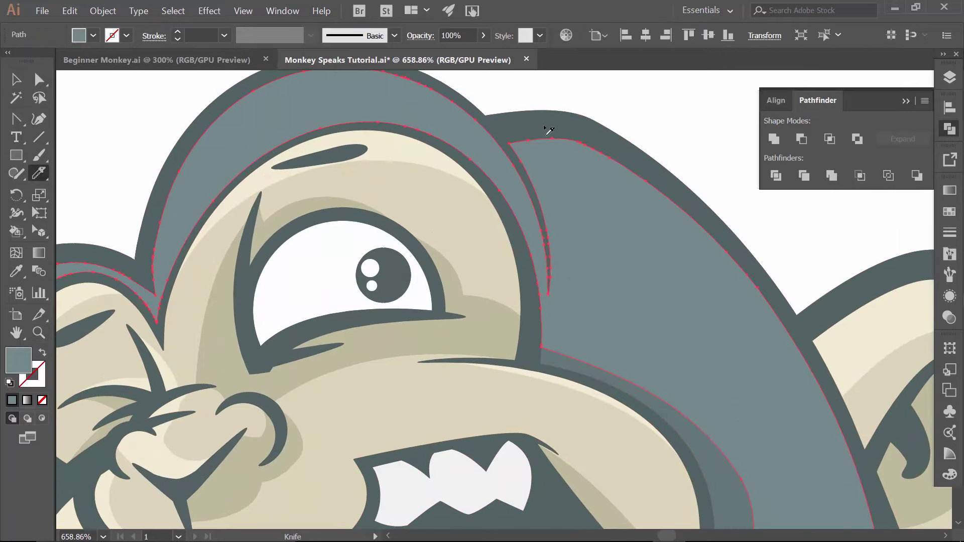
mouse_move(553, 227)
left_mouse_down()
mouse_move(548, 250)
mouse_move(543, 227)
left_mouse_up()
key("v")
Fill the small piece at the head top with the grey swatch.
key("ctrl+shift+a")
left_click(537, 171)
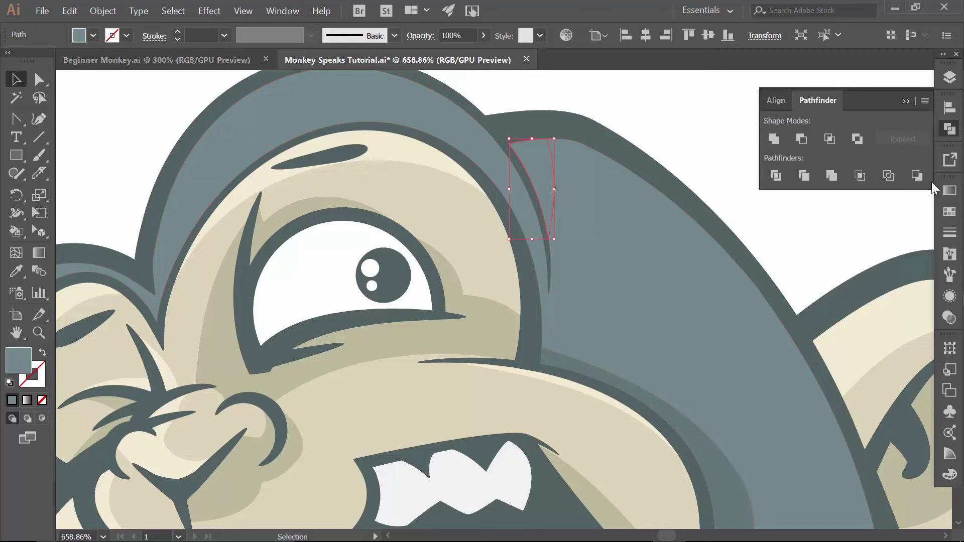
left_click(950, 211)
left_click(792, 262)
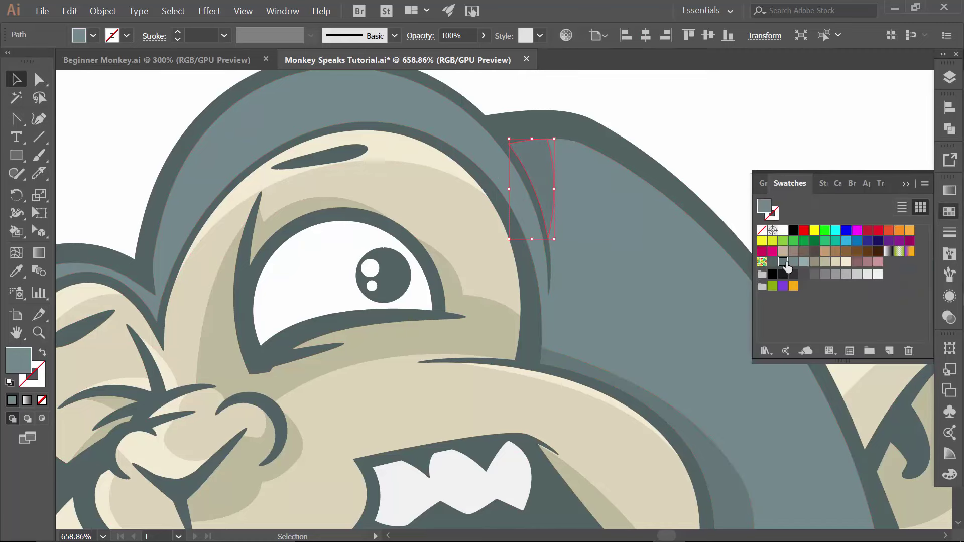
left_click(906, 184)
left_click(751, 119)
Delete the stray arrow doodle and save Monkey Speaks Tutorial.ai.
key("ctrl+0")
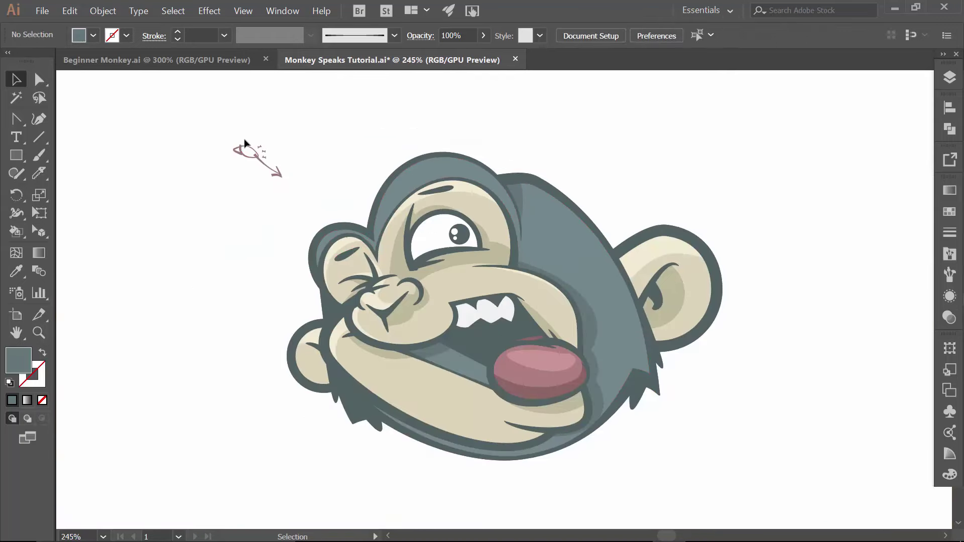
left_click_drag(220, 135, 301, 191)
key("Delete")
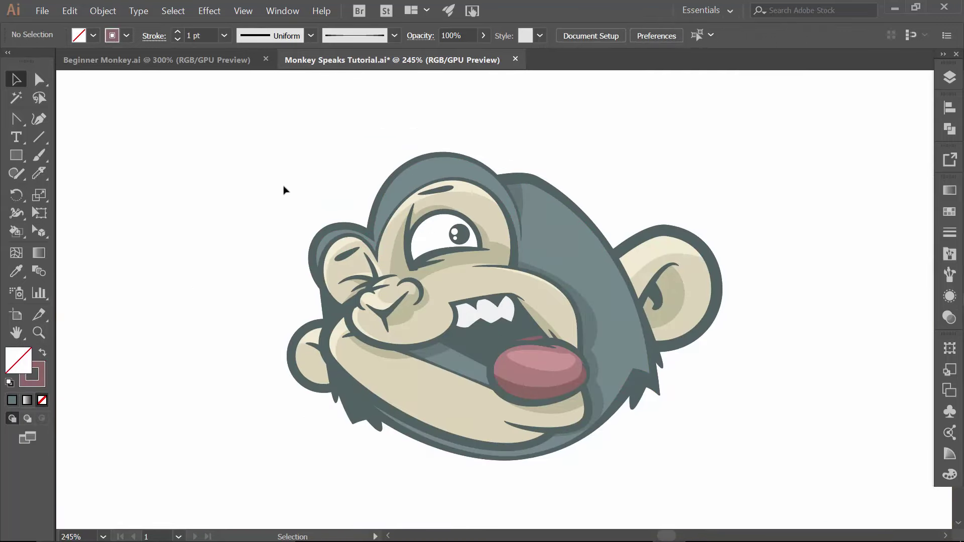
left_click(42, 11)
left_click(89, 126)
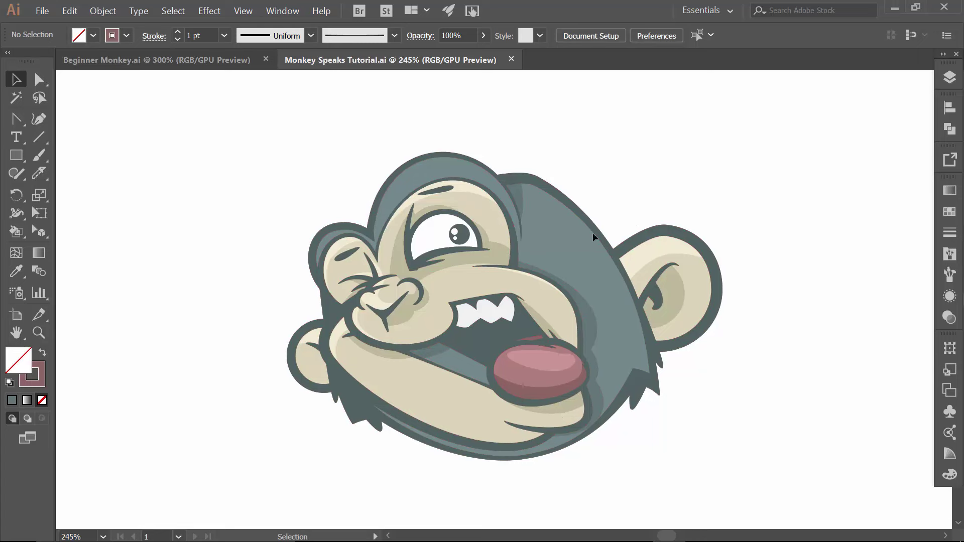
Duplicate the FLAT COLOR layer and rename the copy SHADOWS.
left_click(951, 78)
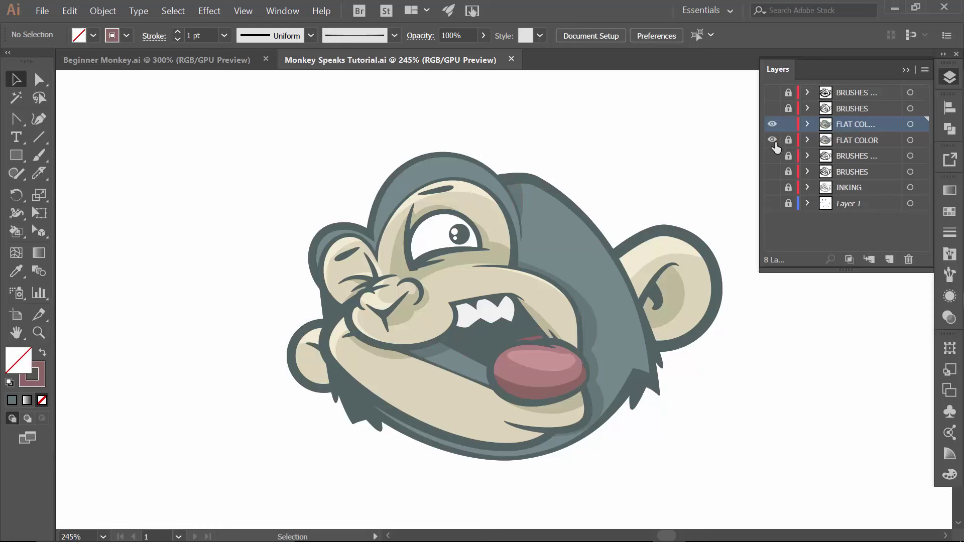
left_click(856, 139)
left_click(924, 71)
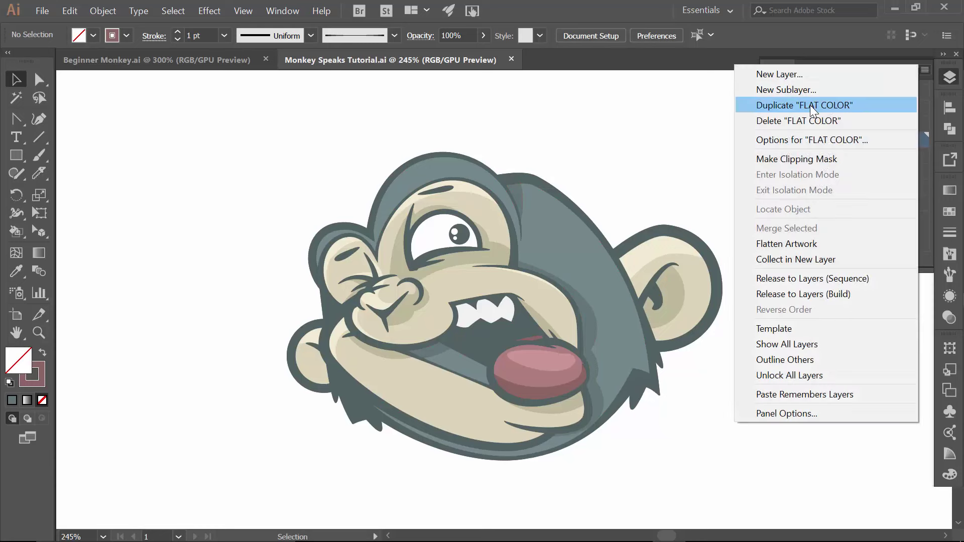
left_click(809, 104)
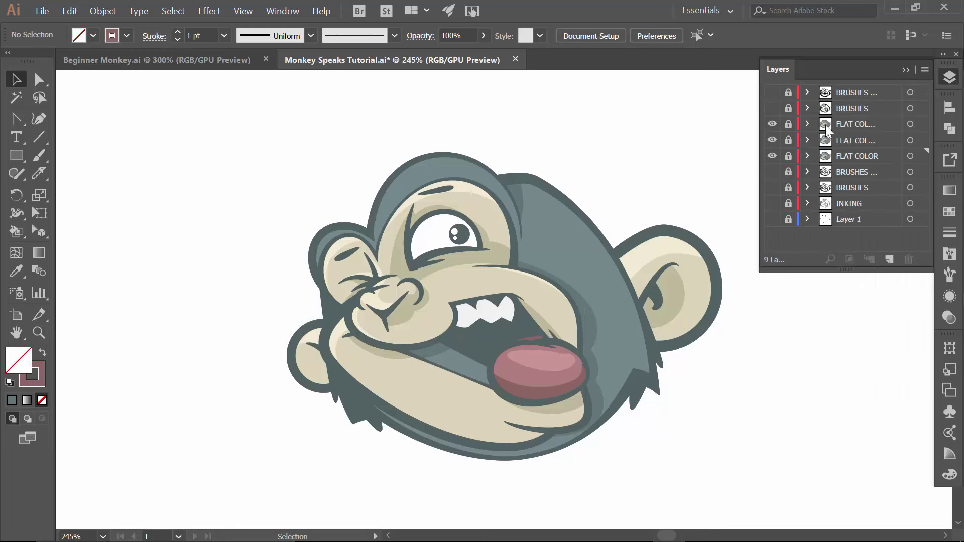
left_click(855, 124)
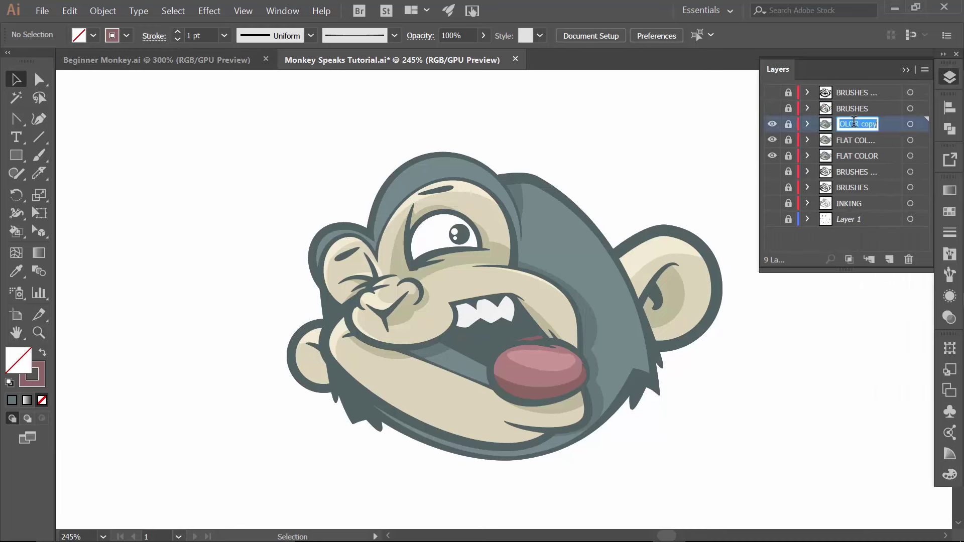
type("SHADOWS")
key("Return")
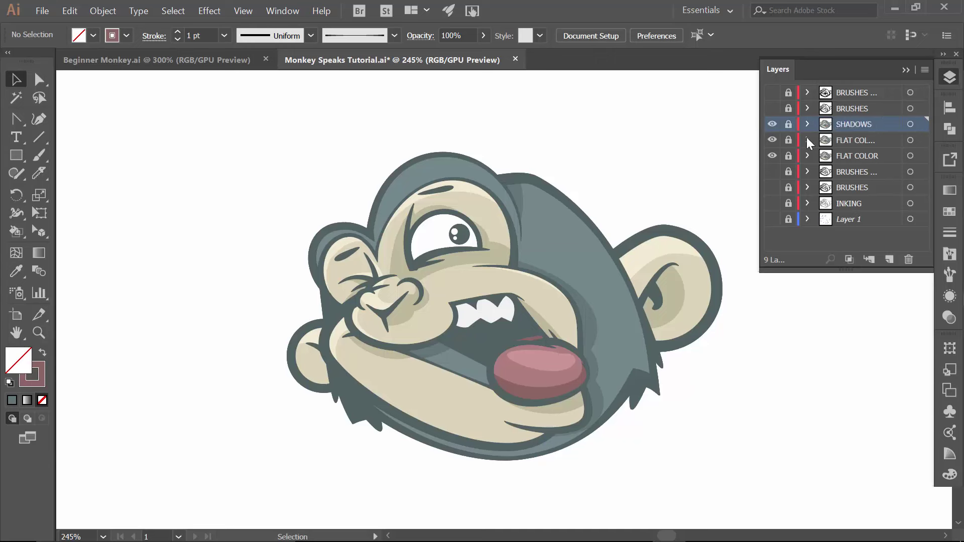
Move the other copy below FLAT COLOR, unlock and target FLAT COLOR, and hide SHADOWS.
left_click(844, 139)
left_click_drag(848, 140, 847, 164)
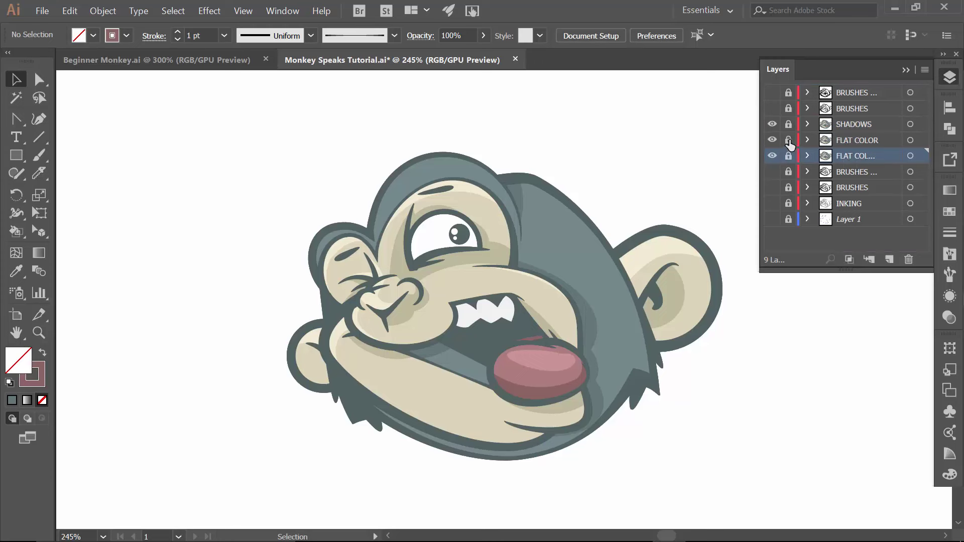
left_click(789, 141)
left_click(844, 142)
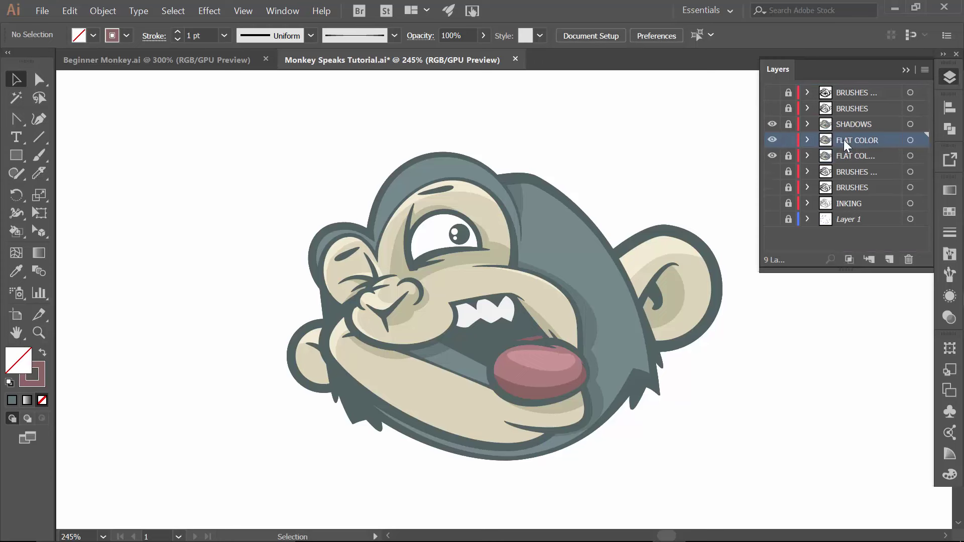
left_click(910, 141)
left_click(772, 124)
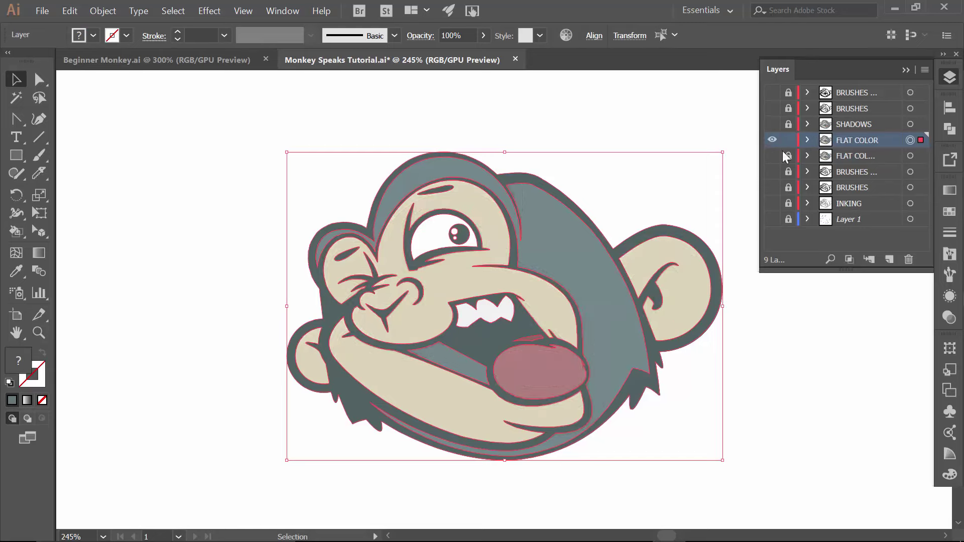
Fill the flat colour artwork dark grey and Blob Brush grey over the eye white.
left_click(94, 36)
left_click(53, 92)
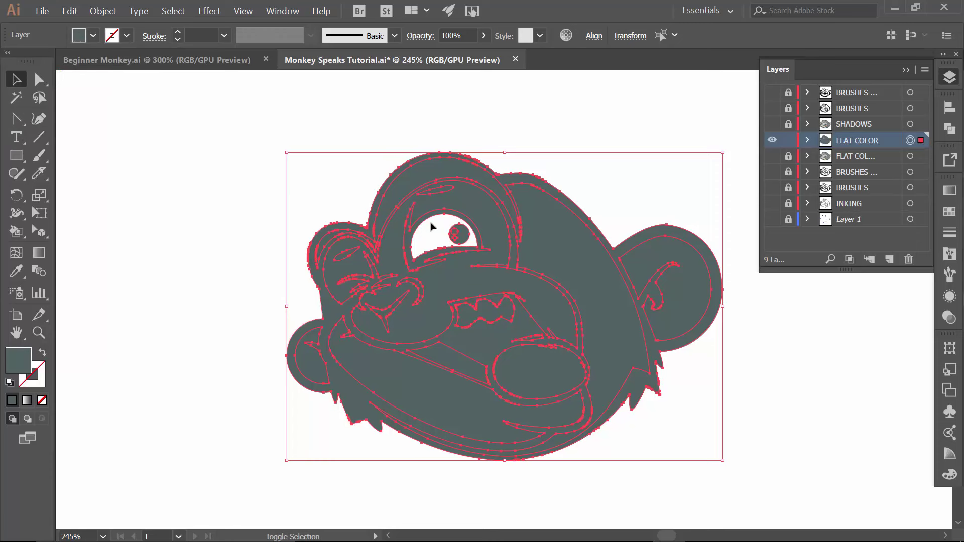
key("shift+b")
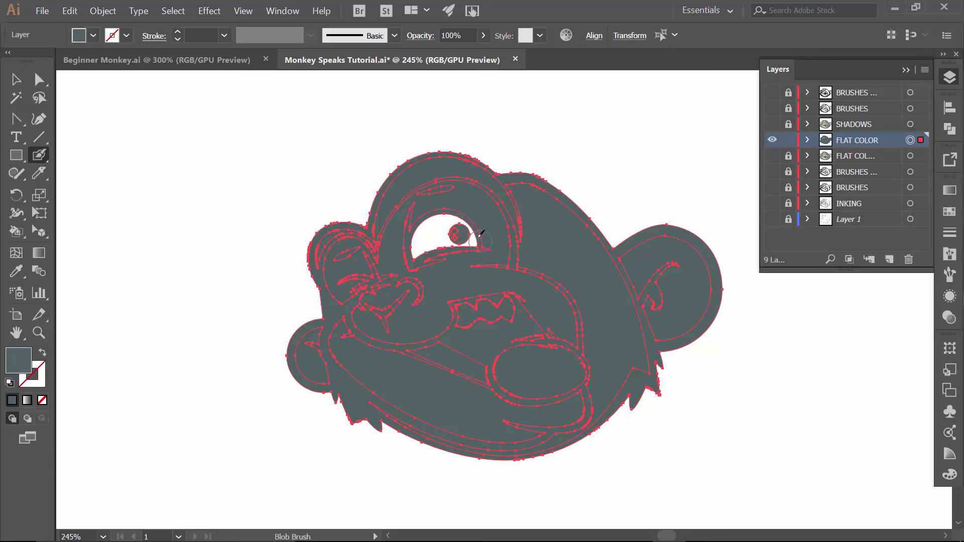
mouse_move(480, 232)
left_mouse_down()
mouse_move(443, 219)
mouse_move(415, 233)
mouse_move(472, 254)
mouse_move(414, 246)
left_mouse_up()
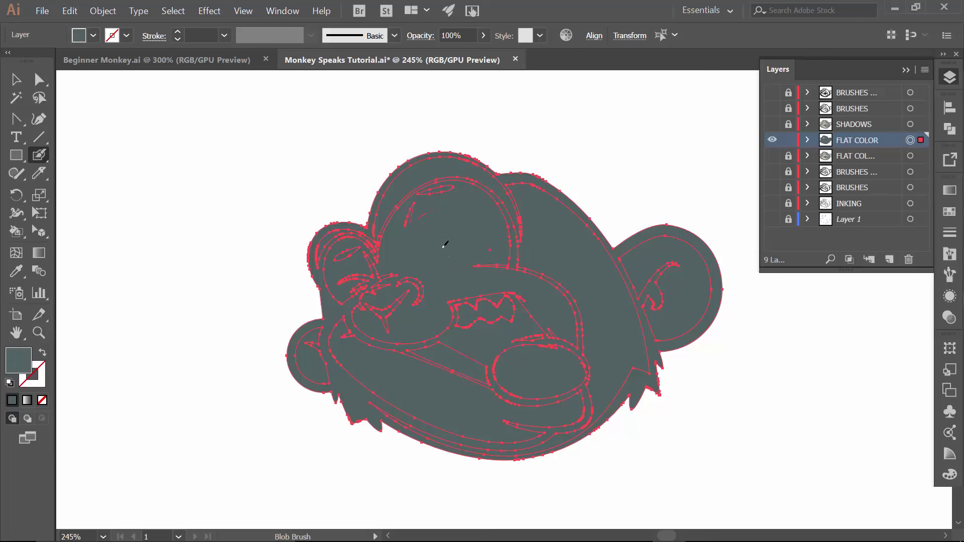
Unite all FLAT COLOR shapes into one silhouette with Pathfinder and lock the layer.
key("ctrl+shift+a")
key("v")
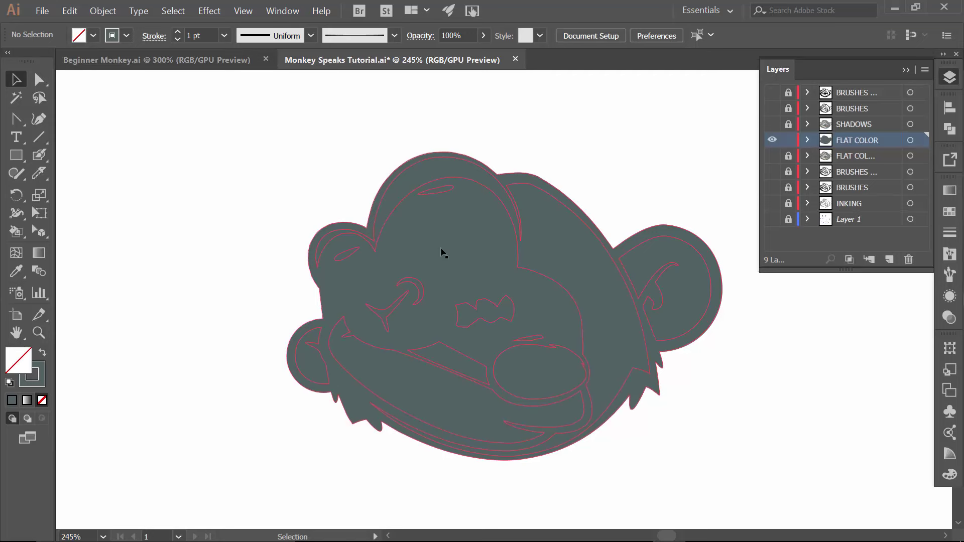
left_click(441, 218)
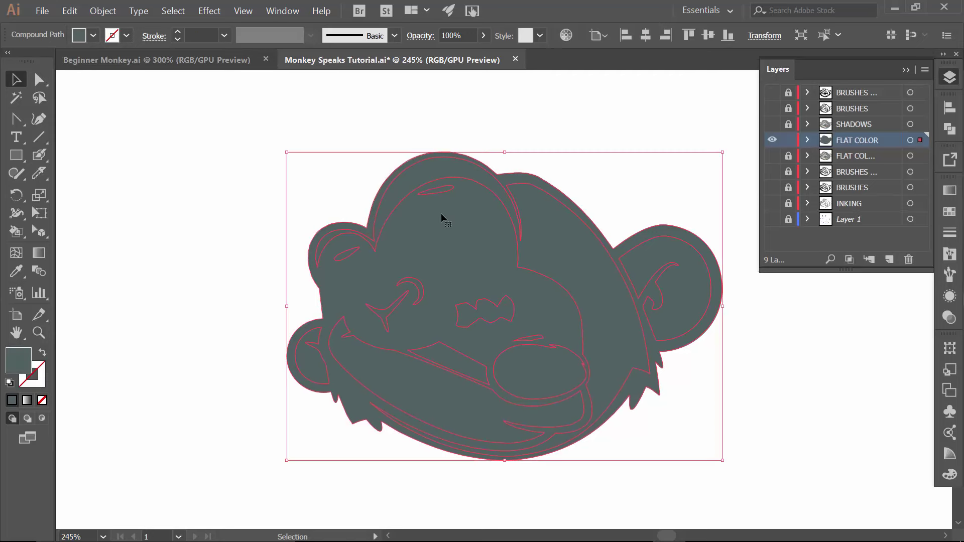
left_click(910, 141)
left_click(949, 129)
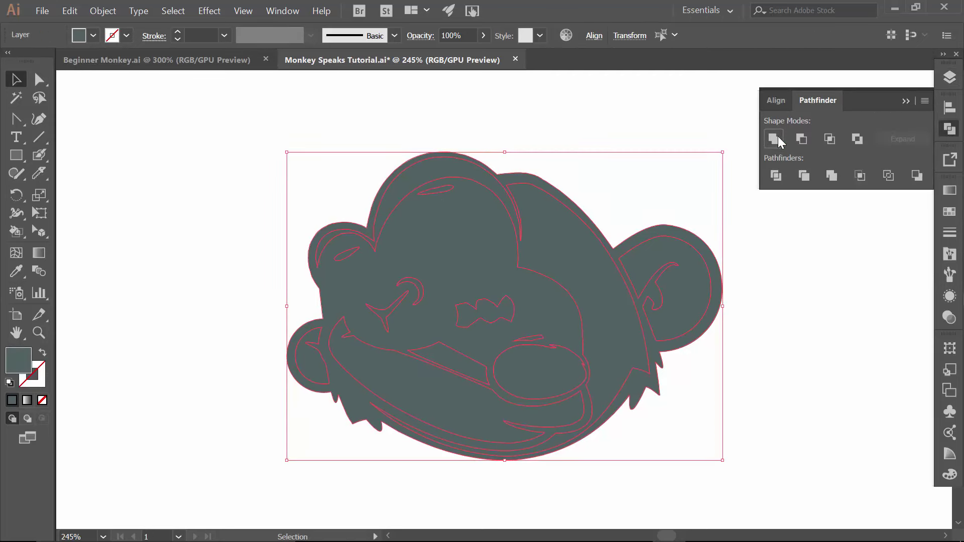
left_click(774, 139)
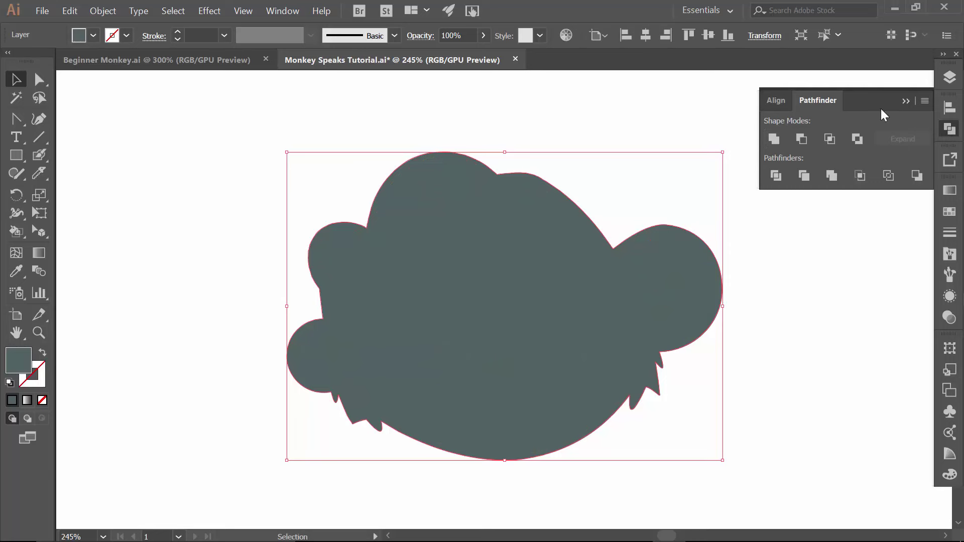
left_click(950, 77)
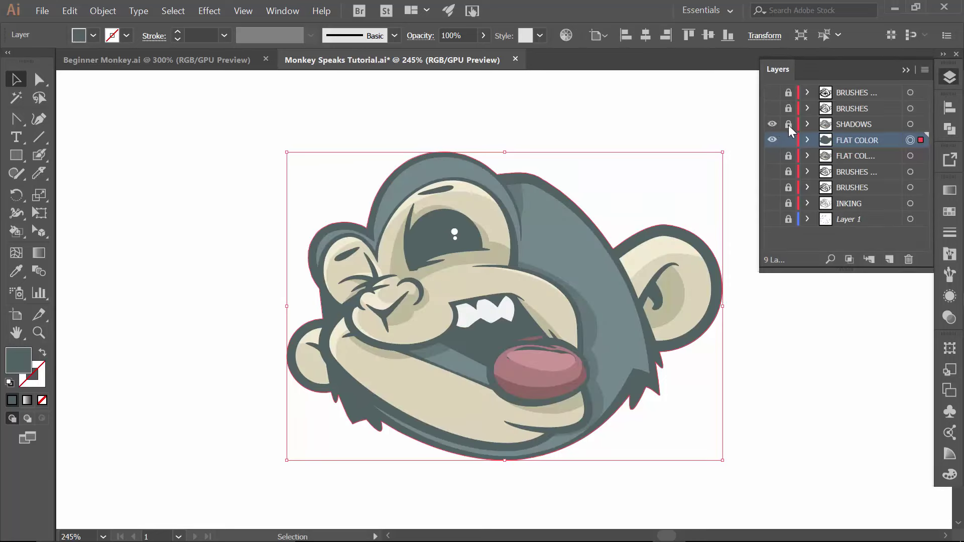
left_click(788, 141)
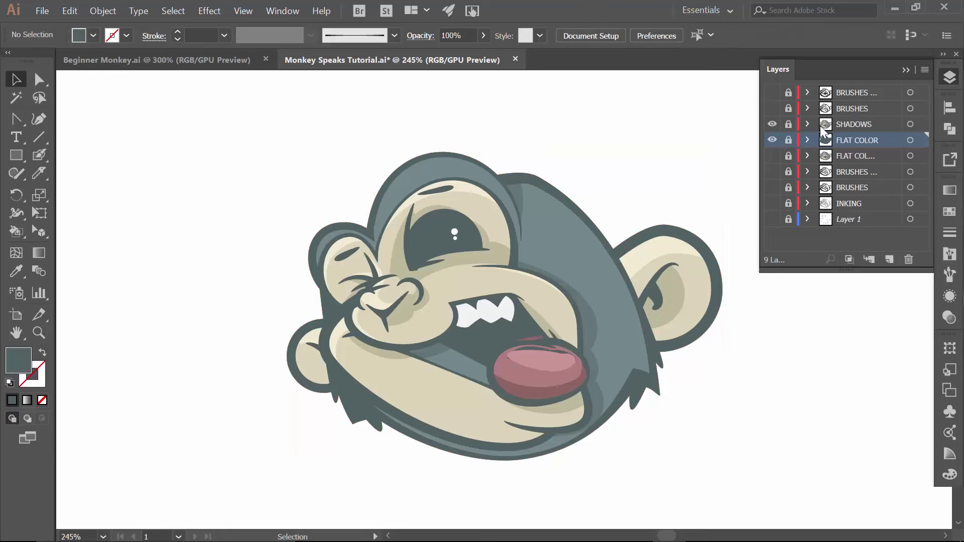
Convert all SHADOWS artwork into a Live Paint group.
left_click(910, 124)
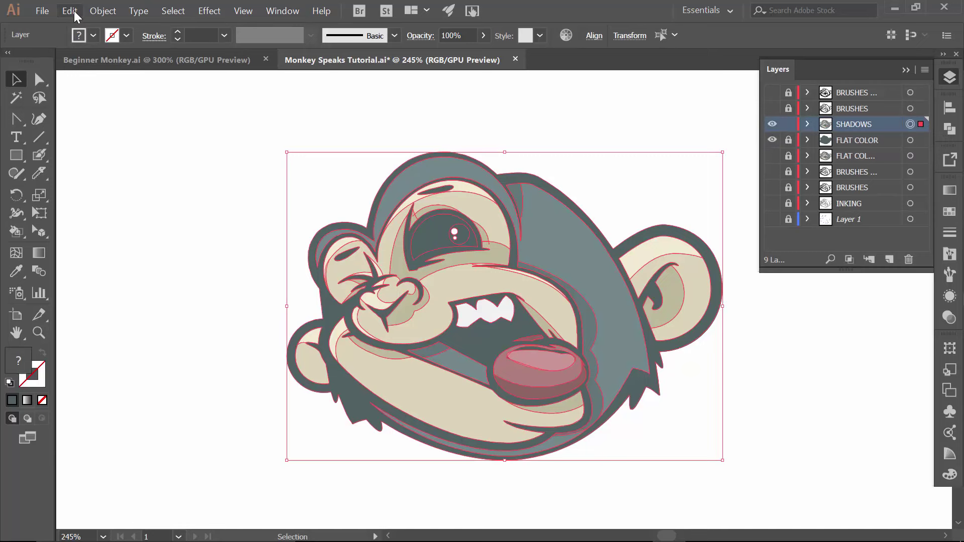
left_click(102, 11)
mouse_move(190, 399)
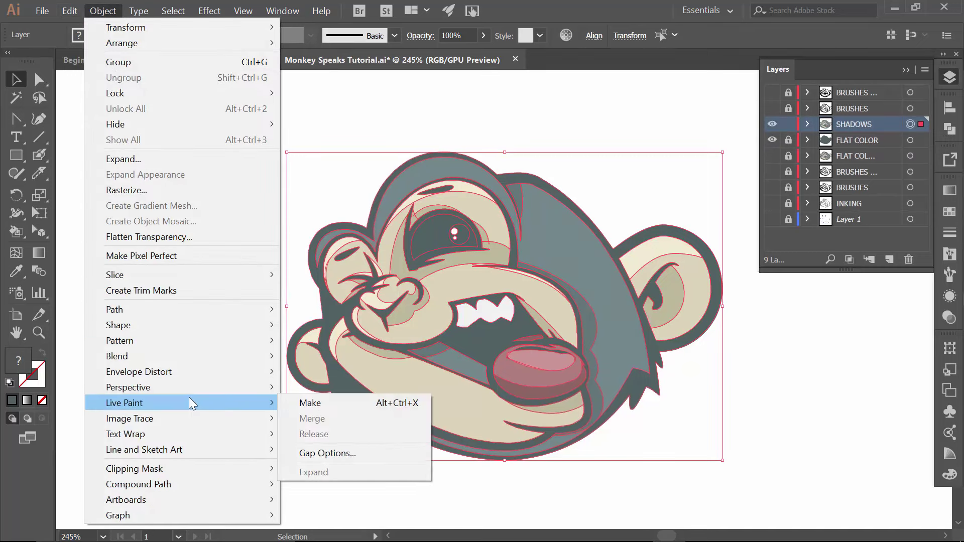
left_click(301, 403)
left_click(191, 353)
Fill the dark eye area white with the Live Paint Bucket.
key("k")
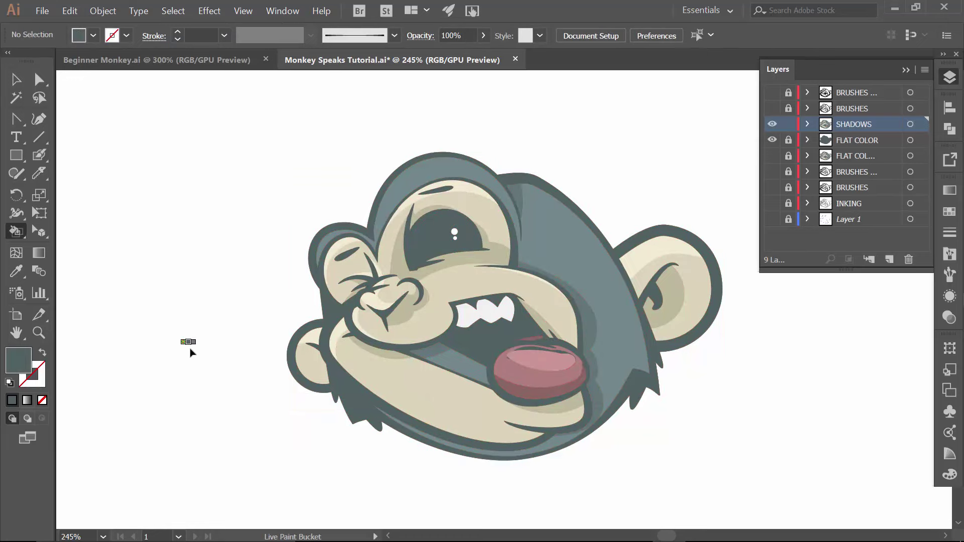
left_click(92, 35)
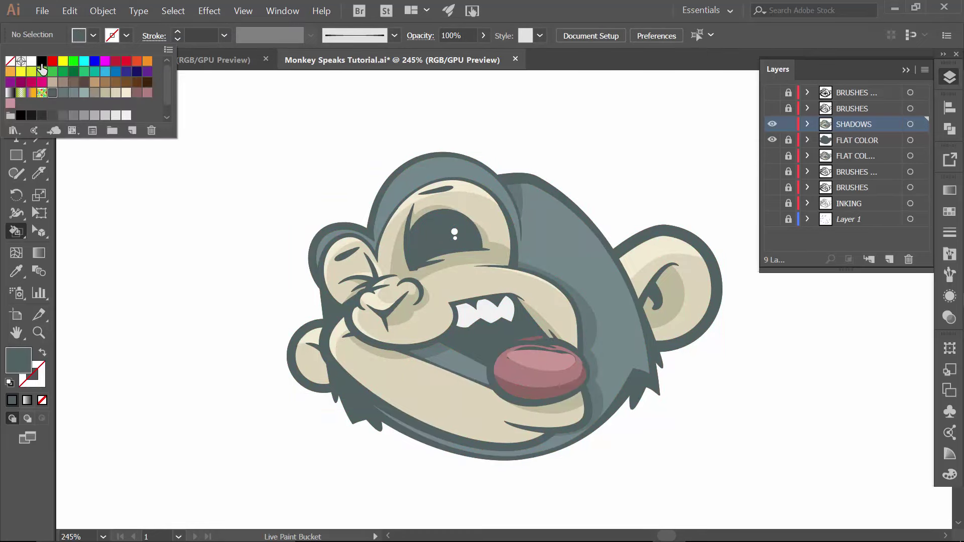
left_click(32, 62)
left_click(439, 239)
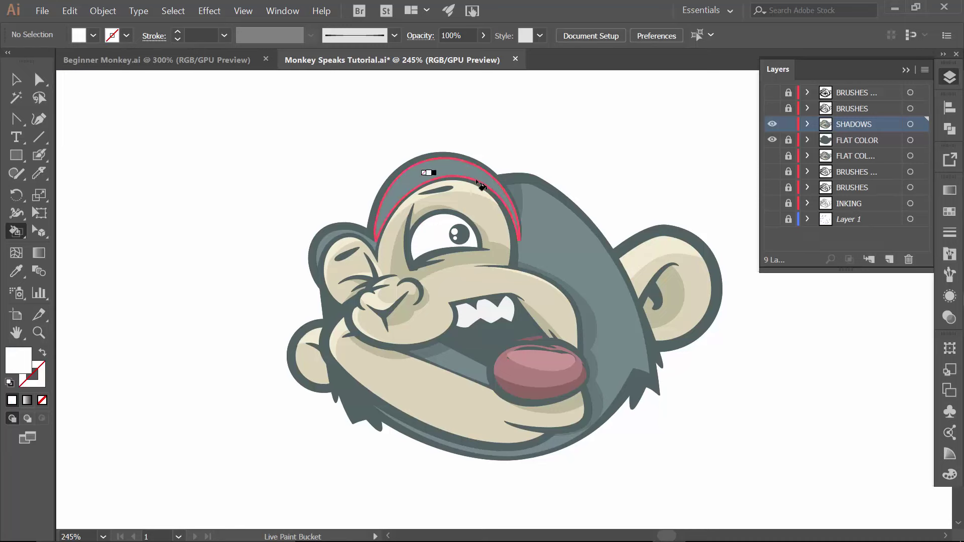
Lock SHADOWS, then unlock FLAT COLOR and select its artwork.
left_click(788, 125)
left_click(789, 140)
left_click(911, 140)
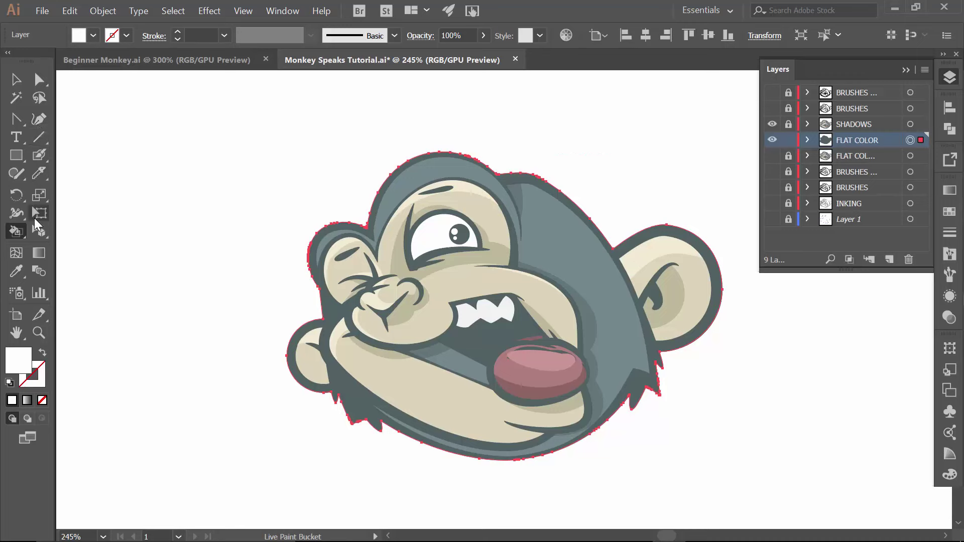
Add 'BL@H!' text above the monkey in the BadaBoom BB font.
left_click(16, 136)
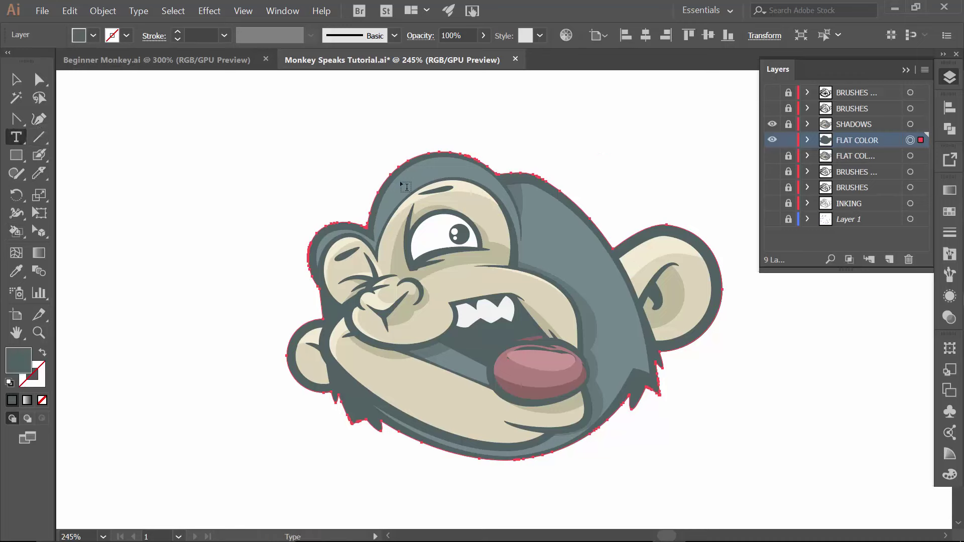
left_click(523, 143)
type("BL@H!")
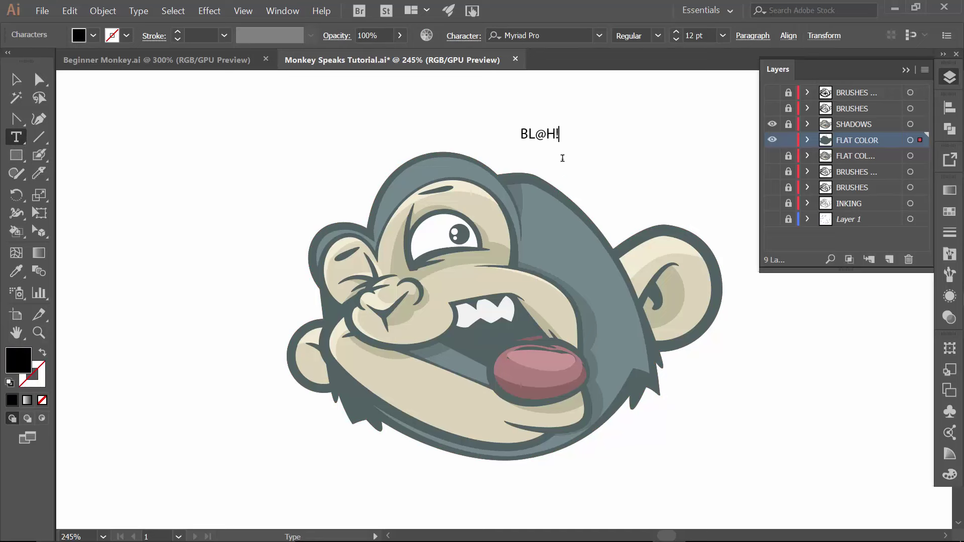
left_click_drag(560, 133, 514, 135)
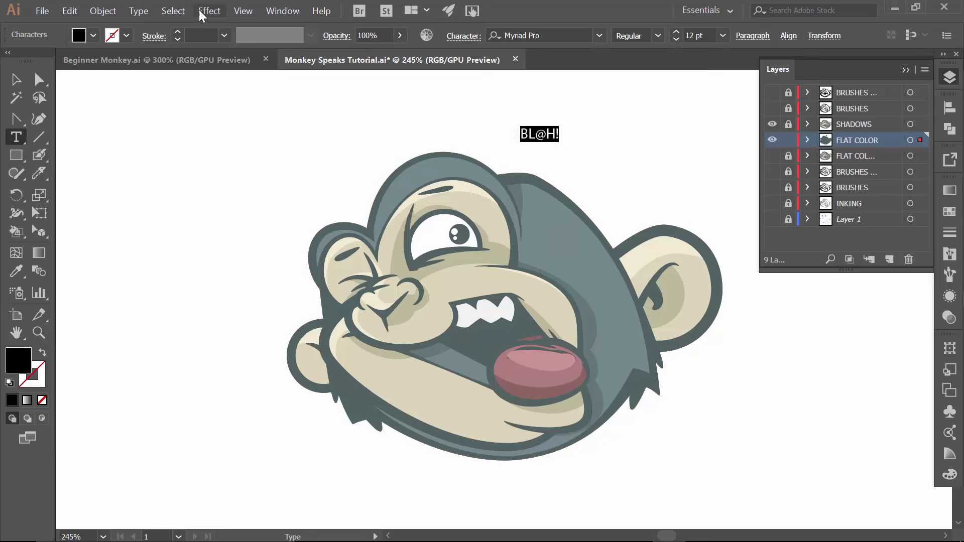
left_click(555, 36)
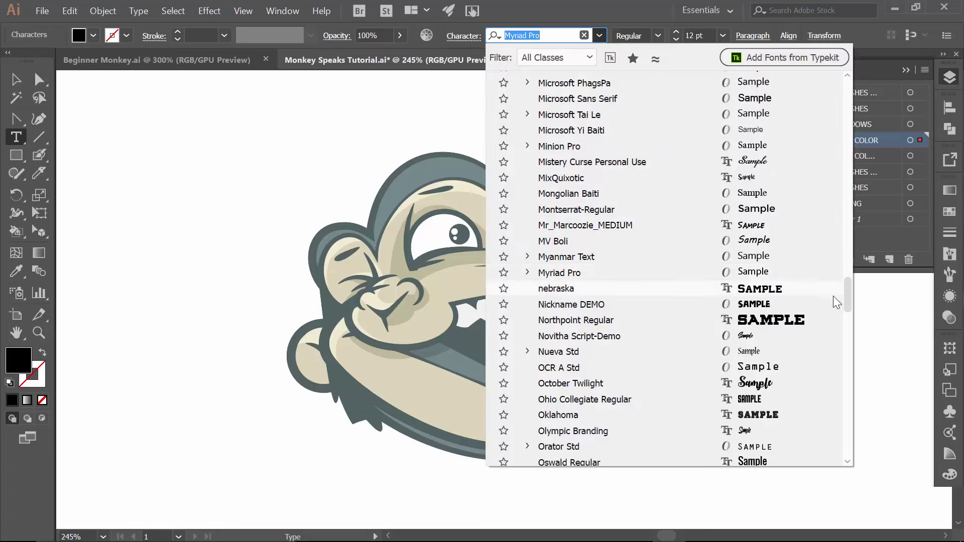
scroll(828, 201, "up", 15)
left_click(826, 99)
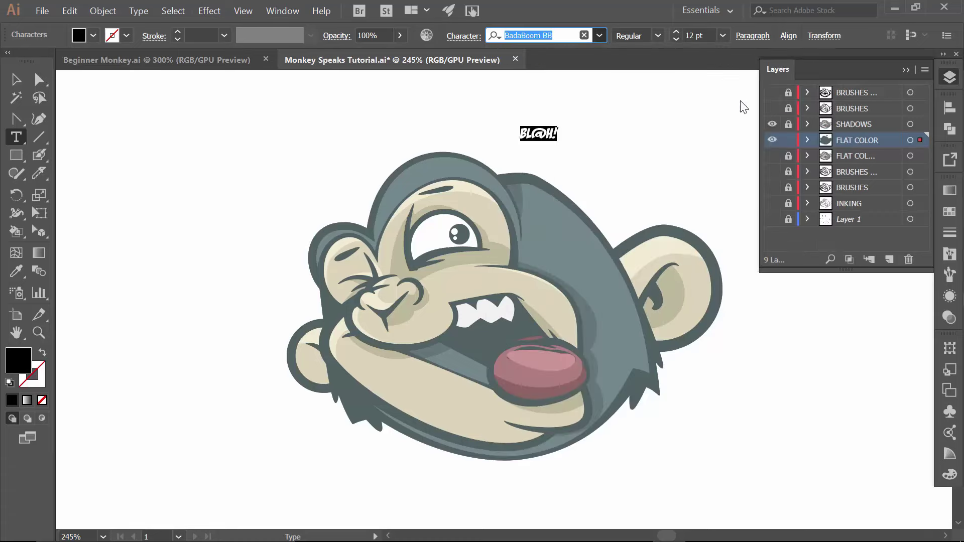
Enlarge the text to about 39 pt and fill it a pale slate grey.
left_click(16, 80)
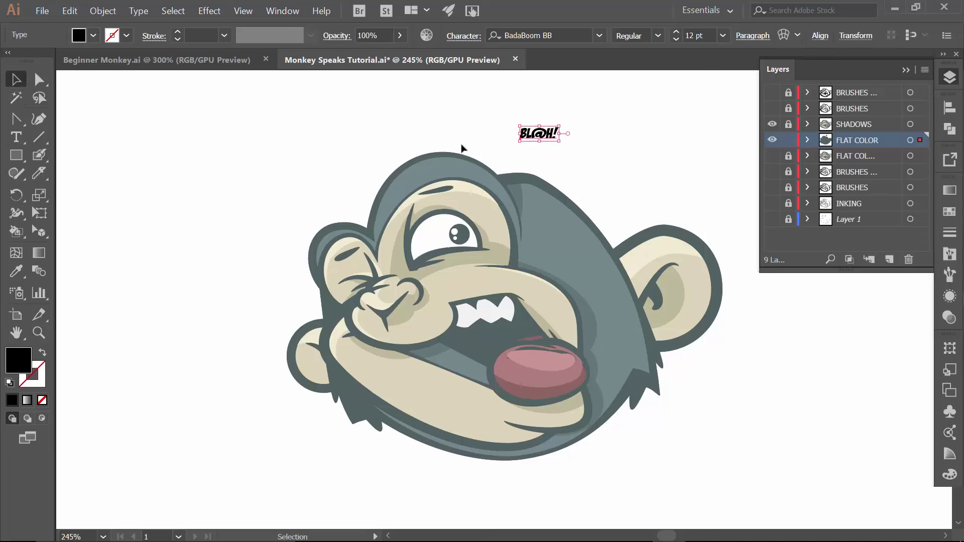
left_click_drag(560, 142, 647, 191)
left_click(86, 39)
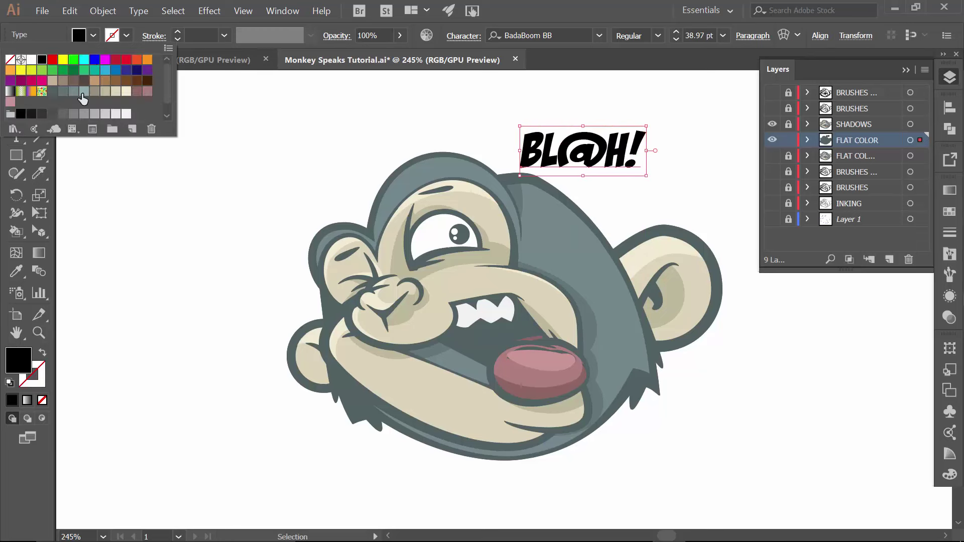
left_click(53, 91)
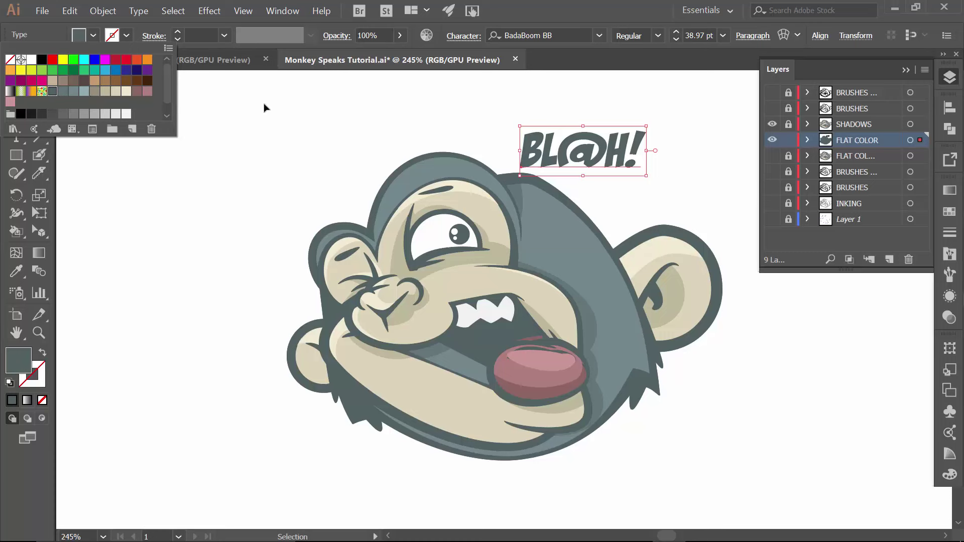
left_click(63, 91)
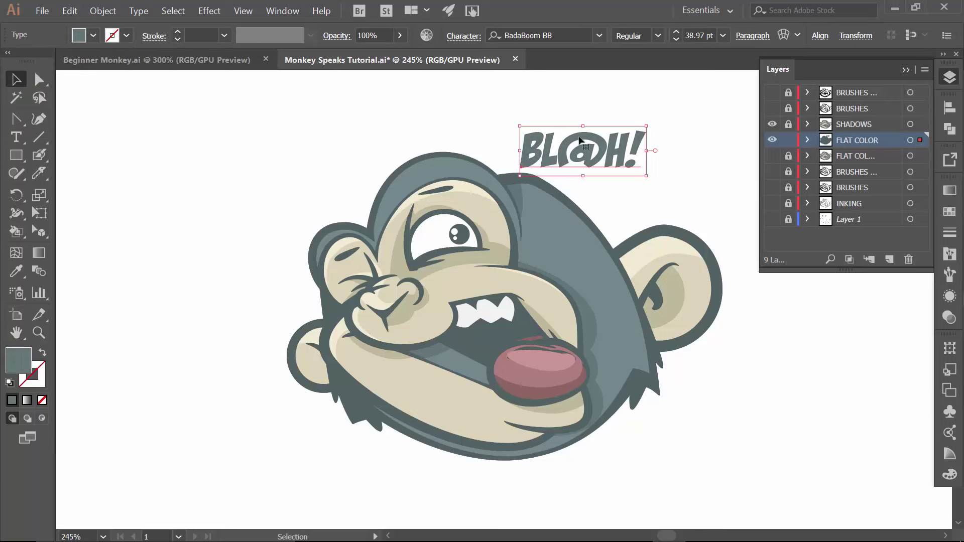
Tilt the text clockwise, enlarge it to about 44 pt, and shift it up-left.
left_click_drag(650, 122, 667, 148)
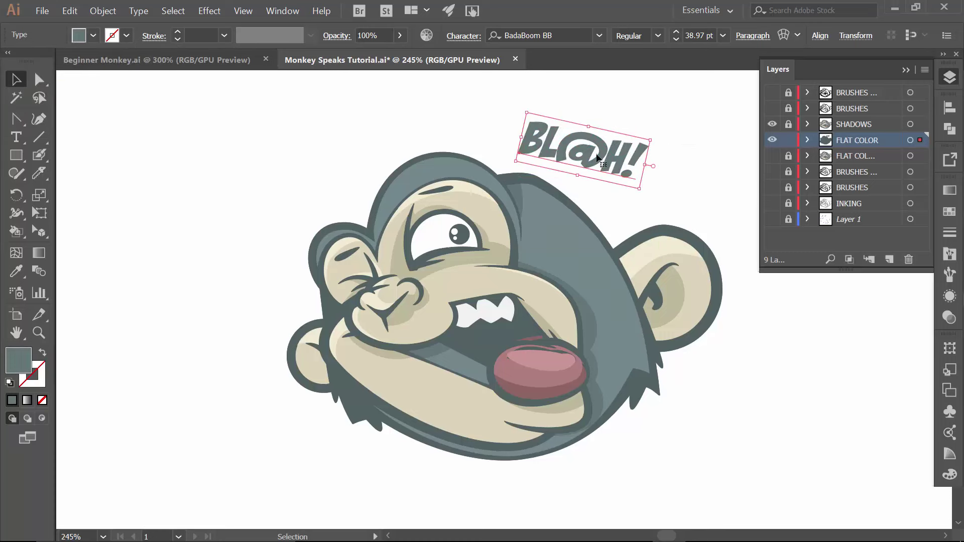
left_click_drag(601, 156, 596, 165)
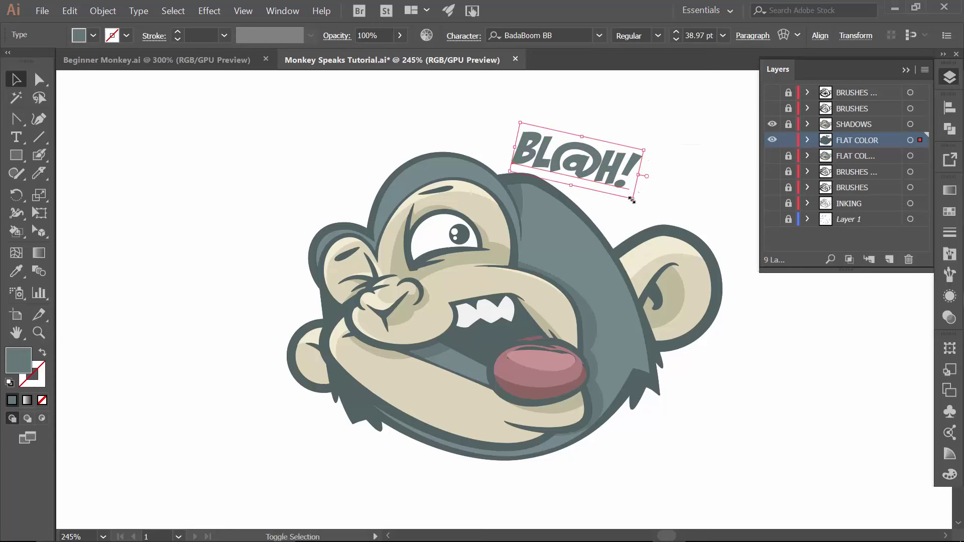
left_click_drag(633, 198, 648, 208)
left_click_drag(616, 172, 611, 167)
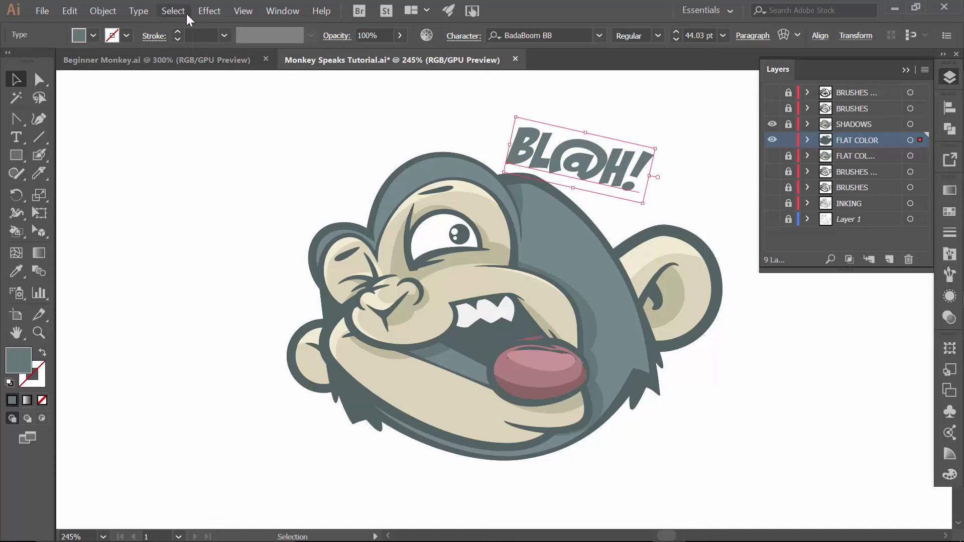
Apply an Arch warp to the text with increased bend and 26% horizontal distortion.
left_click(211, 11)
mouse_move(278, 234)
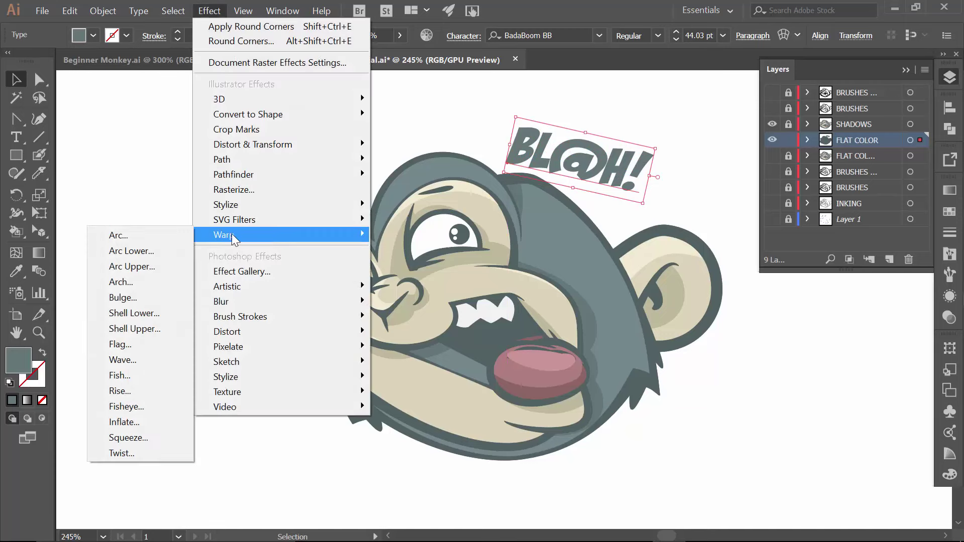
left_click(149, 236)
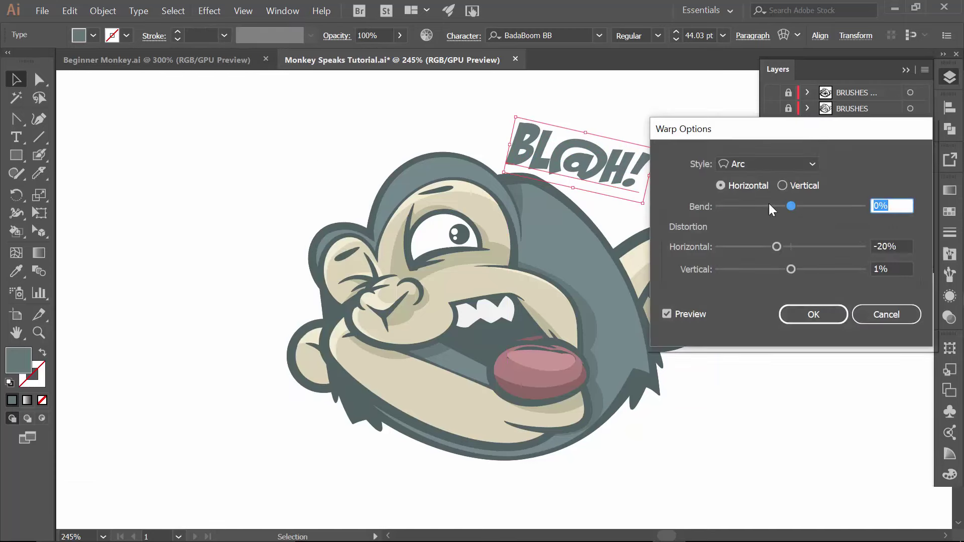
left_click_drag(794, 207, 812, 209)
left_click_drag(778, 246, 801, 245)
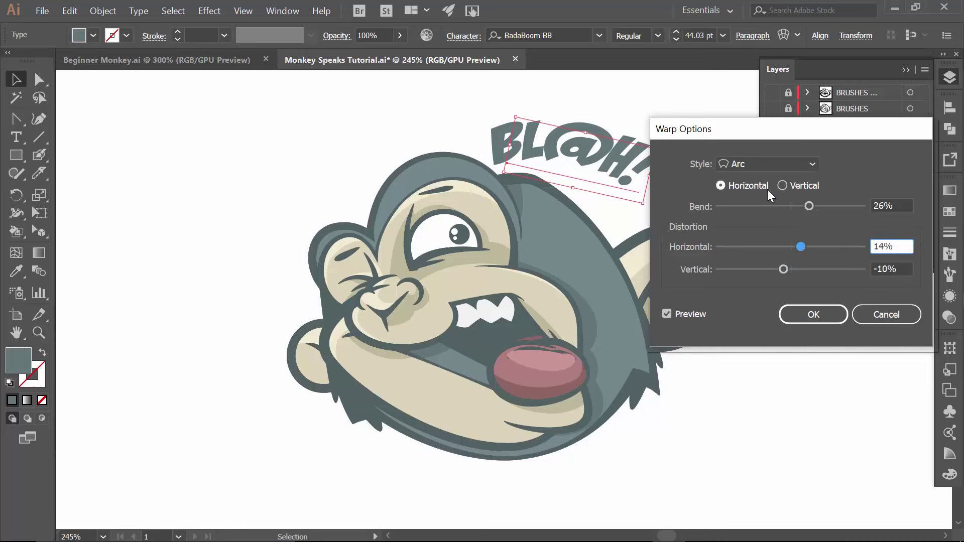
left_click(809, 205)
left_click_drag(808, 206, 815, 208)
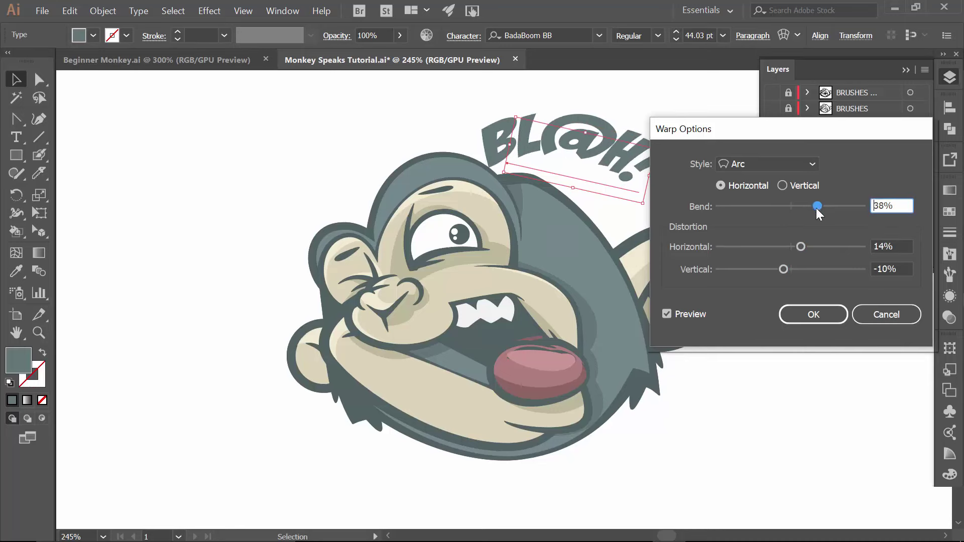
left_click(804, 167)
left_click(776, 234)
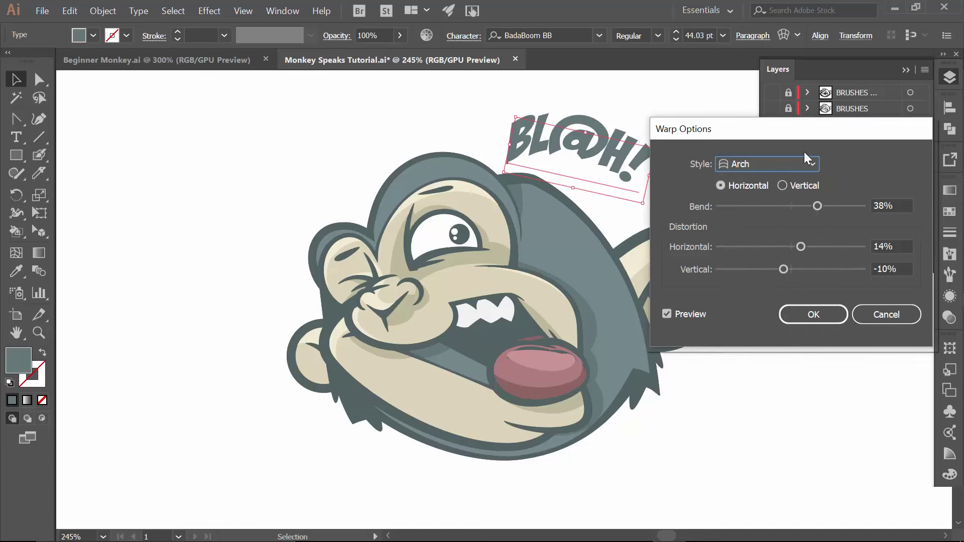
left_click_drag(821, 208, 821, 205)
left_click_drag(801, 248, 809, 249)
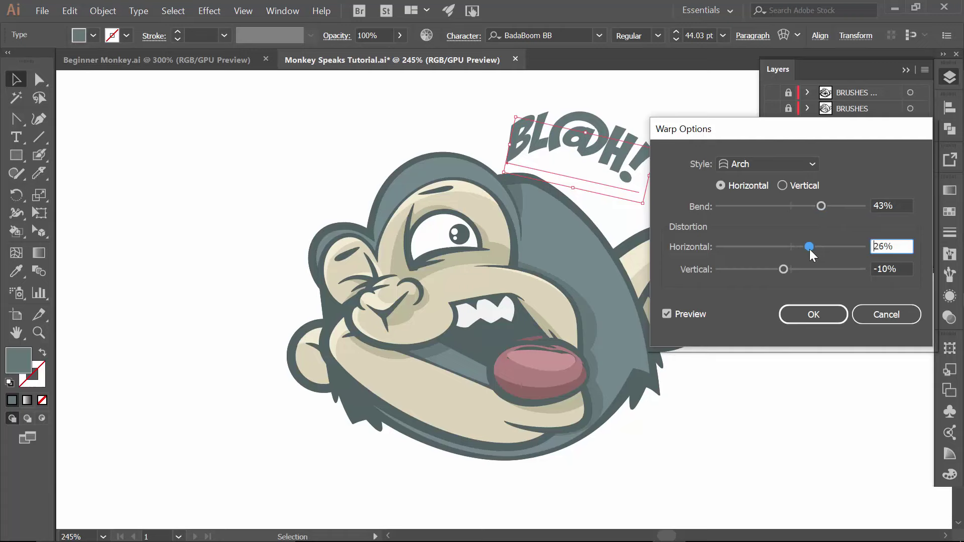
left_click(805, 310)
Expand the warped text's appearance, rotate it clockwise and lower it toward the head.
left_click(103, 10)
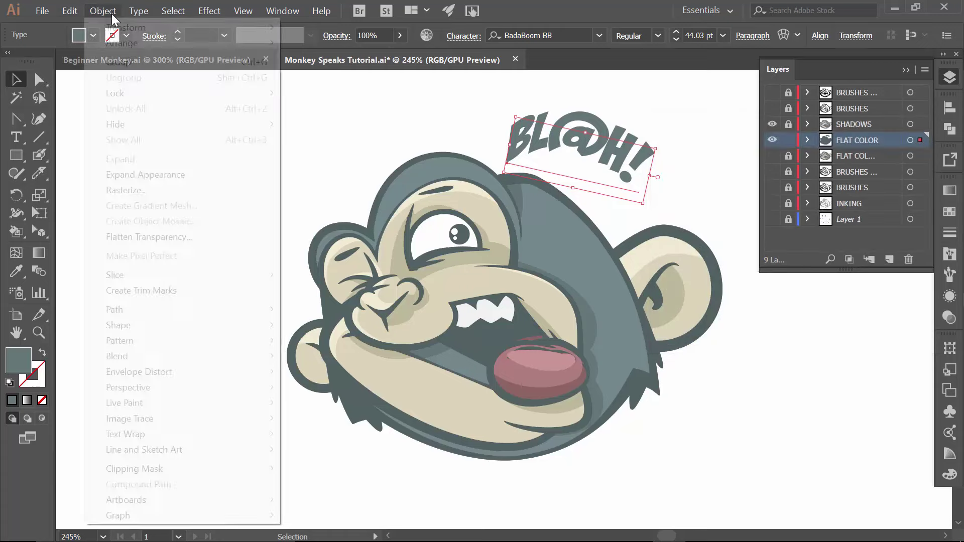
left_click(201, 174)
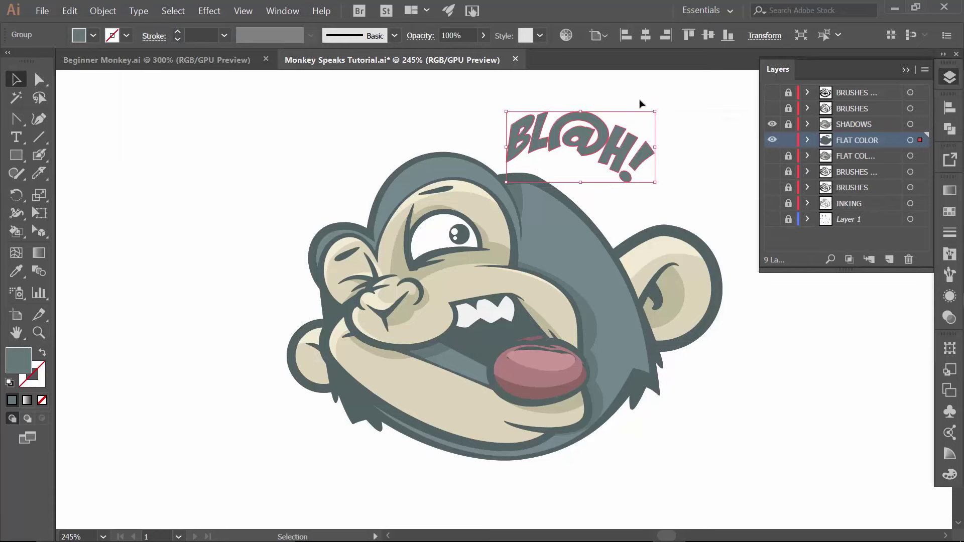
left_click(661, 107)
left_click(644, 136)
left_click_drag(655, 106, 666, 138)
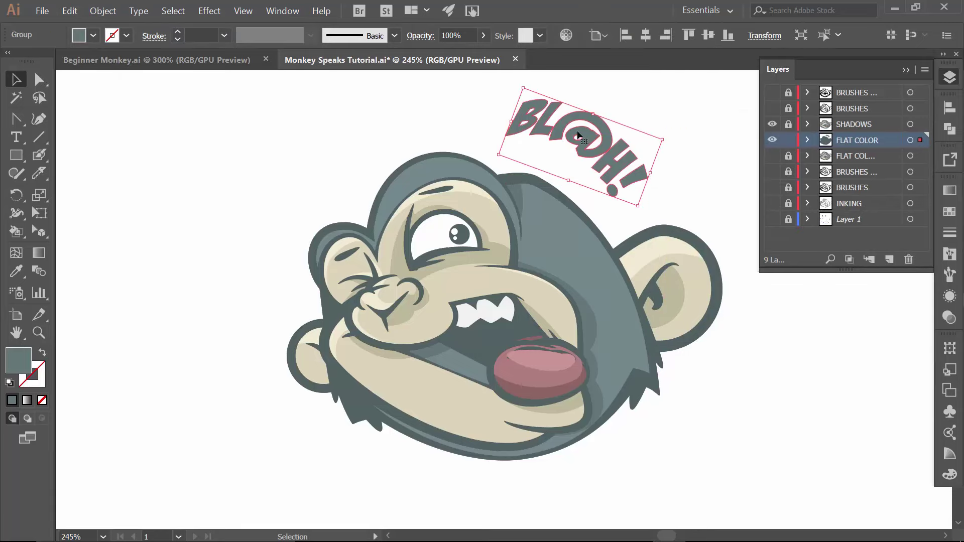
left_click_drag(568, 126, 557, 156)
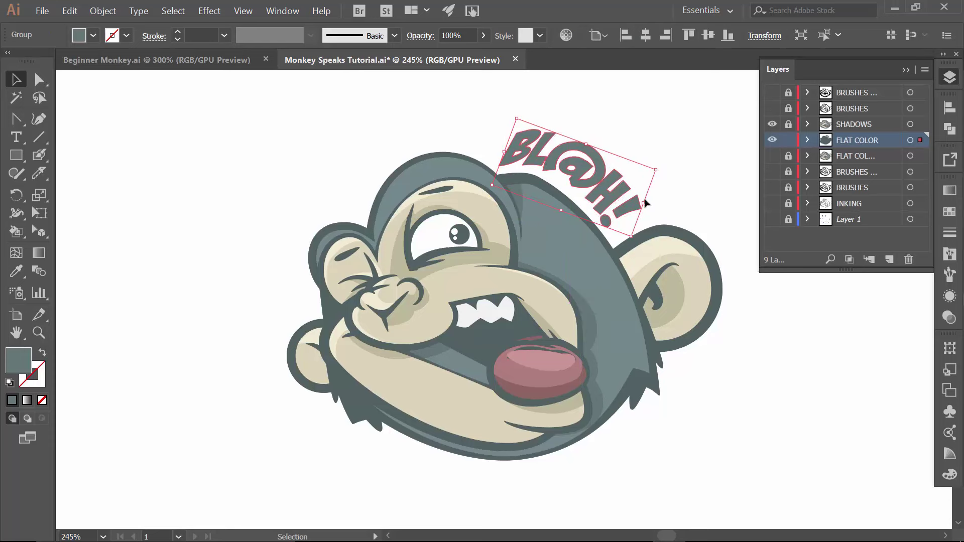
Stretch, rotate and nudge the lettering to hug the top-right of the head.
left_click_drag(643, 202, 662, 213)
mouse_move(681, 176)
left_mouse_down()
mouse_move(680, 184)
mouse_move(696, 178)
left_mouse_up()
key("Left")
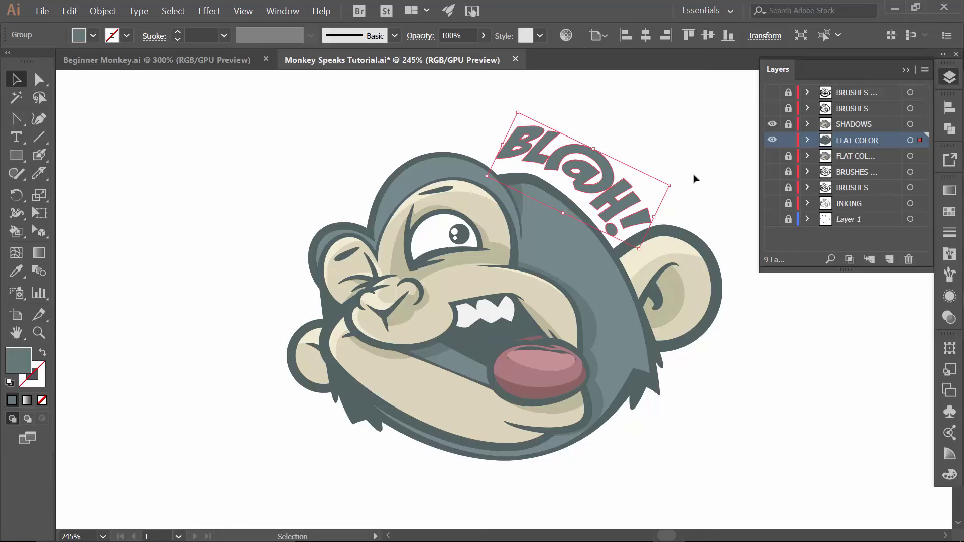
key("Left")
key("Up")
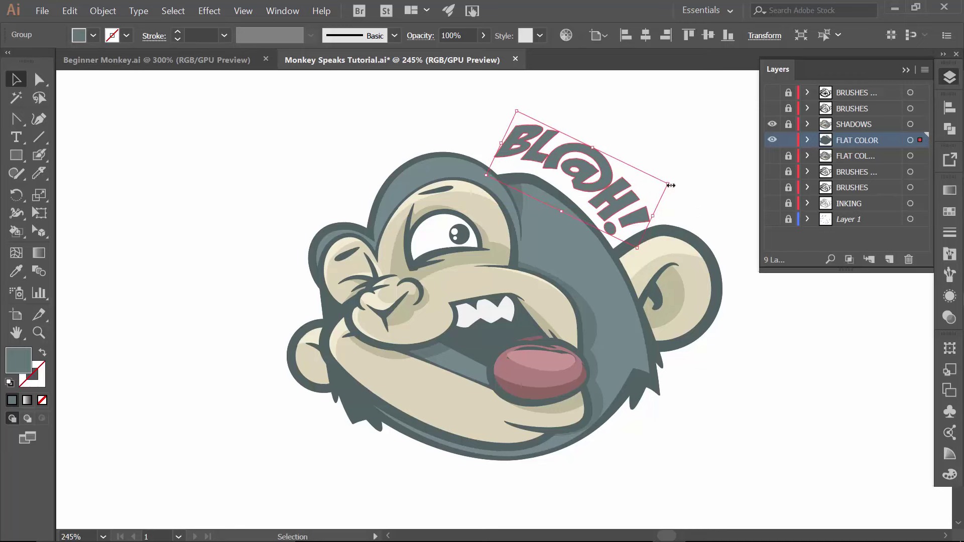
left_click_drag(674, 183, 674, 176)
left_click_drag(500, 151, 505, 151)
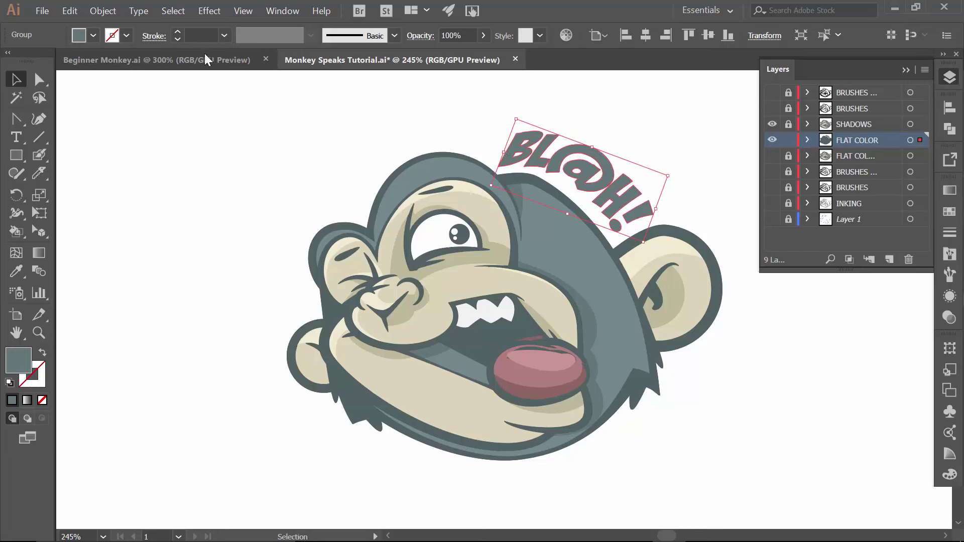
Fill the BL@H! lettering with the dark grey swatch.
left_click(94, 36)
left_click(52, 93)
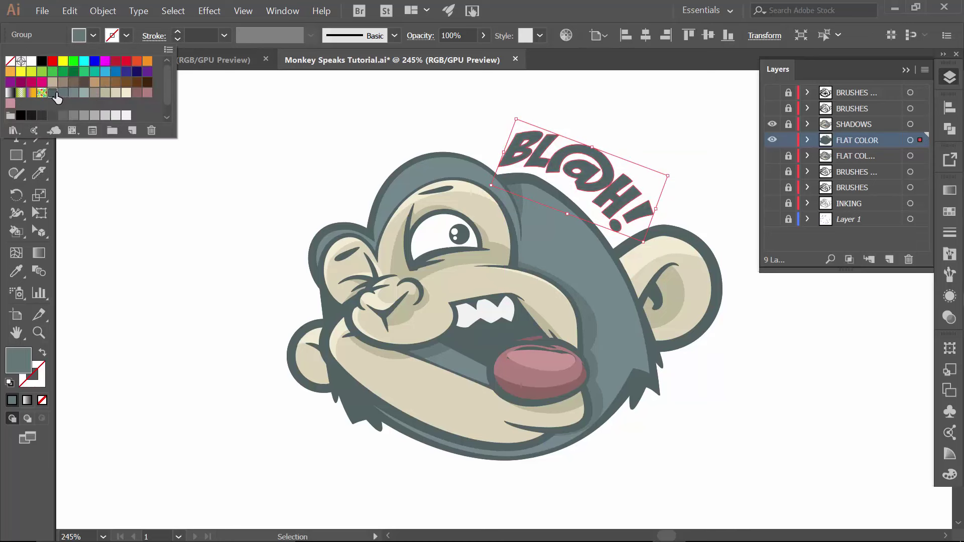
left_click(302, 116)
left_click(301, 116)
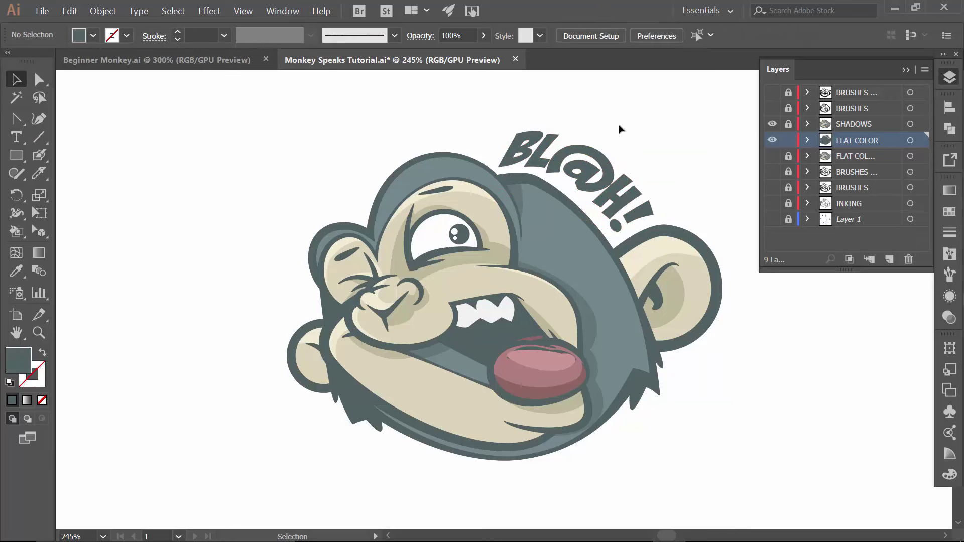
Toggle the SHADOWS layer off and on to compare, then select the FLAT COLOR artwork.
left_click(773, 126)
left_click(772, 126)
left_click(772, 126)
left_click(773, 126)
left_click(910, 141)
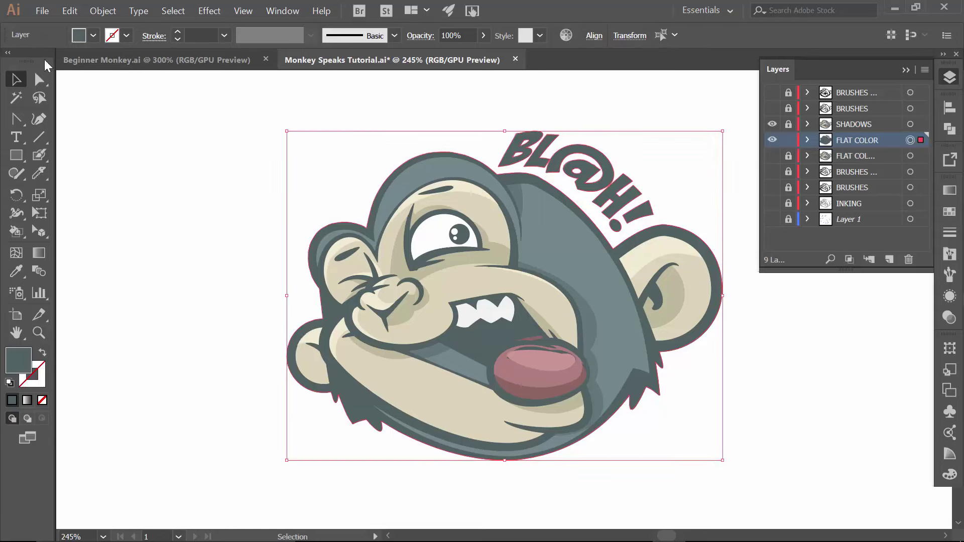
Offset the monkey-and-lettering silhouette by 0.1 in with Round joins, checking it in preview.
left_click(109, 12)
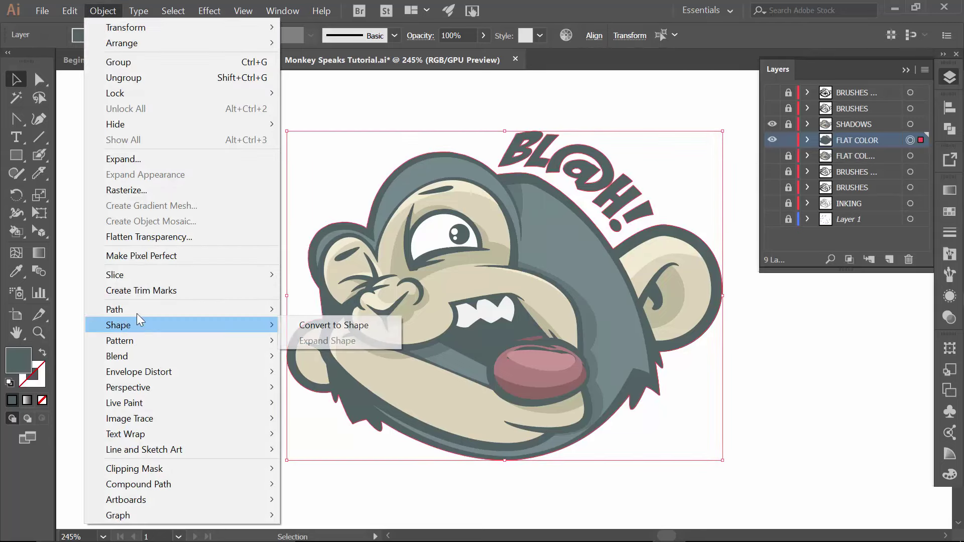
mouse_move(138, 309)
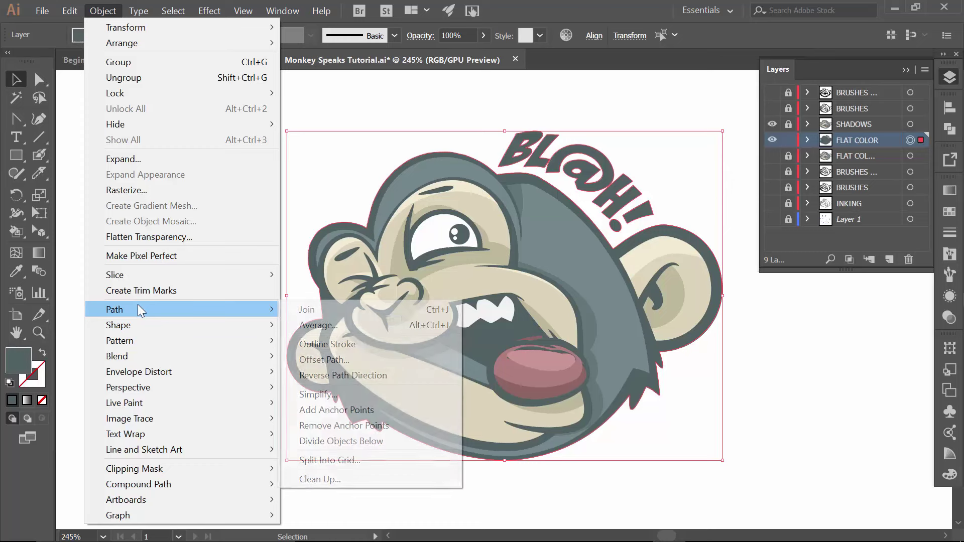
left_click(330, 360)
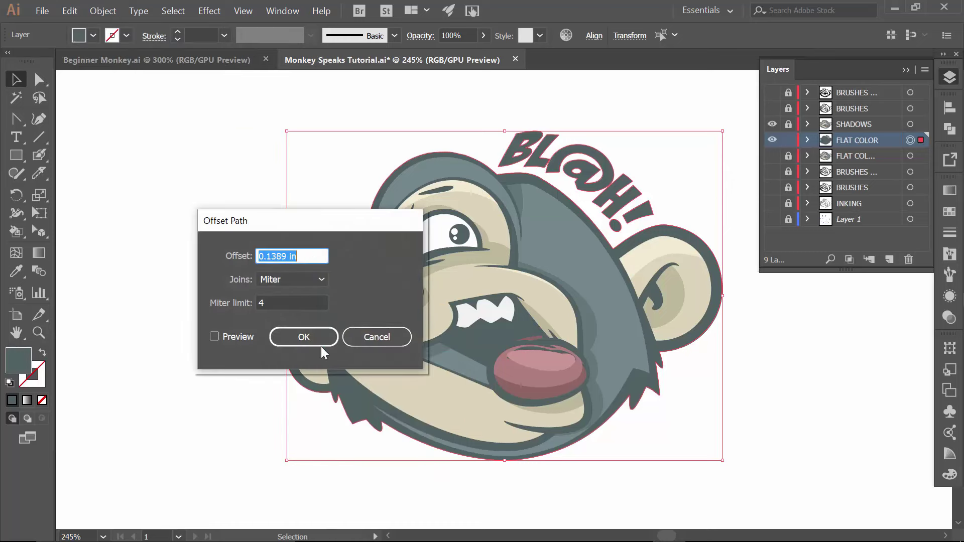
left_click_drag(194, 149, 153, 140)
left_click(103, 248)
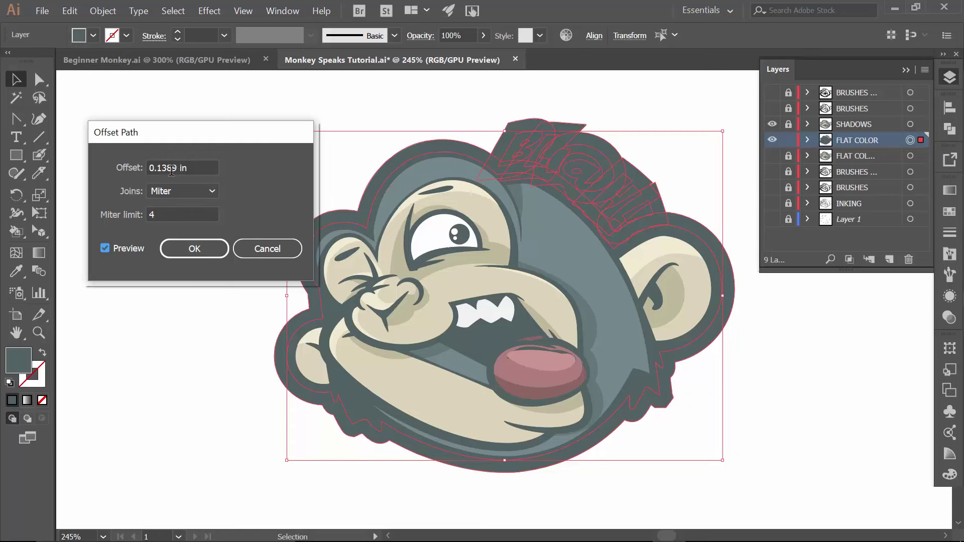
left_click_drag(164, 168, 176, 168)
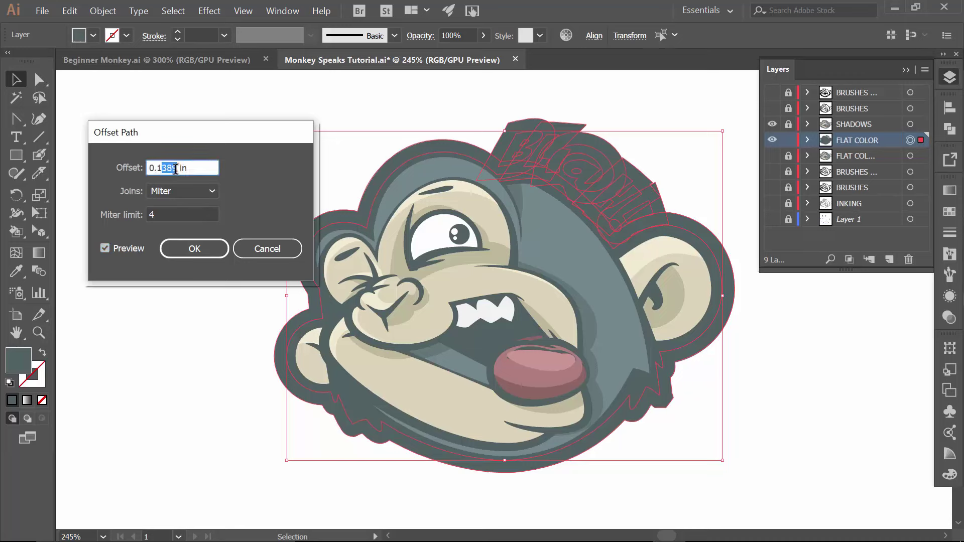
key("BackSpace")
left_click(176, 215)
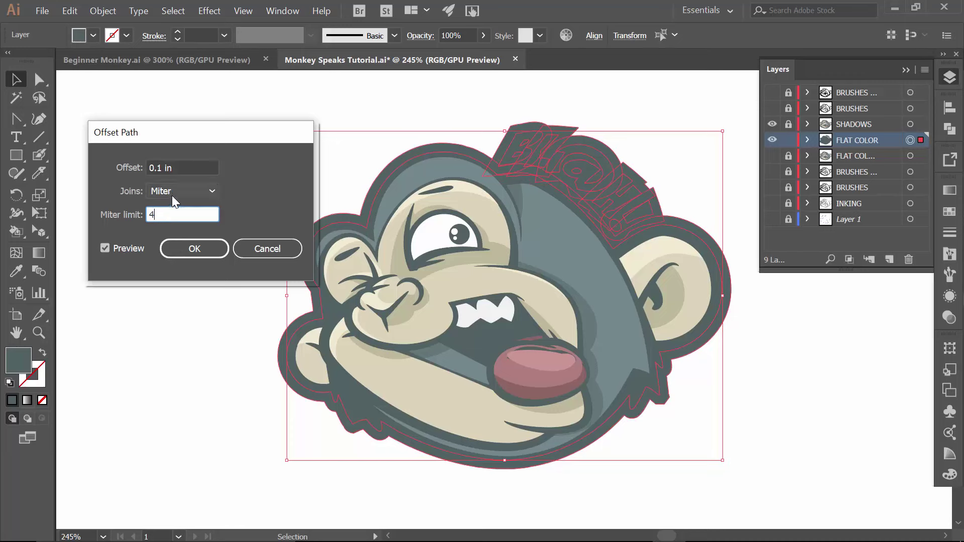
left_click(172, 194)
left_click(176, 224)
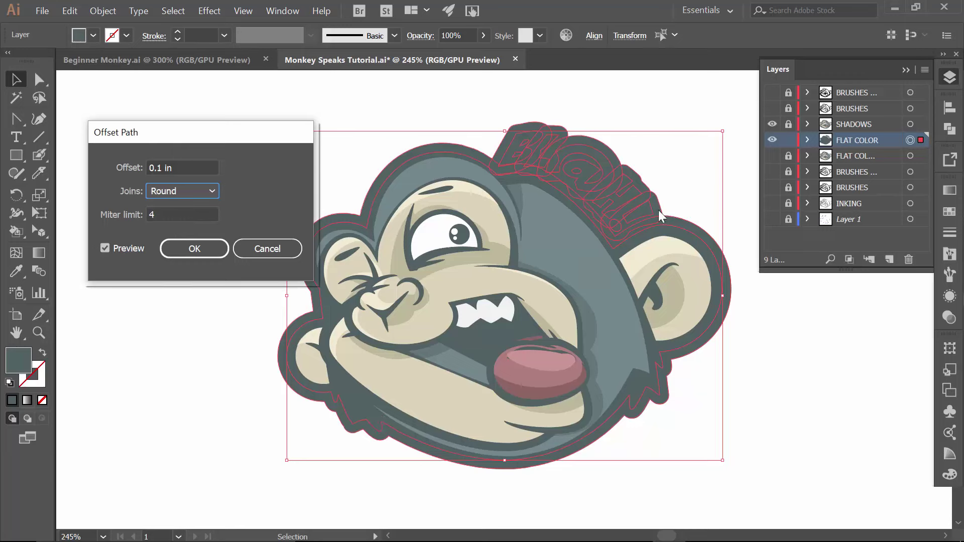
left_click(199, 253)
Fill the offset outline with a beige swatch and unite its pieces into one shape.
left_click(94, 36)
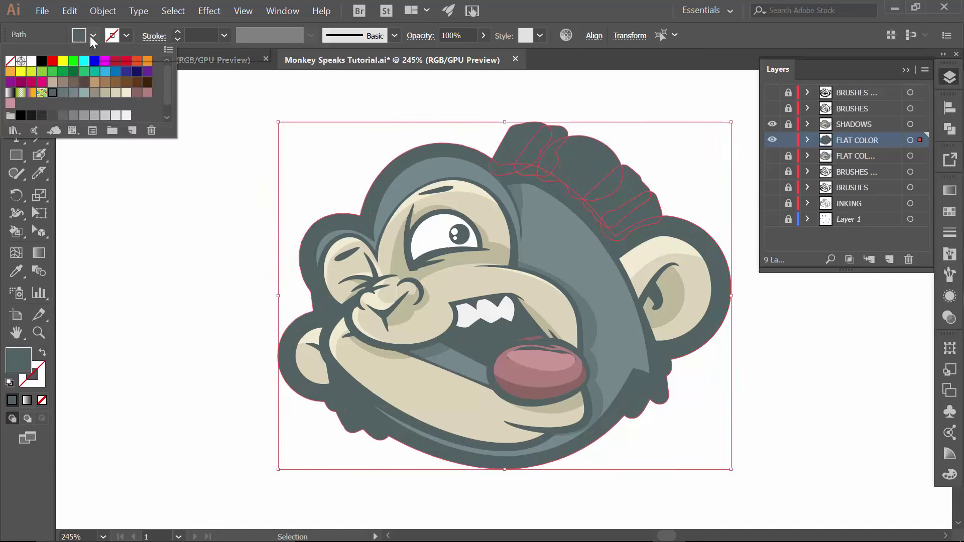
left_click(116, 93)
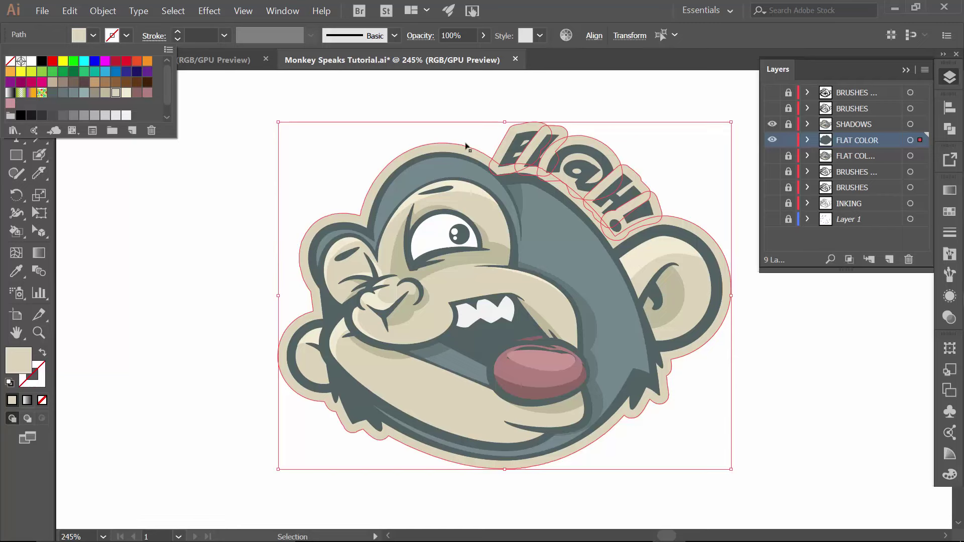
left_click(949, 128)
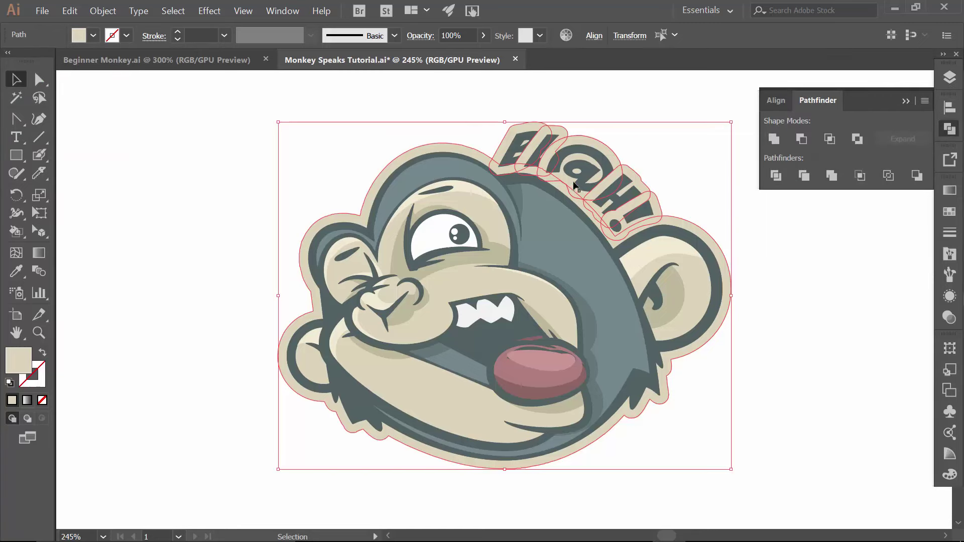
left_click(780, 139)
Send the merged beige outline to the back behind all artwork, then deselect.
right_click(606, 166)
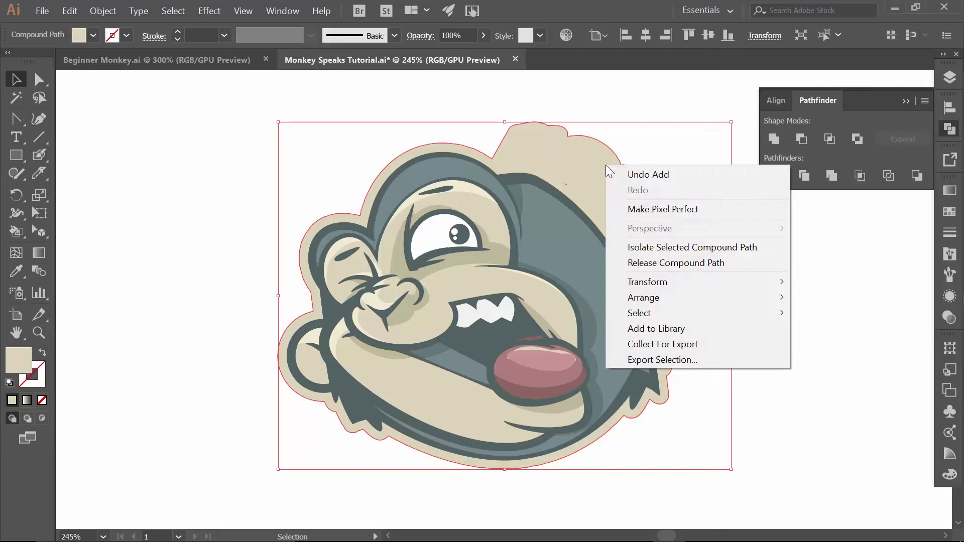
mouse_move(652, 300)
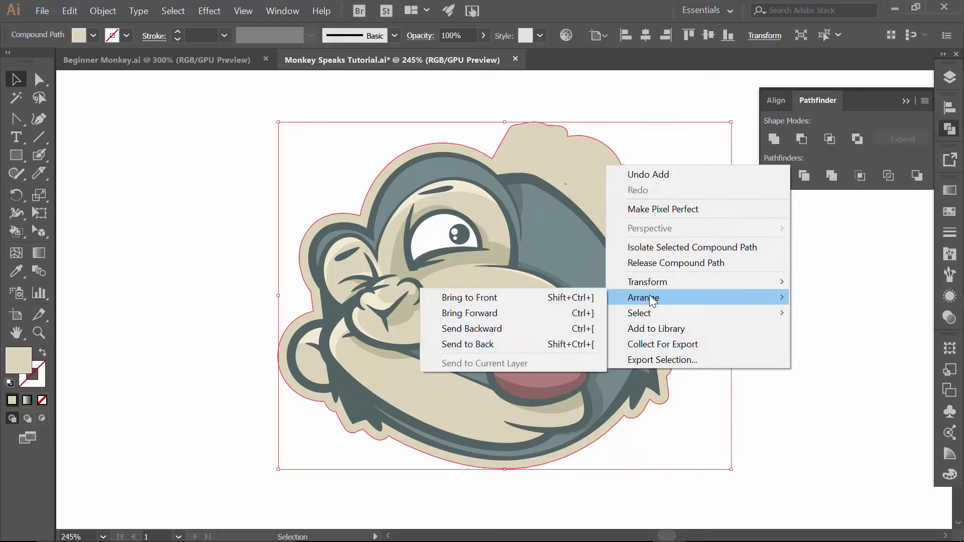
left_click(531, 343)
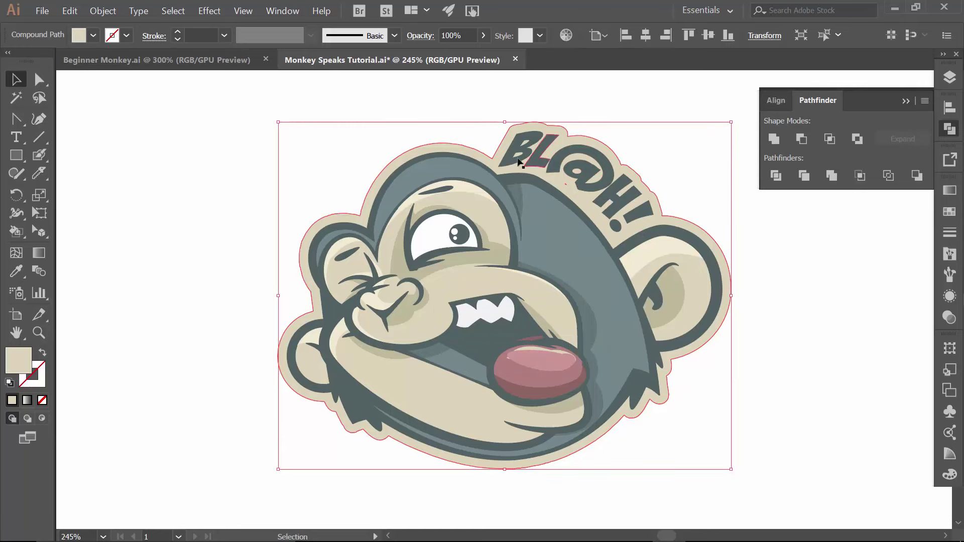
left_click(803, 296)
left_click(906, 99)
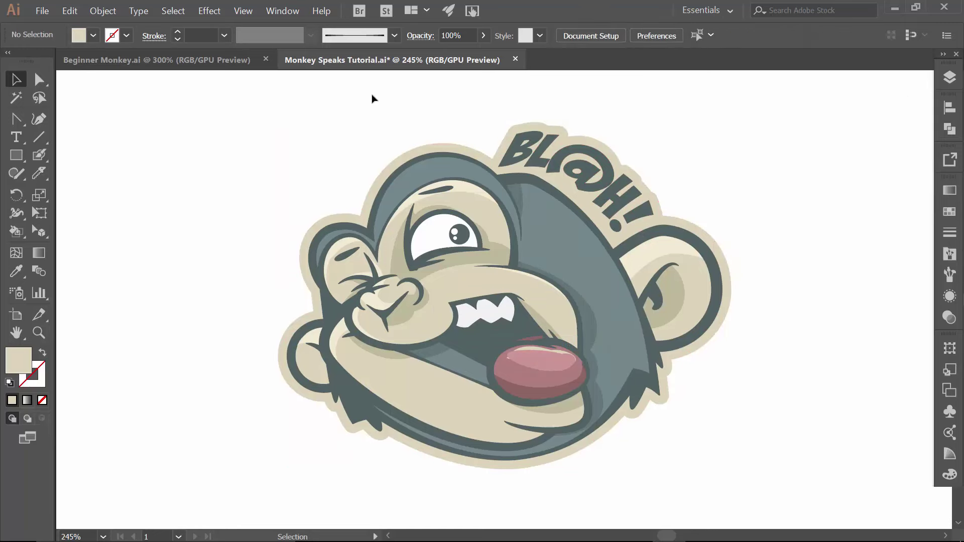
left_click(16, 156)
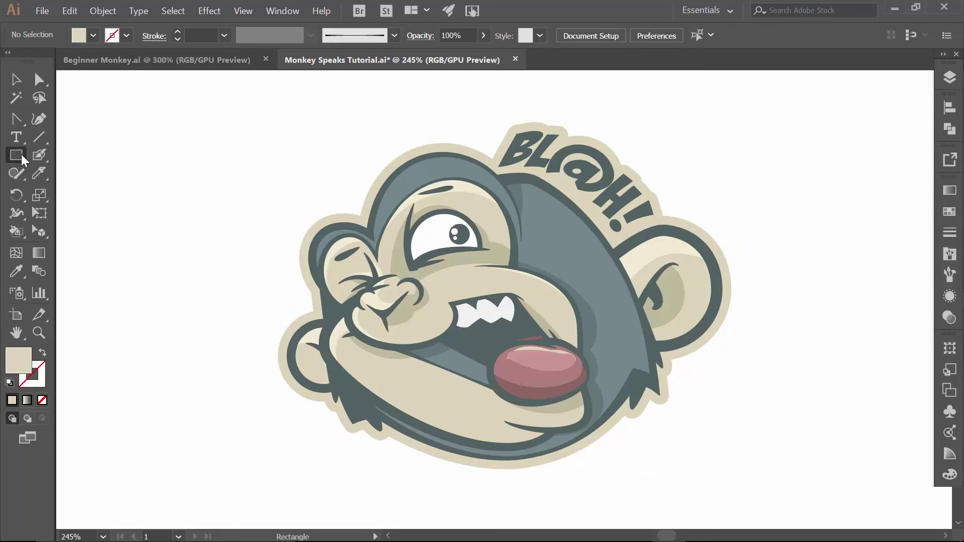
Draw a light cream-filled rectangle covering the whole artboard.
left_click(92, 35)
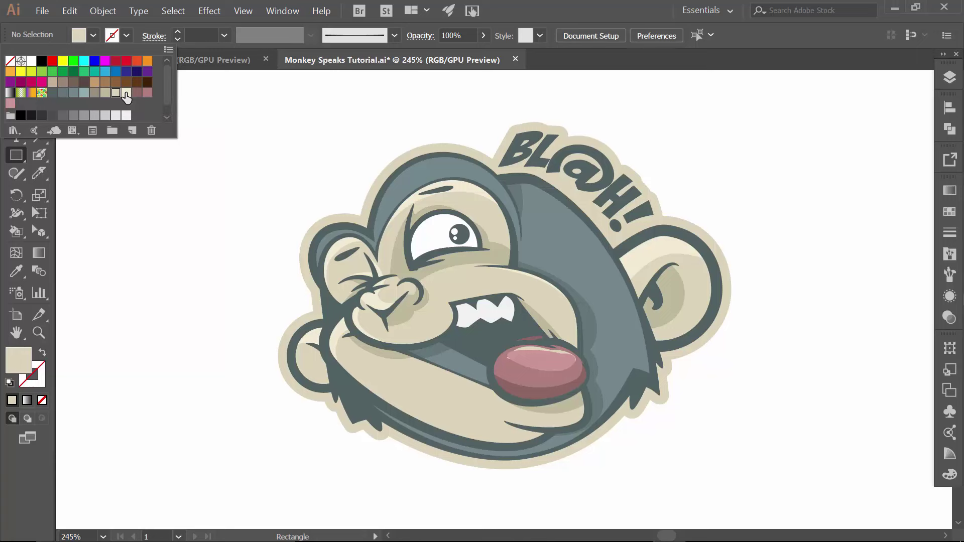
left_click(126, 93)
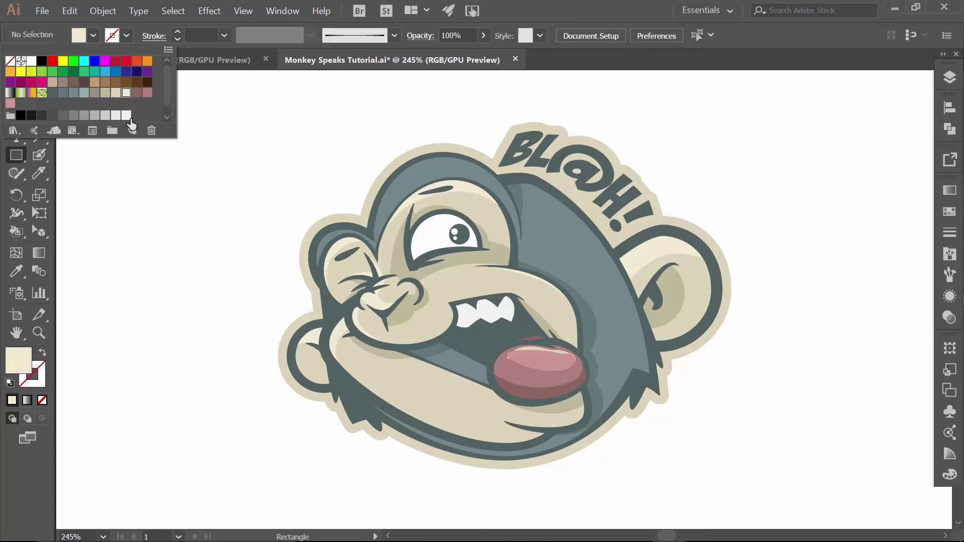
left_click(372, 58)
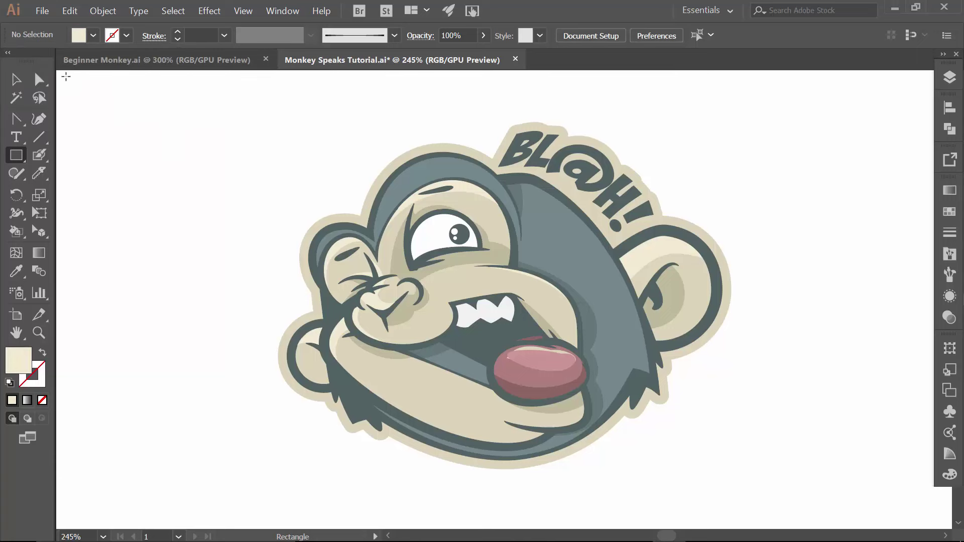
left_click_drag(61, 77, 945, 522)
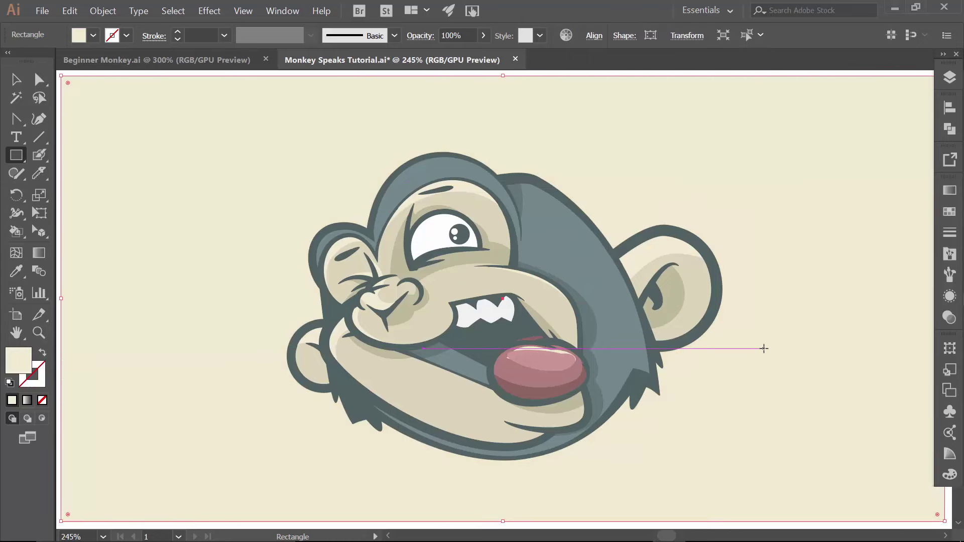
Send the cream rectangle backward so it sits behind the monkey sticker.
key("v")
right_click(593, 161)
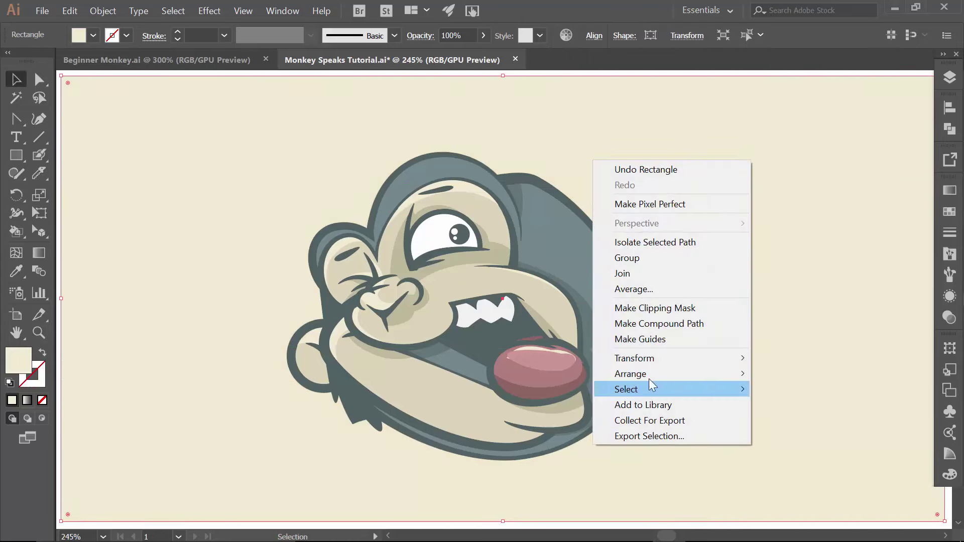
mouse_move(646, 376)
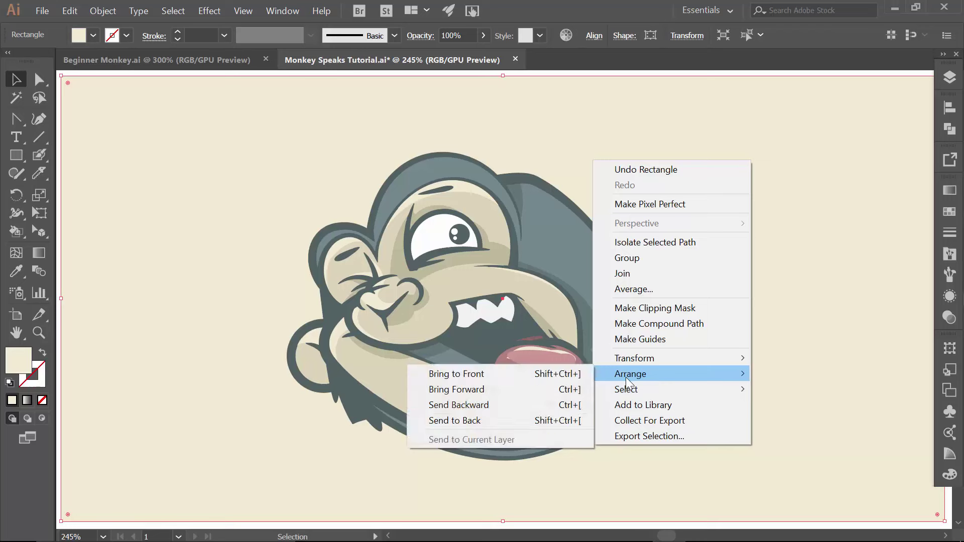
left_click(435, 405)
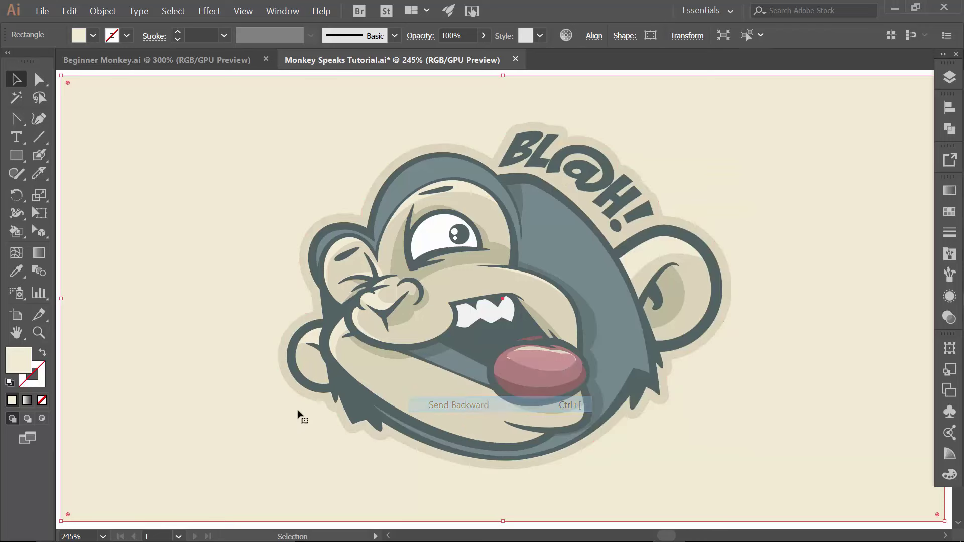
left_click(527, 369)
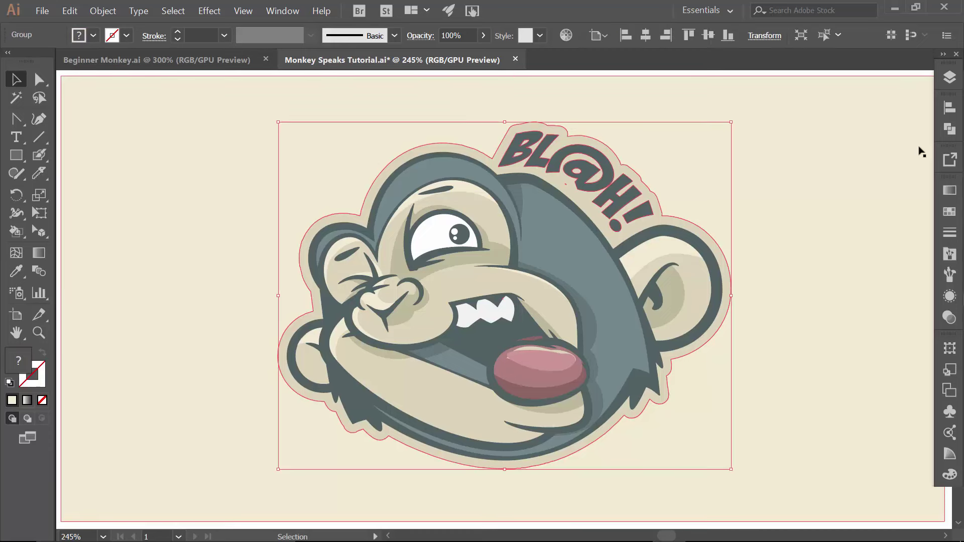
left_click(190, 263)
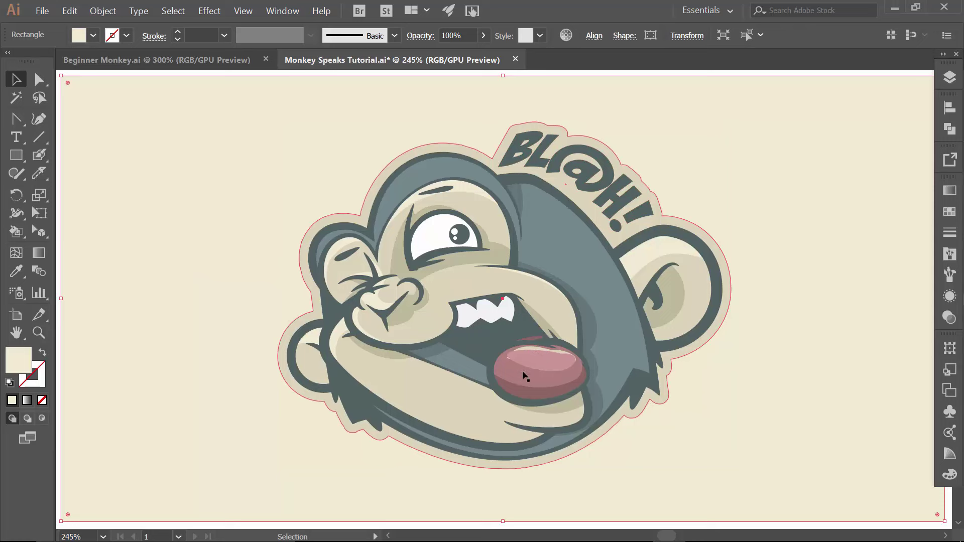
Lock the FLAT COLOR layer, unlock SHADOWS and make SHADOWS the active layer.
left_click(943, 82)
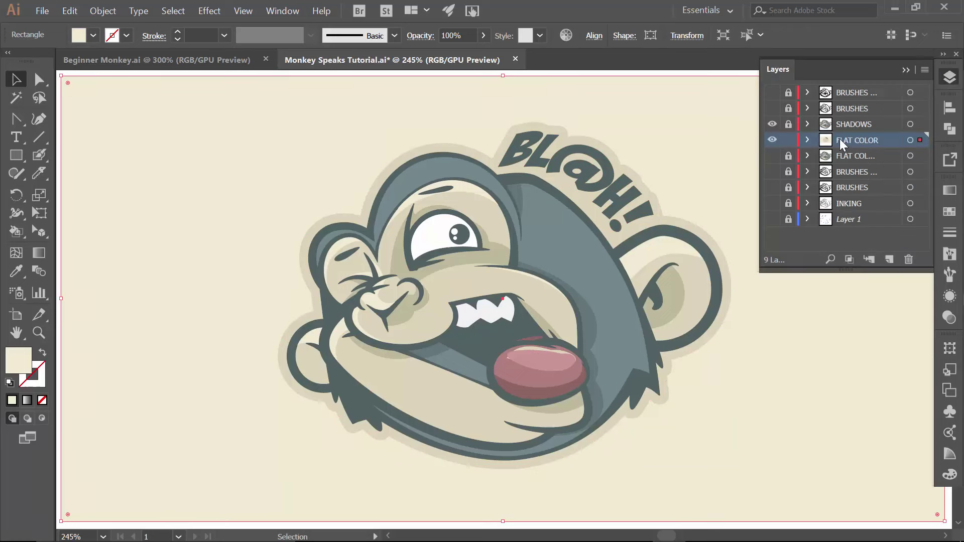
left_click(789, 141)
left_click(788, 124)
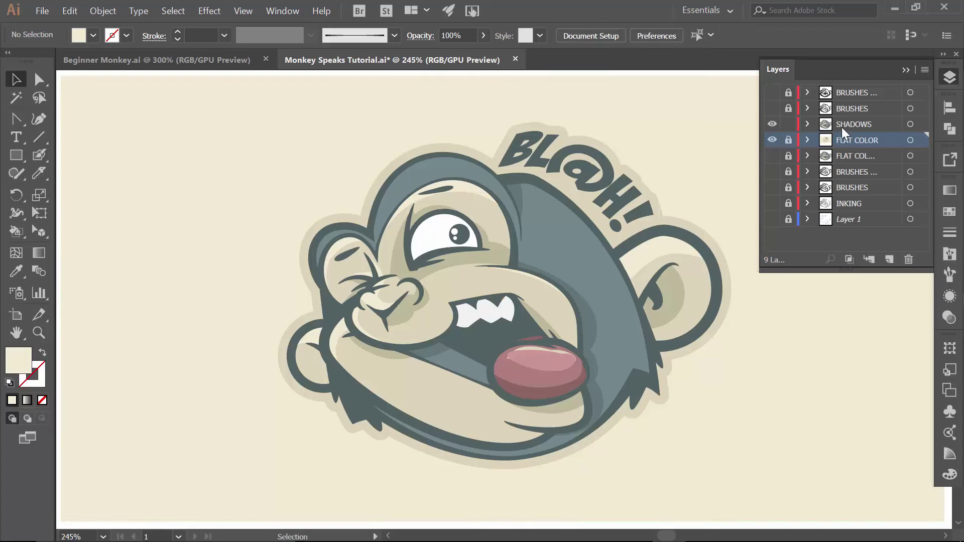
left_click(842, 128)
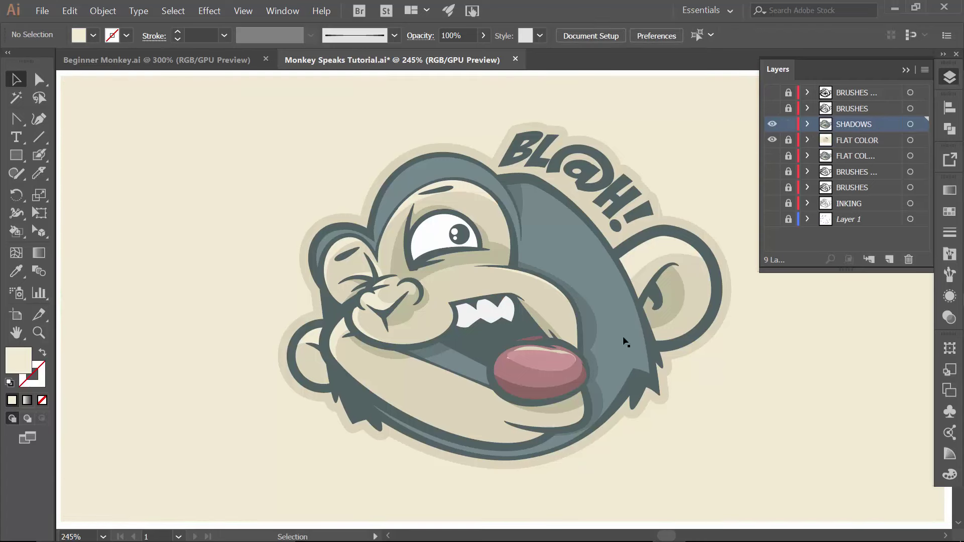
Expand the SHADOWS Live Paint group with Object > Expand.
left_click(528, 378)
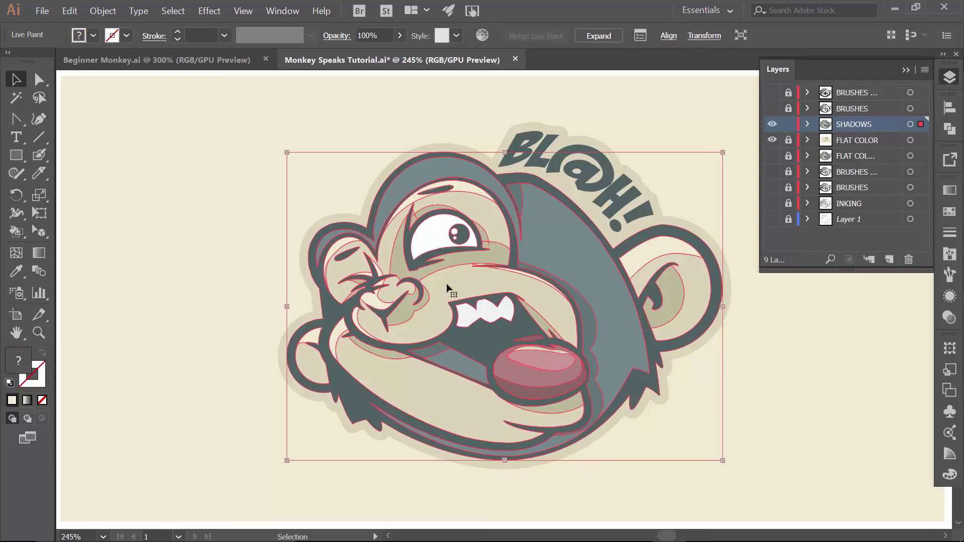
left_click(103, 11)
left_click(132, 165)
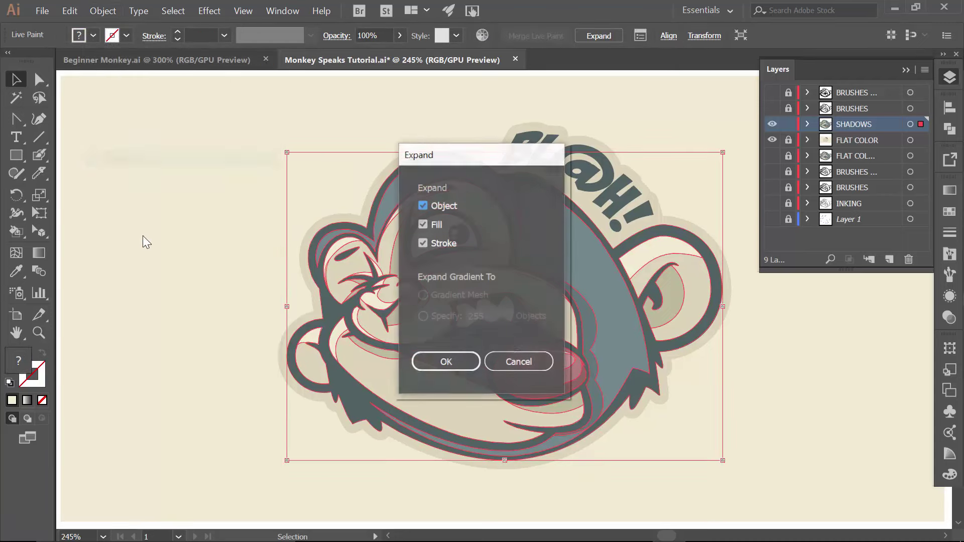
left_click(445, 362)
Ungroup the expanded shadow artwork into separate shapes and check the lip shadows.
left_click(134, 271)
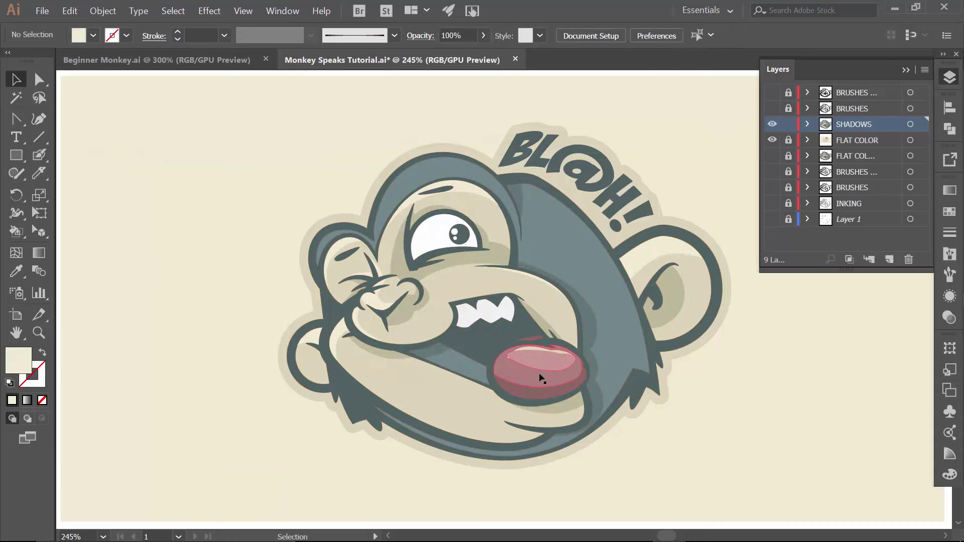
left_click(538, 377)
right_click(538, 372)
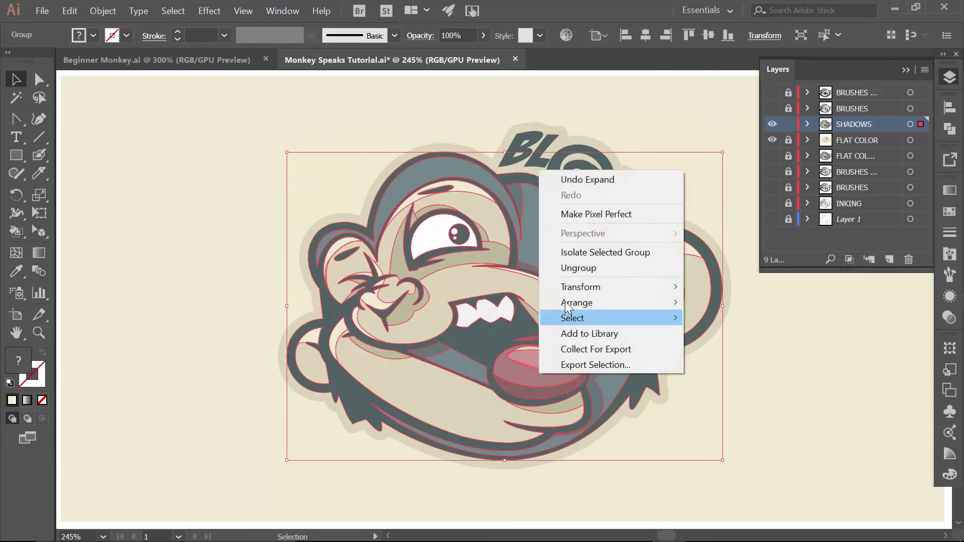
left_click(572, 268)
left_click(716, 398)
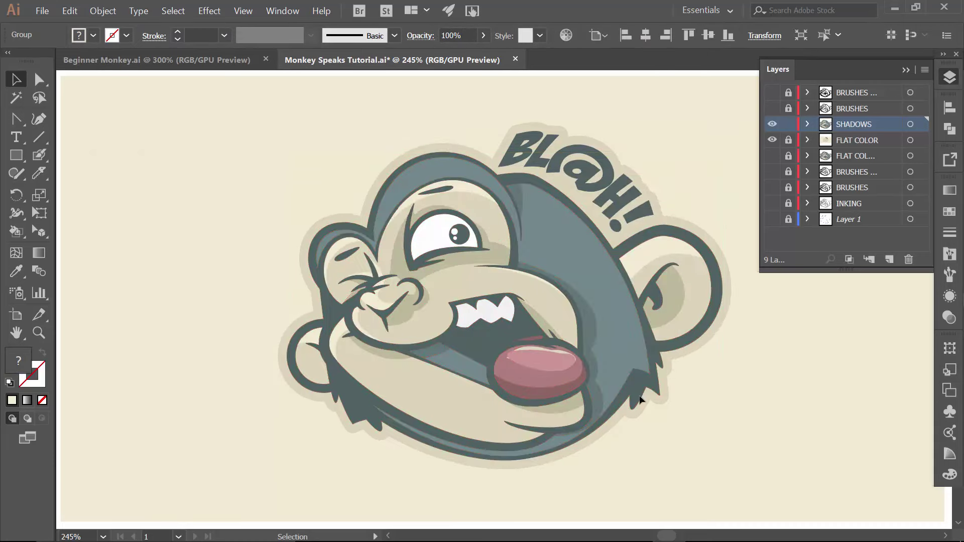
left_click(545, 381)
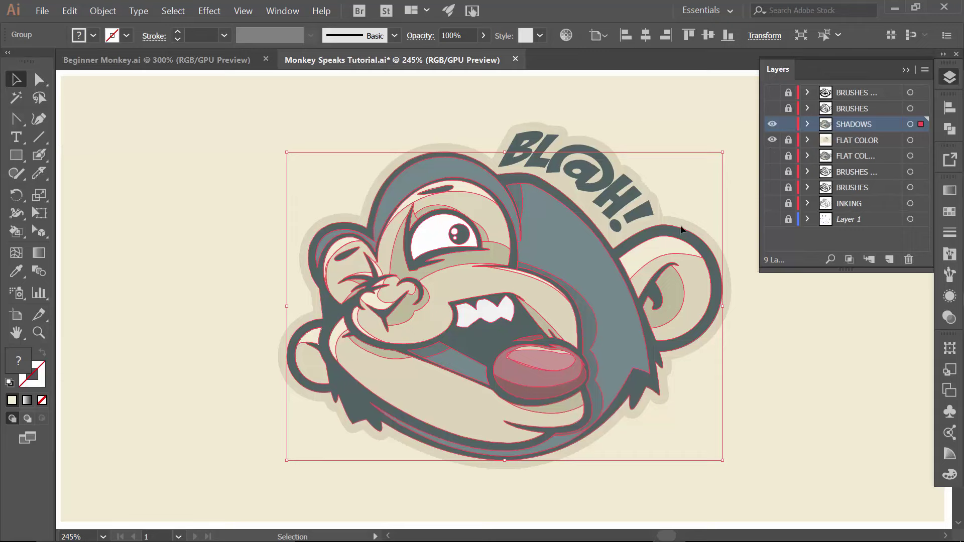
left_click(699, 144)
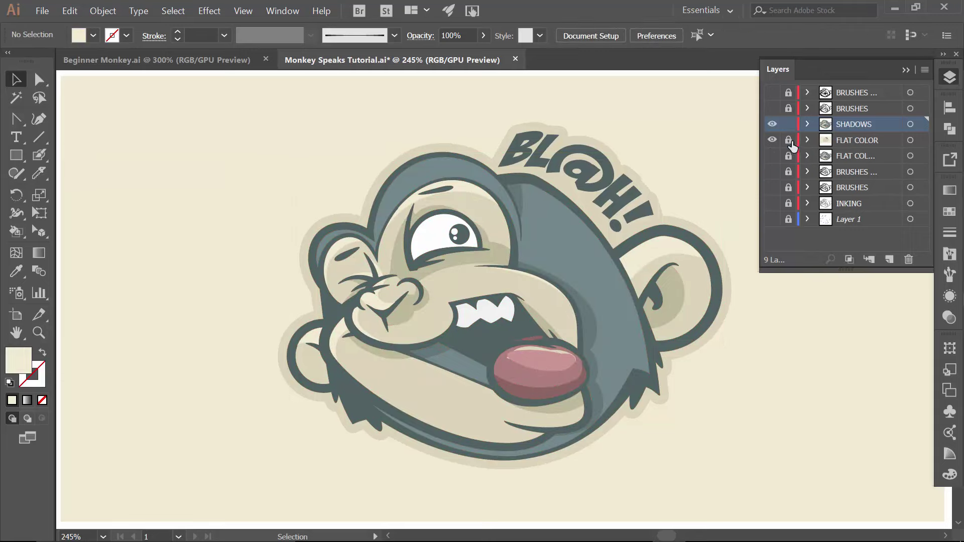
left_click(841, 154)
Drag the second flat-colour layer directly above FLAT COLOR and collapse the Layers panel.
left_click_drag(846, 156, 826, 144)
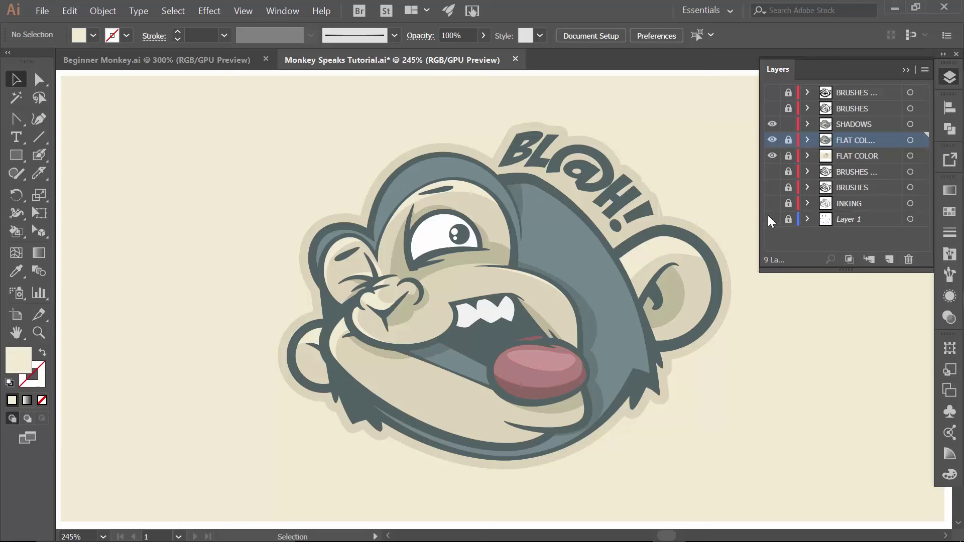
left_click(906, 70)
Zoom in on the monkey's face and save the document.
key("z")
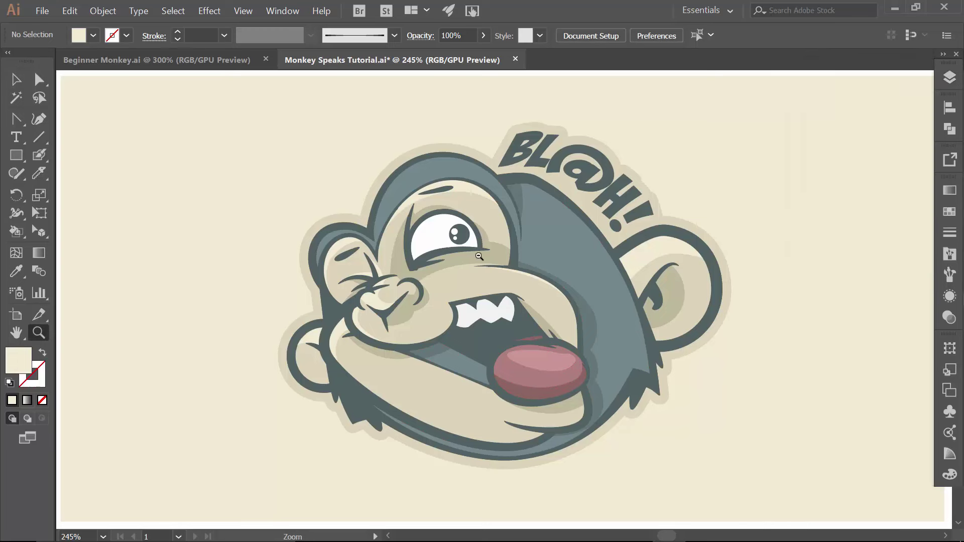
left_click_drag(479, 257, 479, 257)
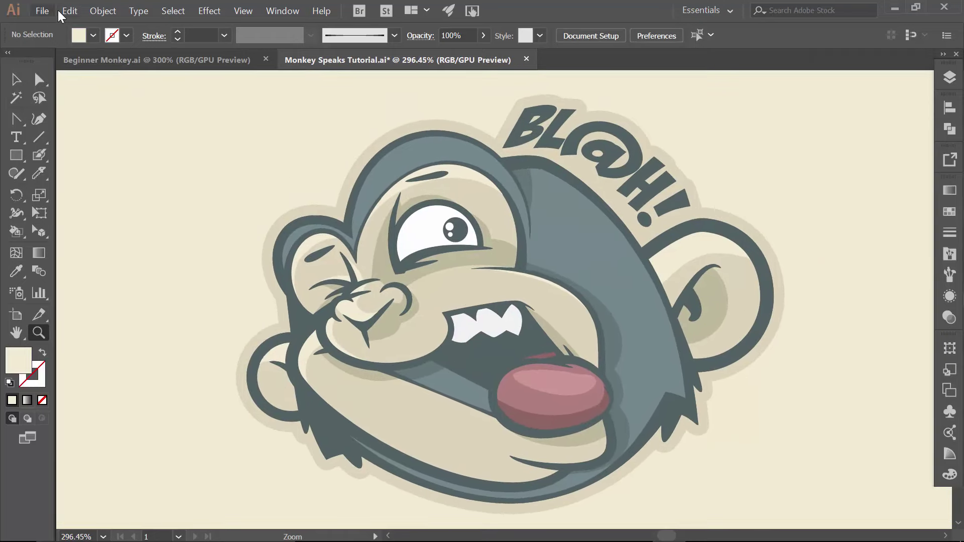
left_click(41, 10)
left_click(75, 129)
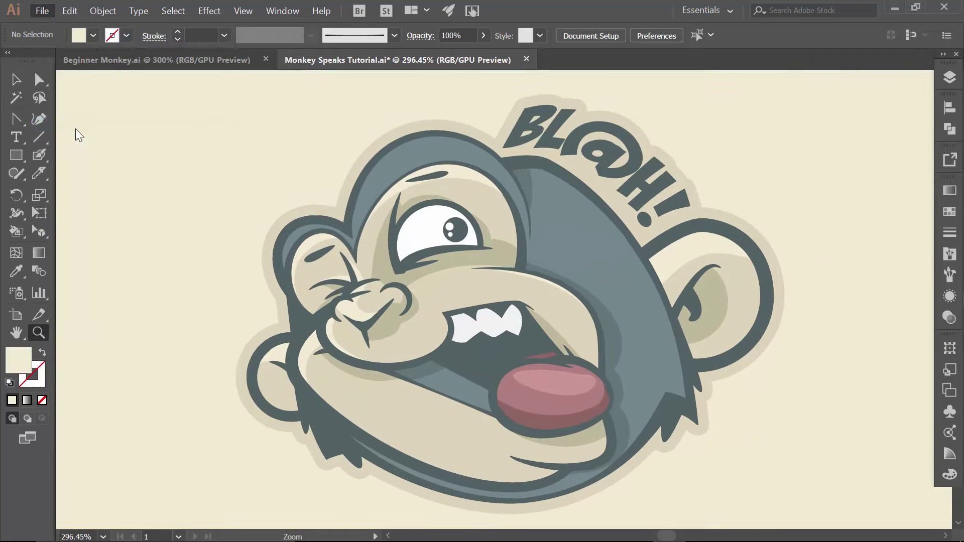